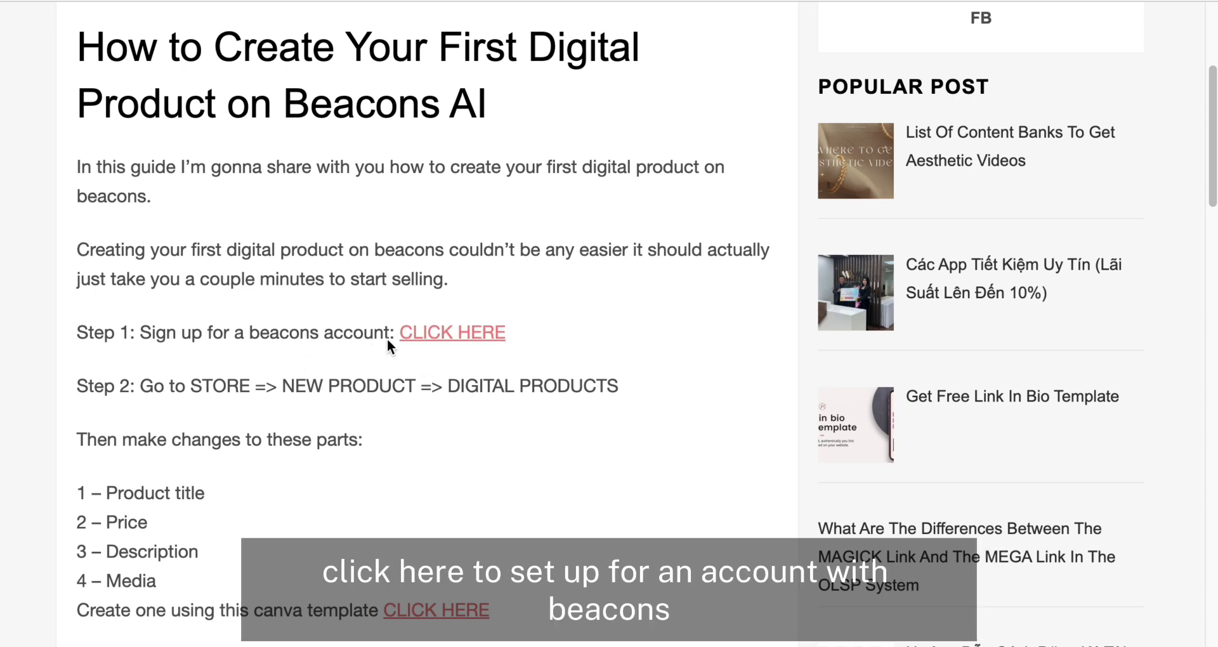
Step: Open the Beacons sign-up link from the guide and claim the preferred username to reach the account creation options
{"action": "left_click", "coordinate": [460, 336]}
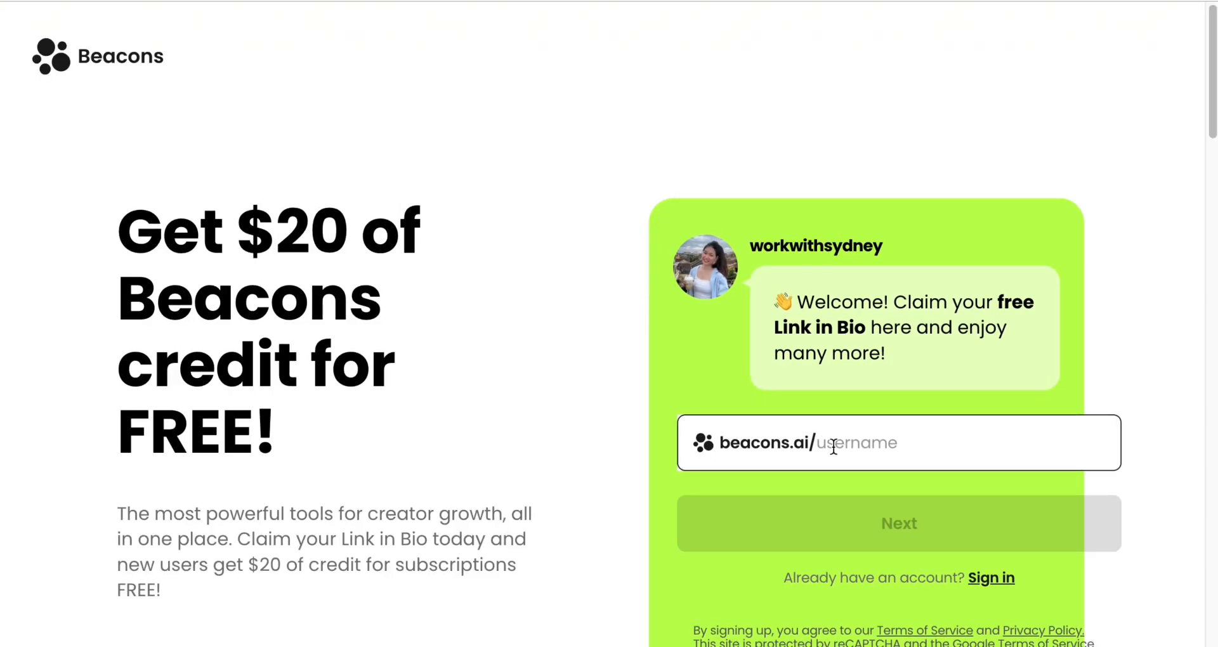
{"action": "scroll", "coordinate": [761, 444], "scroll_direction": "down", "scroll_amount": 2}
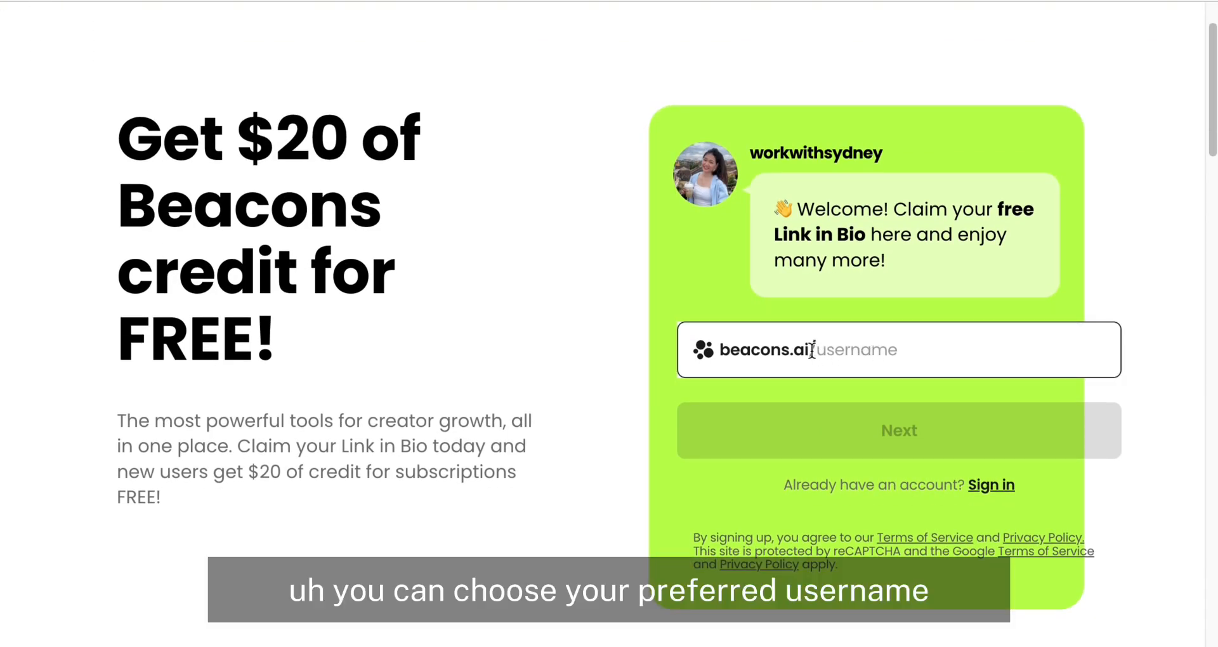
{"action": "left_click", "coordinate": [838, 352]}
{"action": "type", "text": "thanhmmo"}
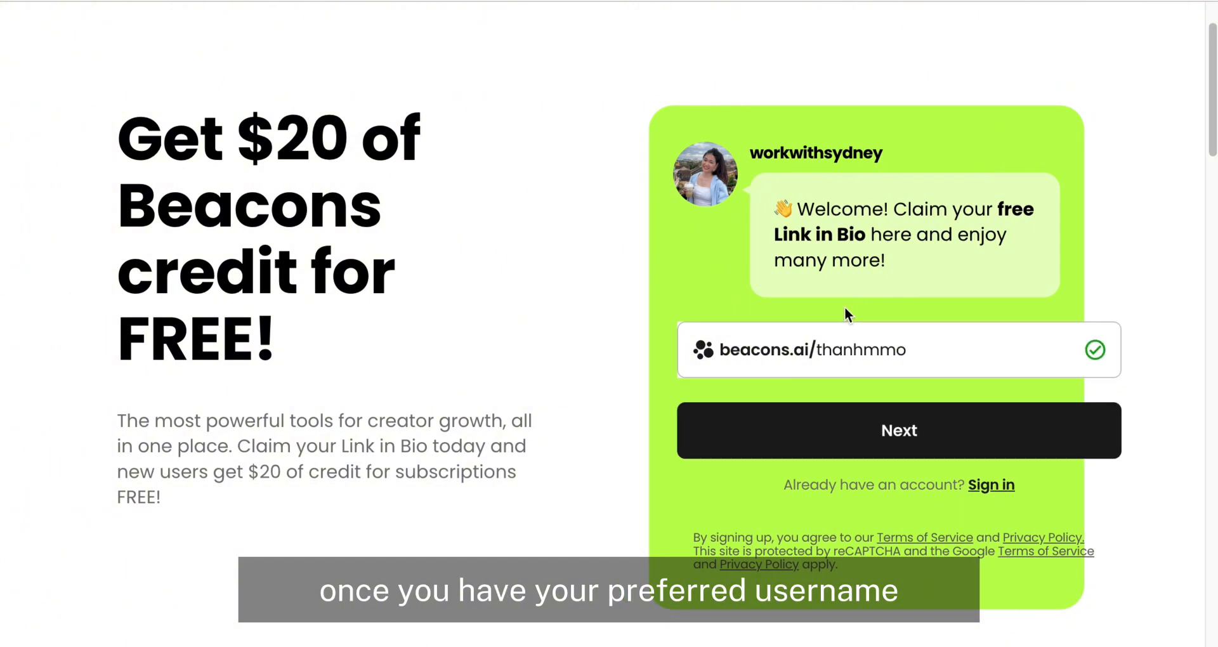
{"action": "left_click", "coordinate": [800, 454]}
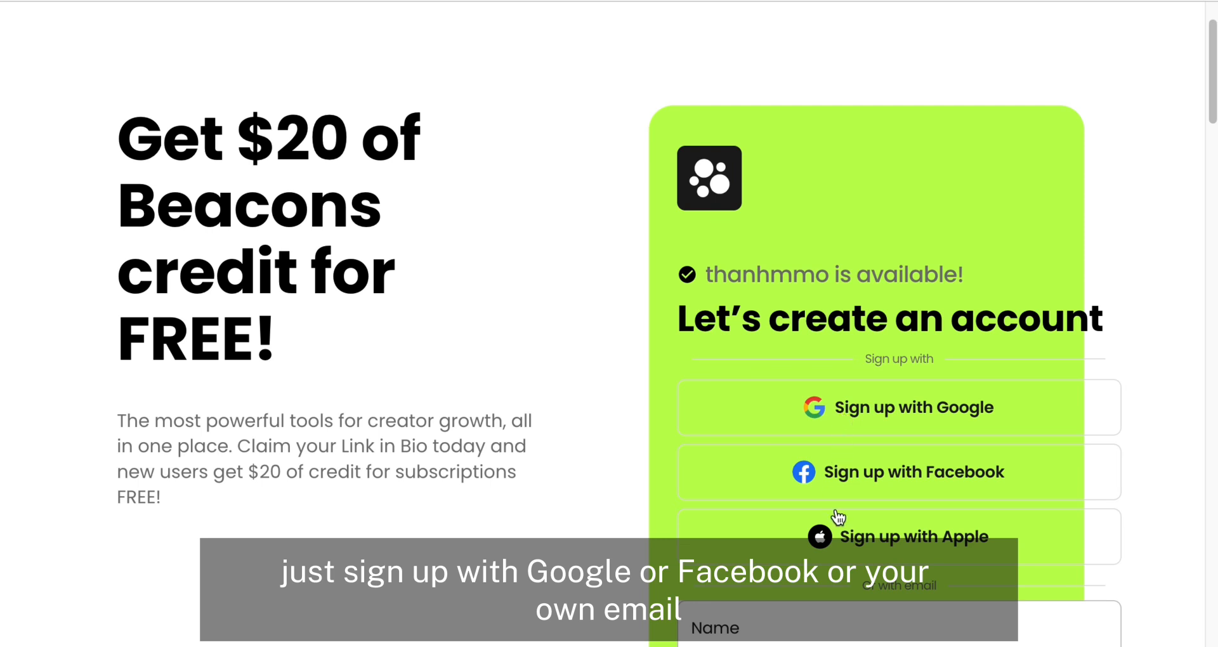
{"action": "scroll", "coordinate": [834, 586], "scroll_direction": "down", "scroll_amount": 3}
{"action": "scroll", "coordinate": [846, 485], "scroll_direction": "up", "scroll_amount": 1}
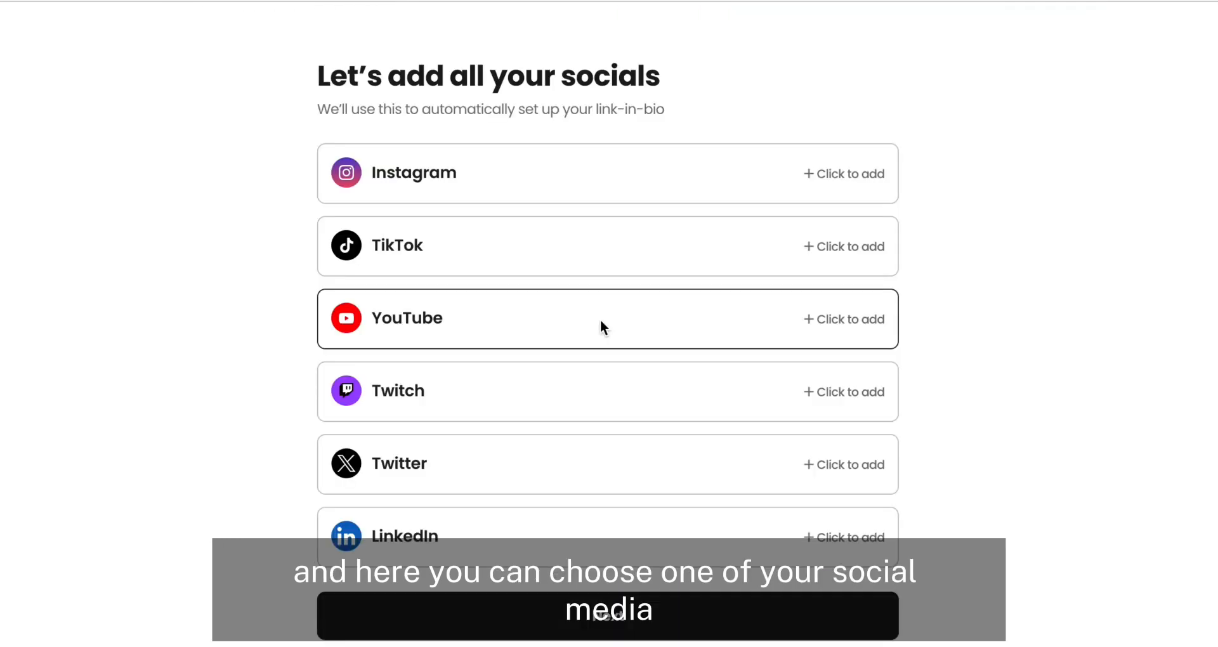
Step: Add the creator's Instagram handle as the only social account and continue the setup
{"action": "left_click", "coordinate": [815, 172]}
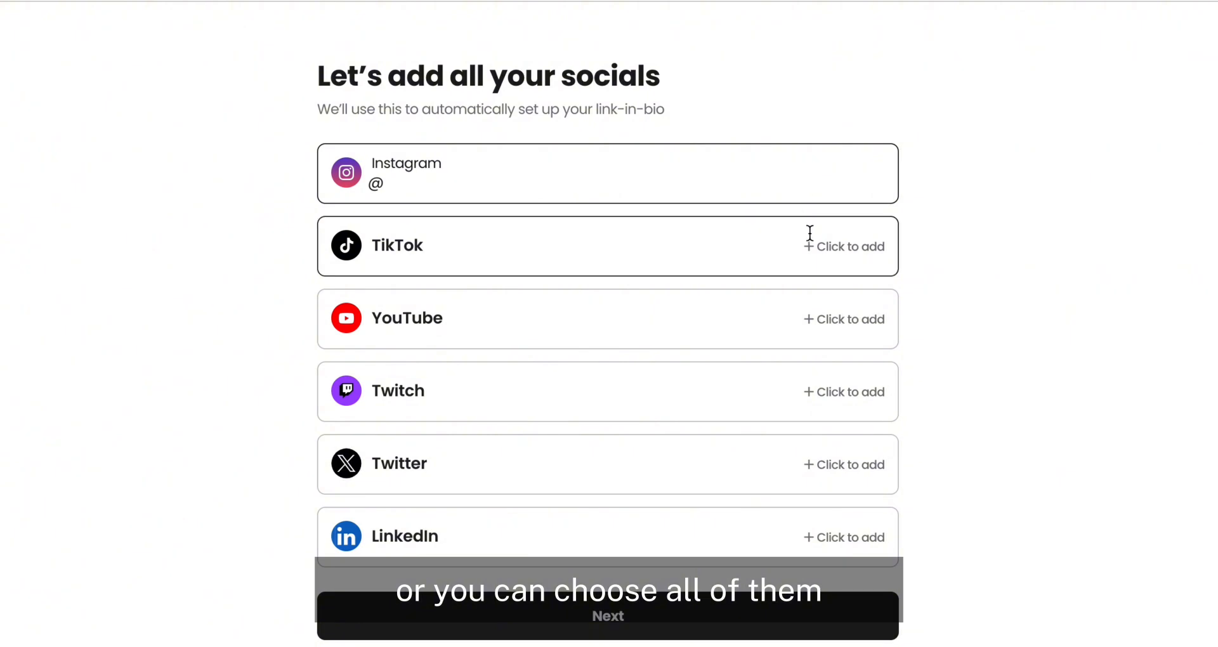
{"action": "type", "text": "workwithsydney"}
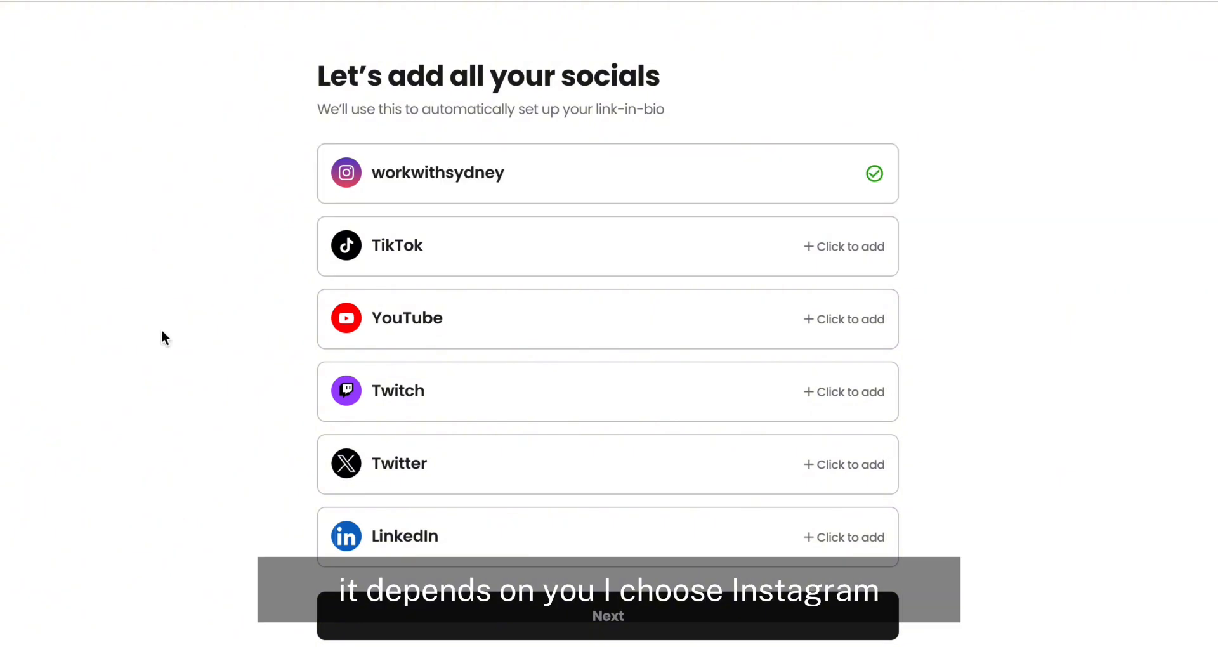
{"action": "left_click", "coordinate": [594, 615]}
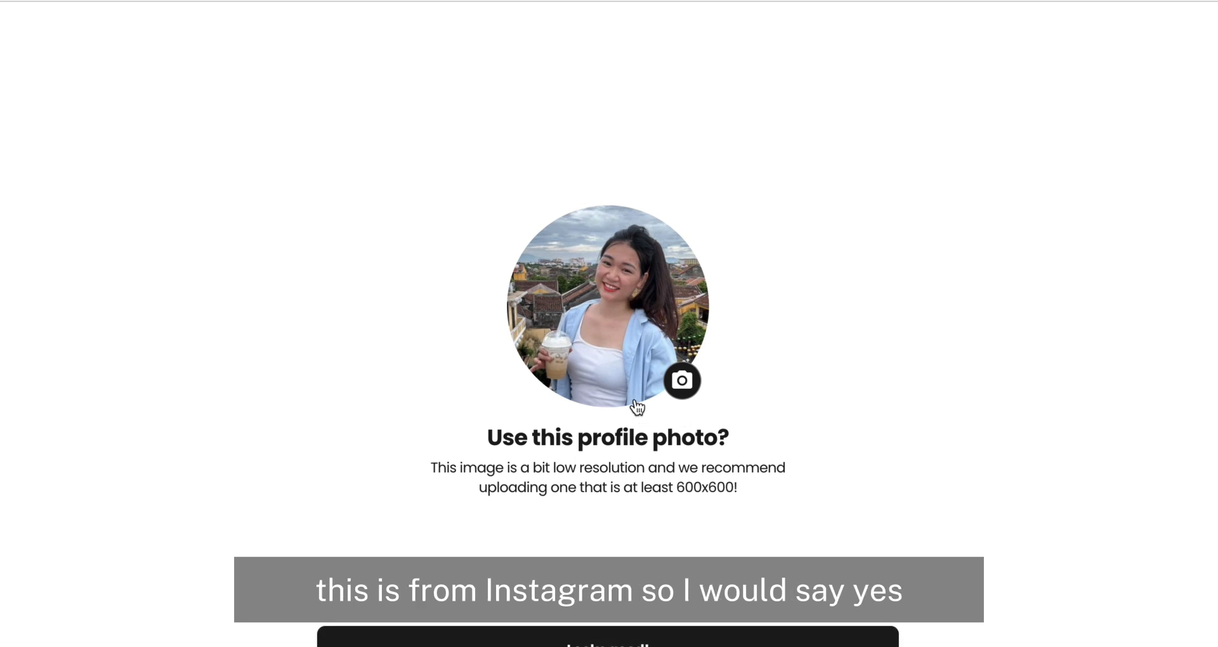
Step: Accept the imported profile photo and suggested content categories, leaving the short bio empty
{"action": "left_click", "coordinate": [597, 640]}
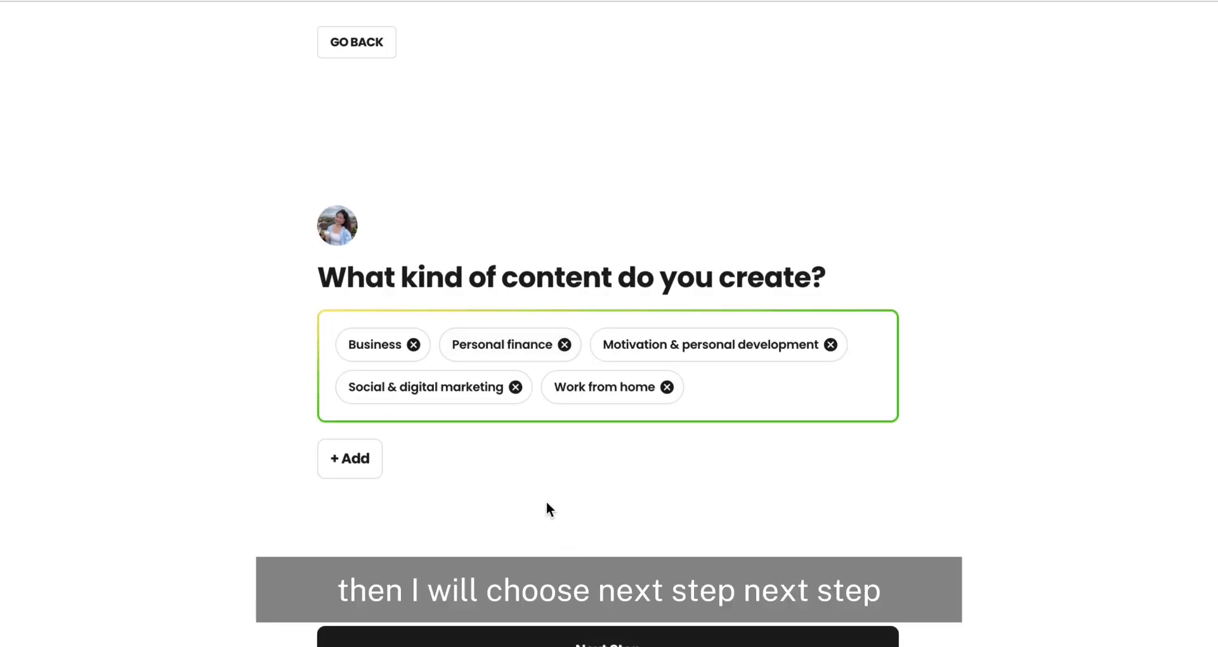
{"action": "left_click", "coordinate": [606, 640]}
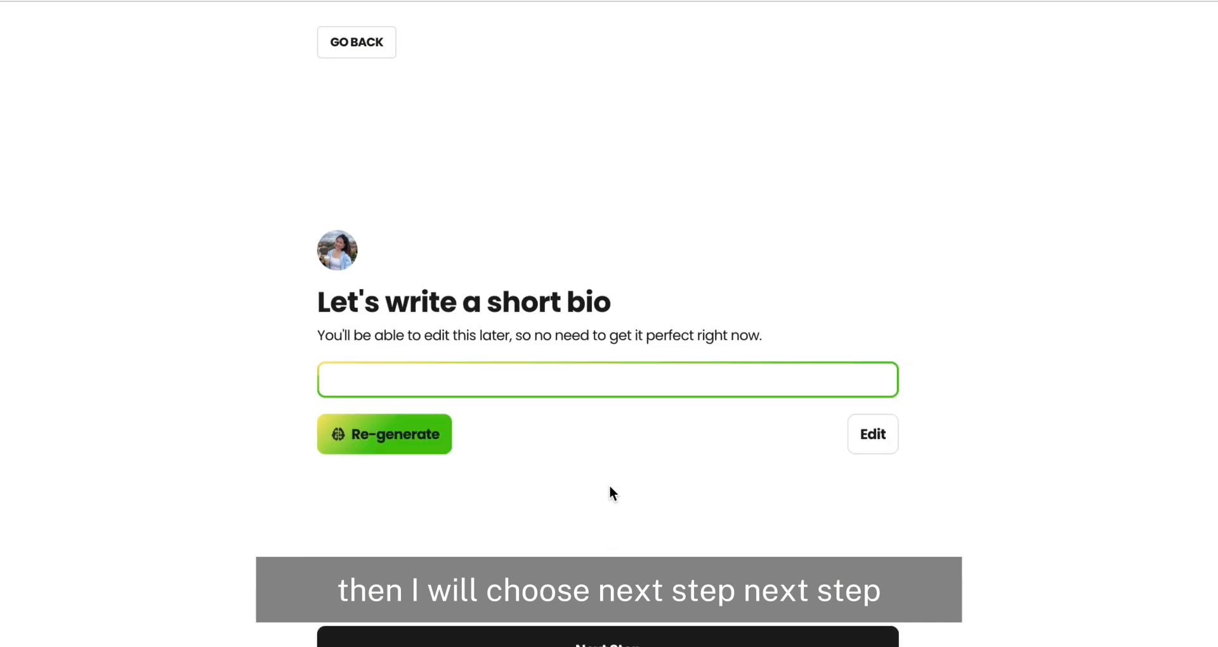
{"action": "left_click", "coordinate": [607, 641]}
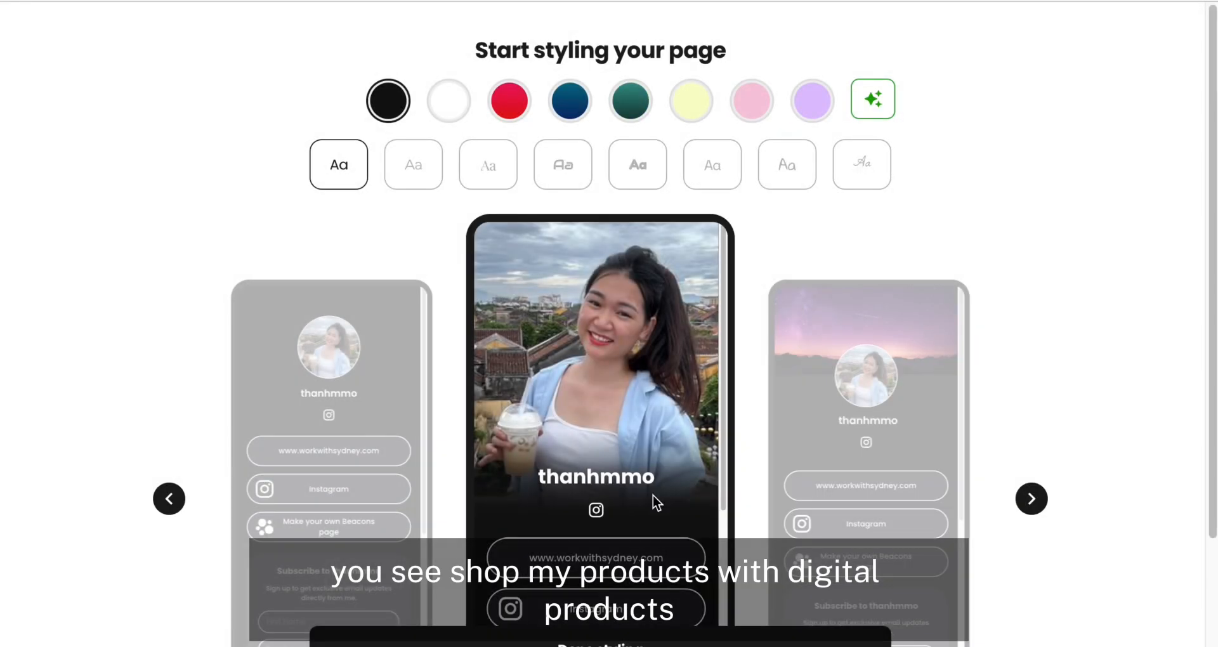
Step: Review the page preview, keep the black theme with the first font, and finish the Link in Bio styling
{"action": "scroll", "coordinate": [656, 501], "scroll_direction": "down", "scroll_amount": 6}
{"action": "scroll", "coordinate": [971, 347], "scroll_direction": "down", "scroll_amount": 3}
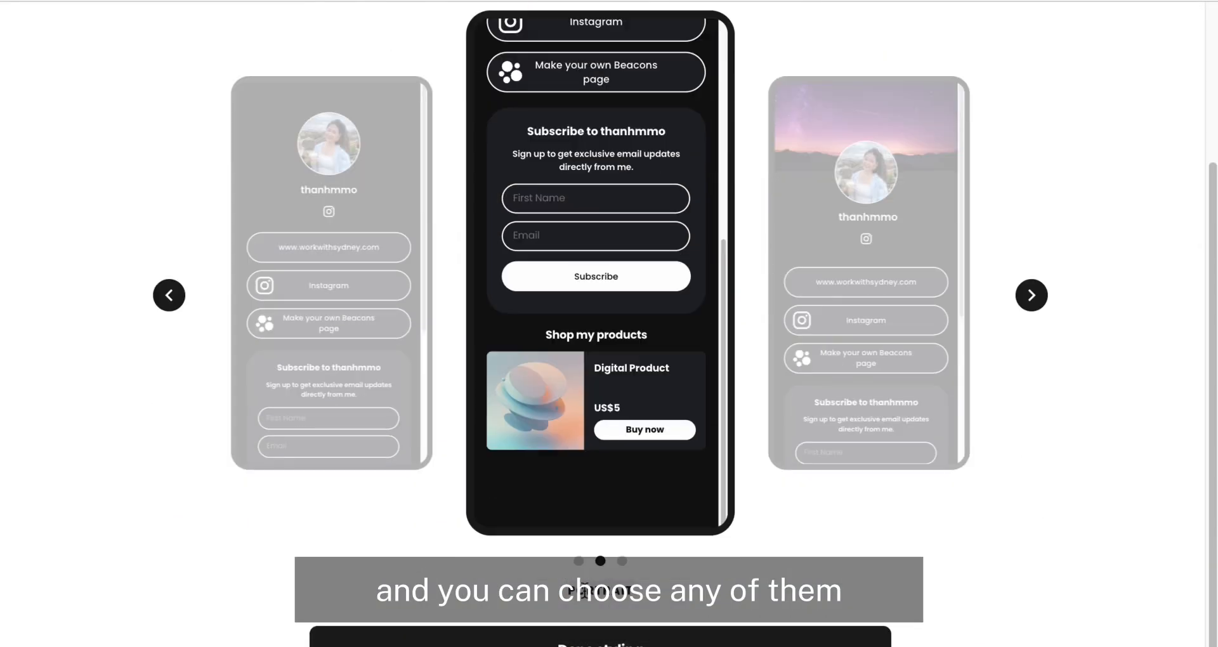
{"action": "left_click", "coordinate": [654, 639]}
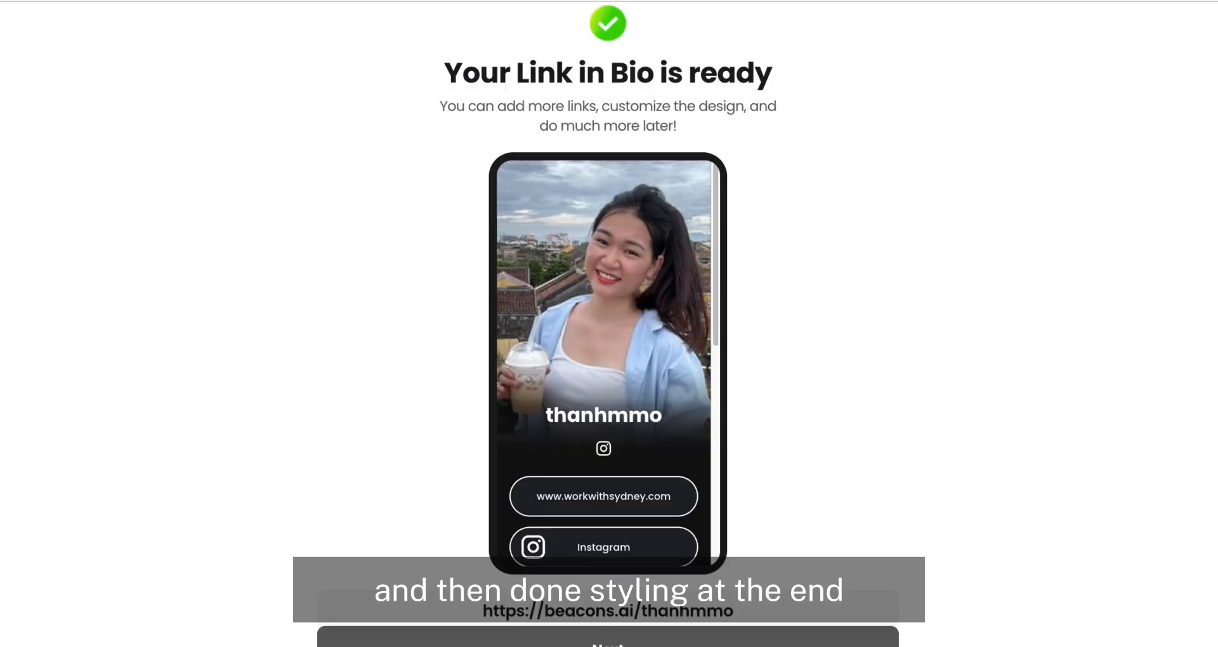
{"action": "left_click", "coordinate": [654, 641]}
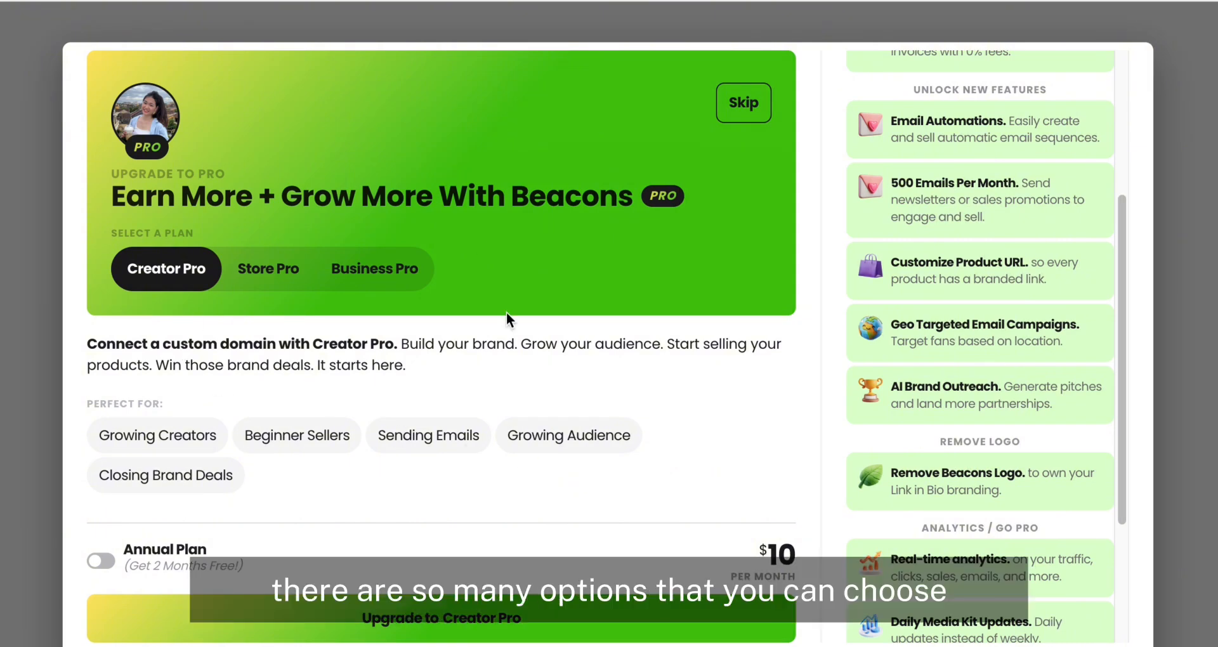
Step: Skip the Creator Pro upgrade and dismiss the custom domain offer
{"action": "scroll", "coordinate": [1020, 387], "scroll_direction": "up", "scroll_amount": 4}
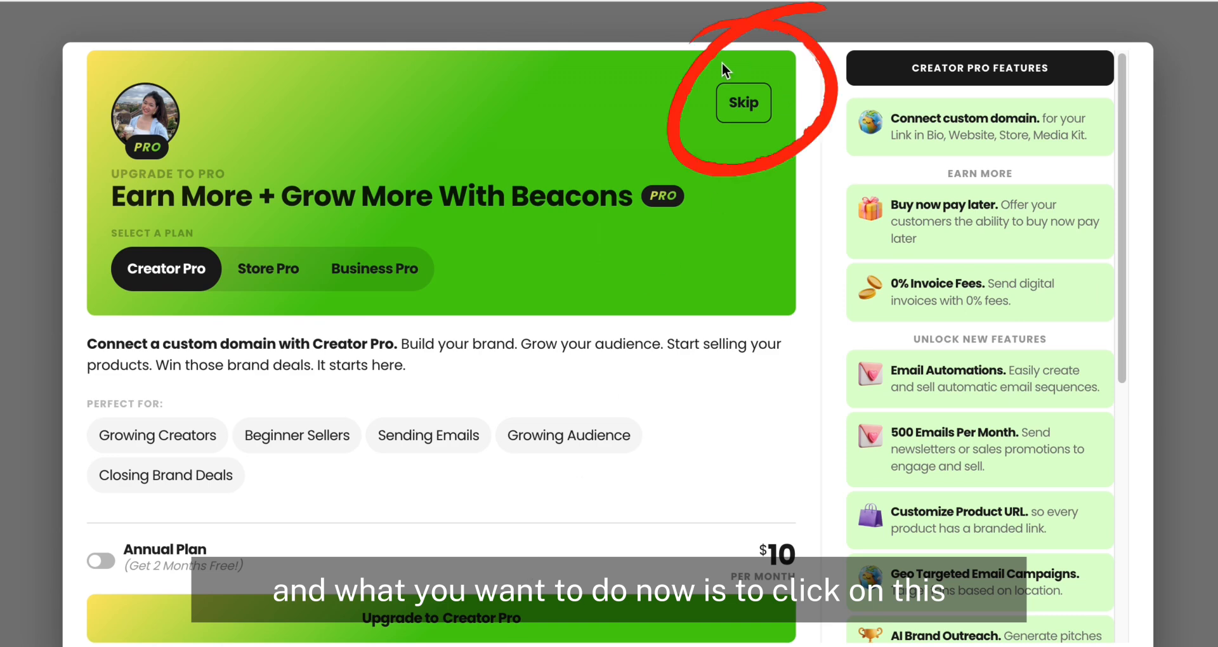
{"action": "left_click", "coordinate": [745, 105]}
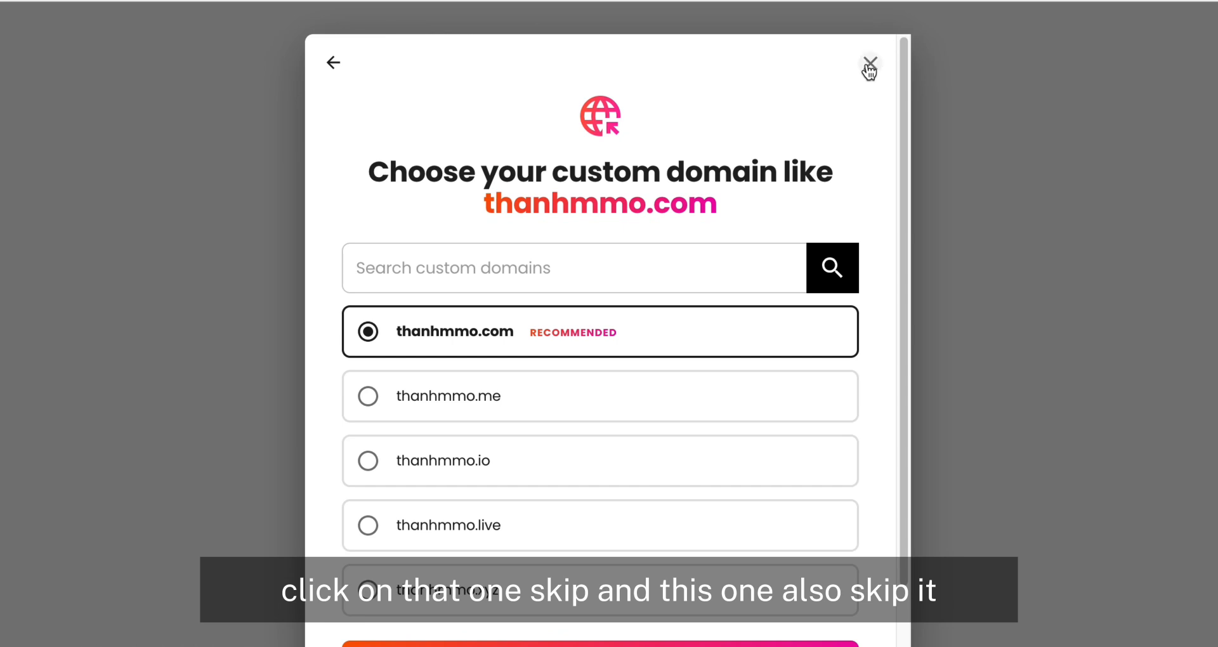
{"action": "left_click", "coordinate": [869, 64]}
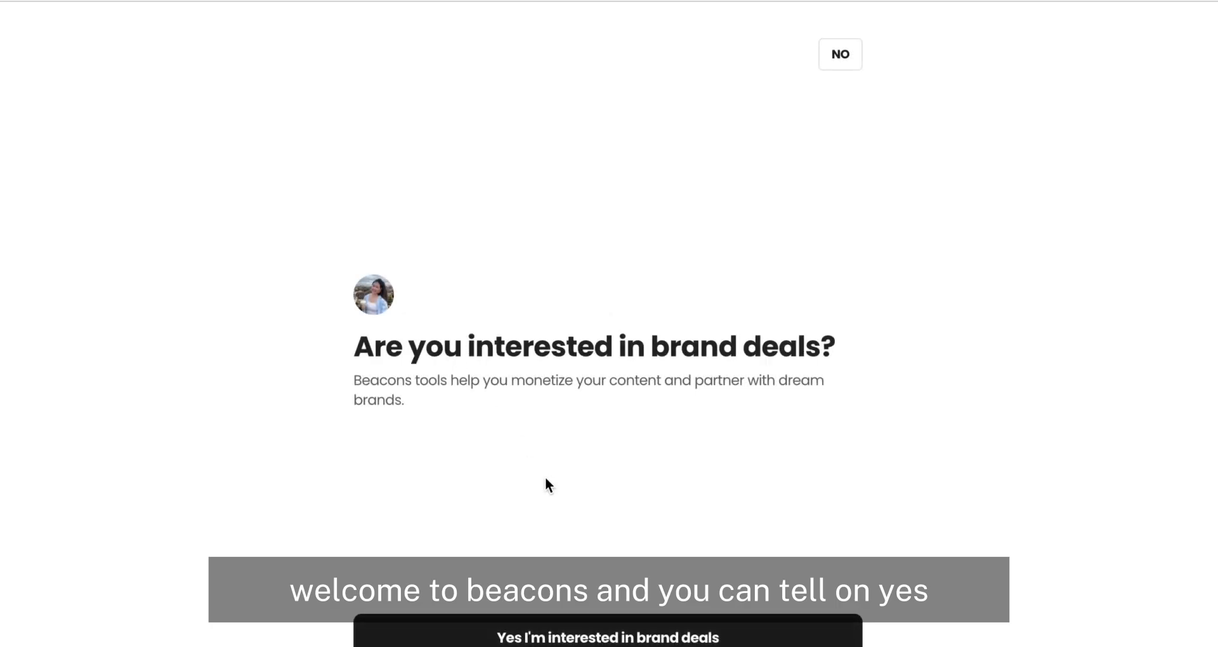
Step: Opt in to brand deals with the generated media kit and decline activating the Beacons Store during onboarding
{"action": "left_click", "coordinate": [547, 638]}
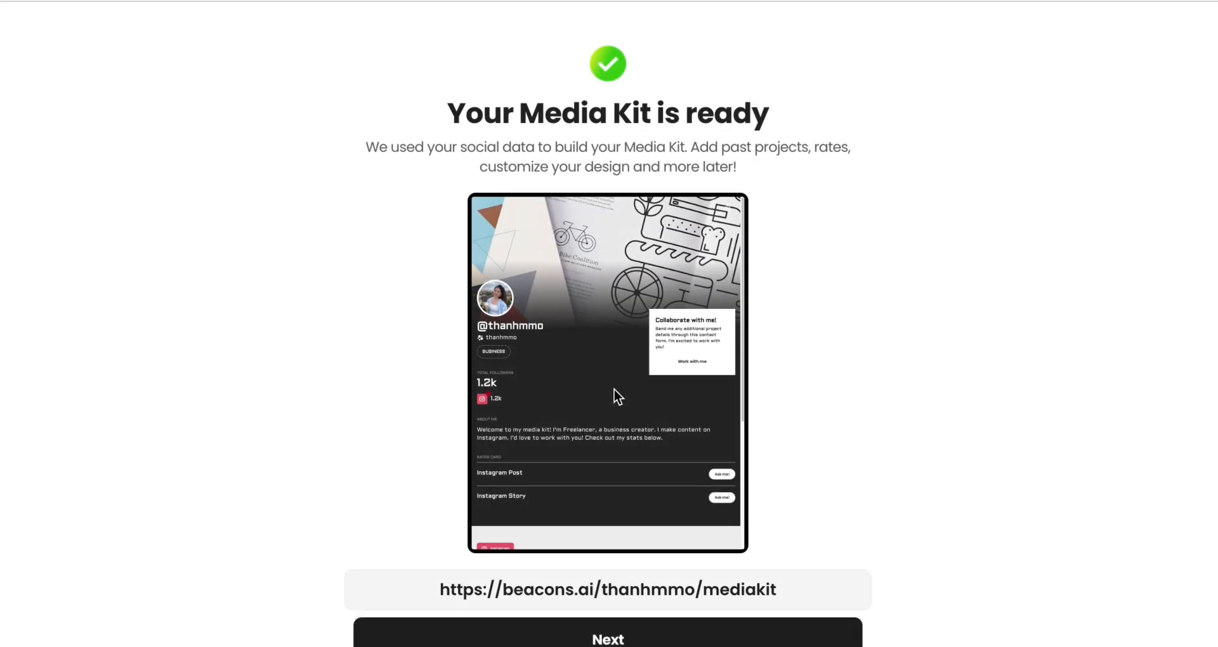
{"action": "left_click", "coordinate": [510, 642]}
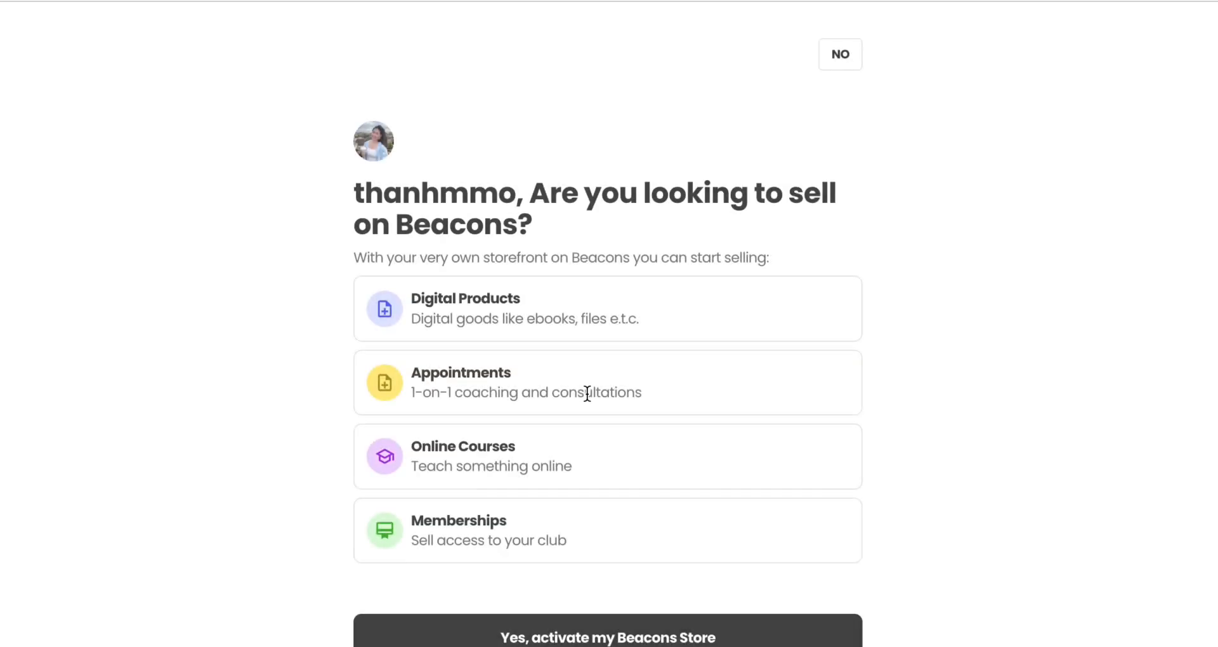
{"action": "left_click", "coordinate": [851, 57]}
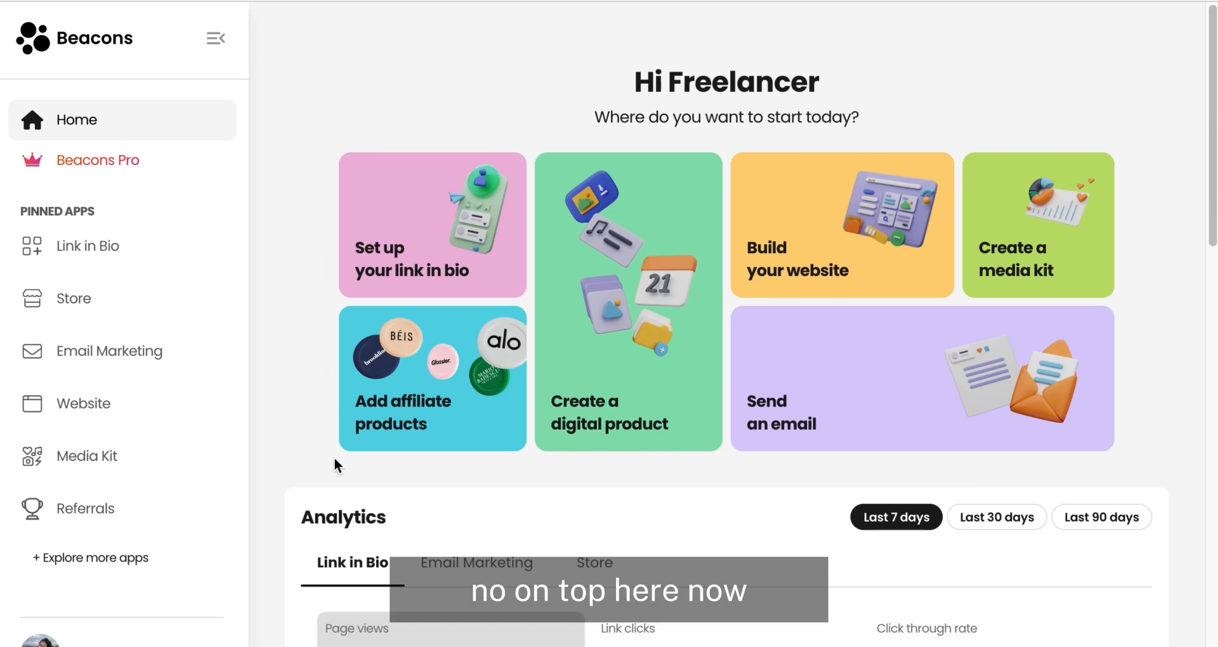
Step: Get started with the Store and create a new digital product
{"action": "left_click", "coordinate": [71, 306]}
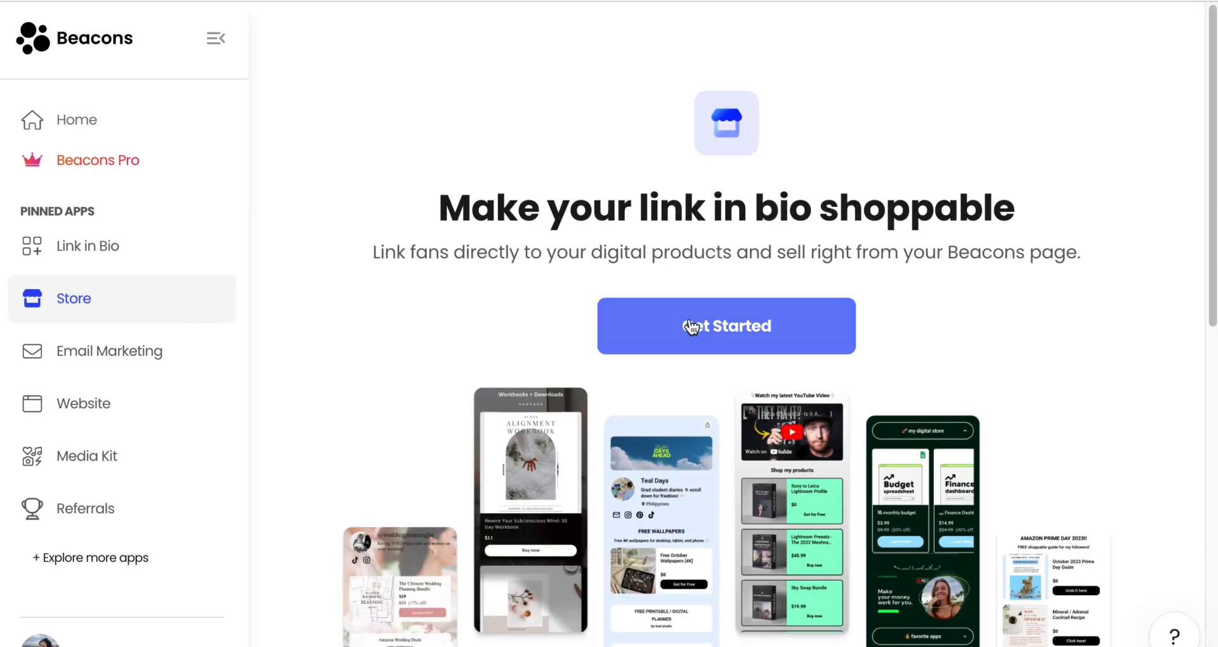
{"action": "left_click", "coordinate": [691, 324]}
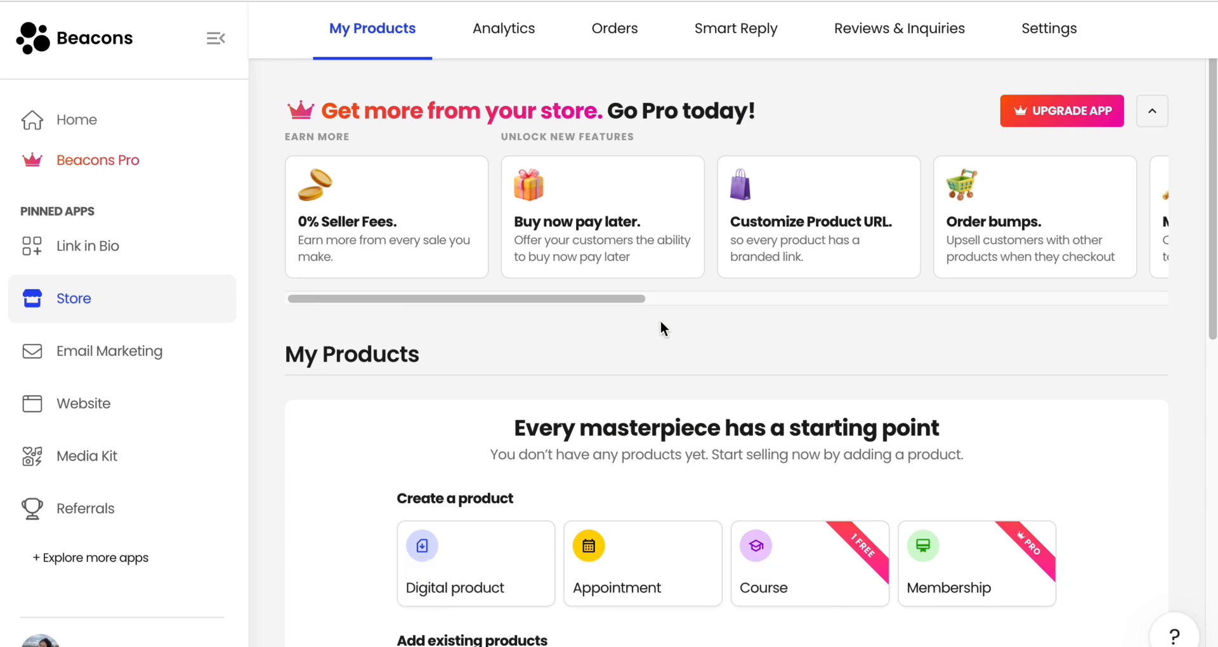
{"action": "scroll", "coordinate": [661, 321], "scroll_direction": "down", "scroll_amount": 5}
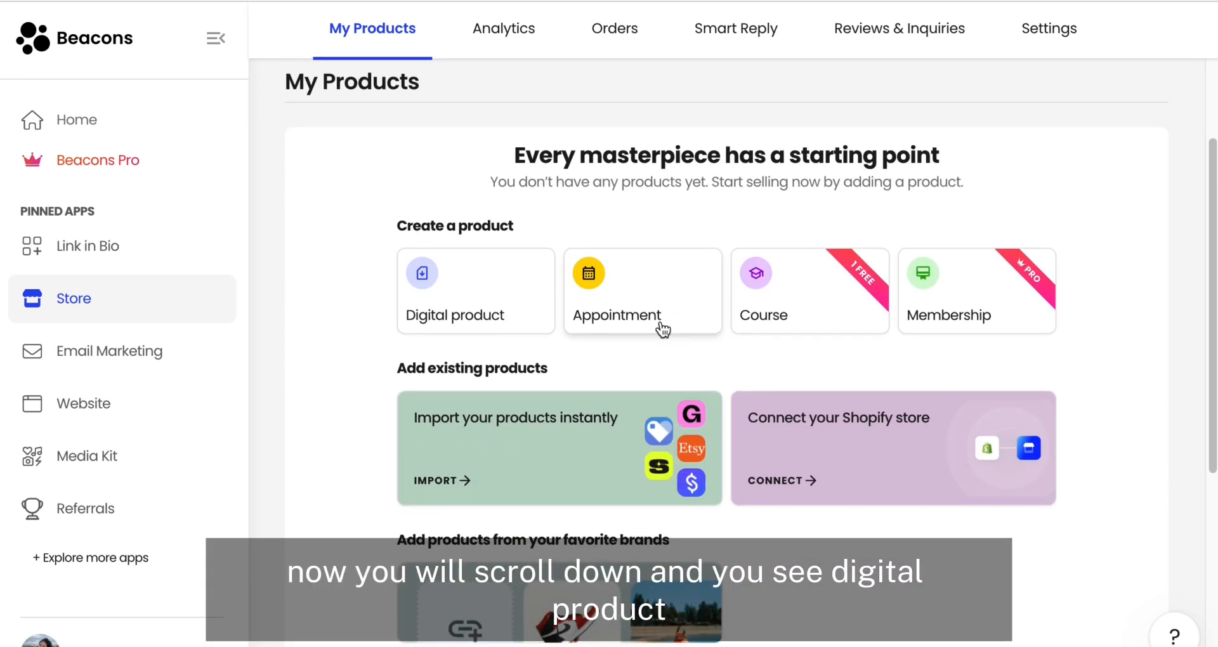
{"action": "left_click", "coordinate": [492, 324]}
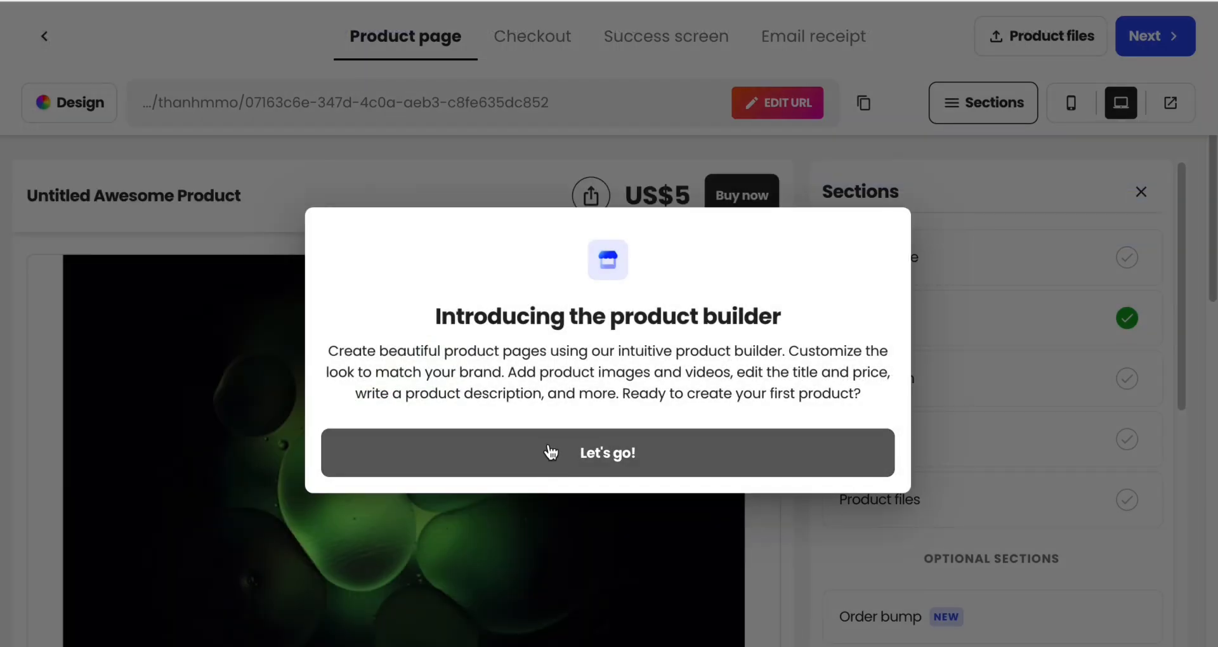
Step: Go through the five-step product builder tour to its end, dismissing the Smart Reply announcement on the way
{"action": "left_click", "coordinate": [550, 453]}
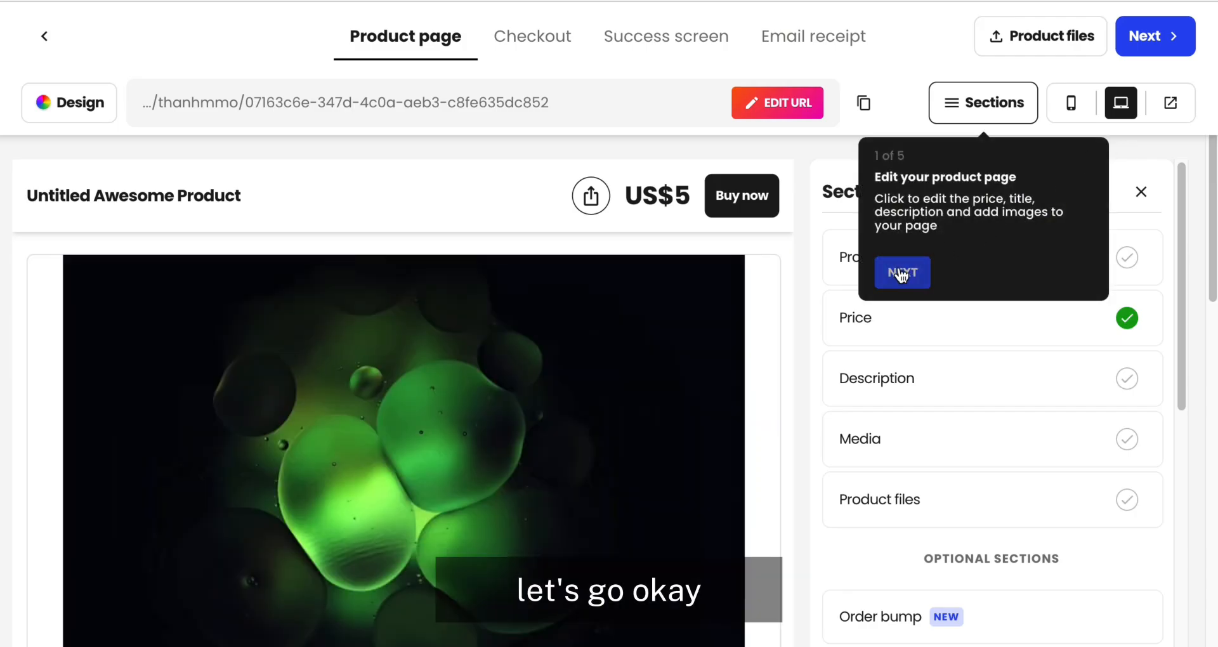
{"action": "left_click", "coordinate": [901, 274]}
{"action": "left_click", "coordinate": [227, 259]}
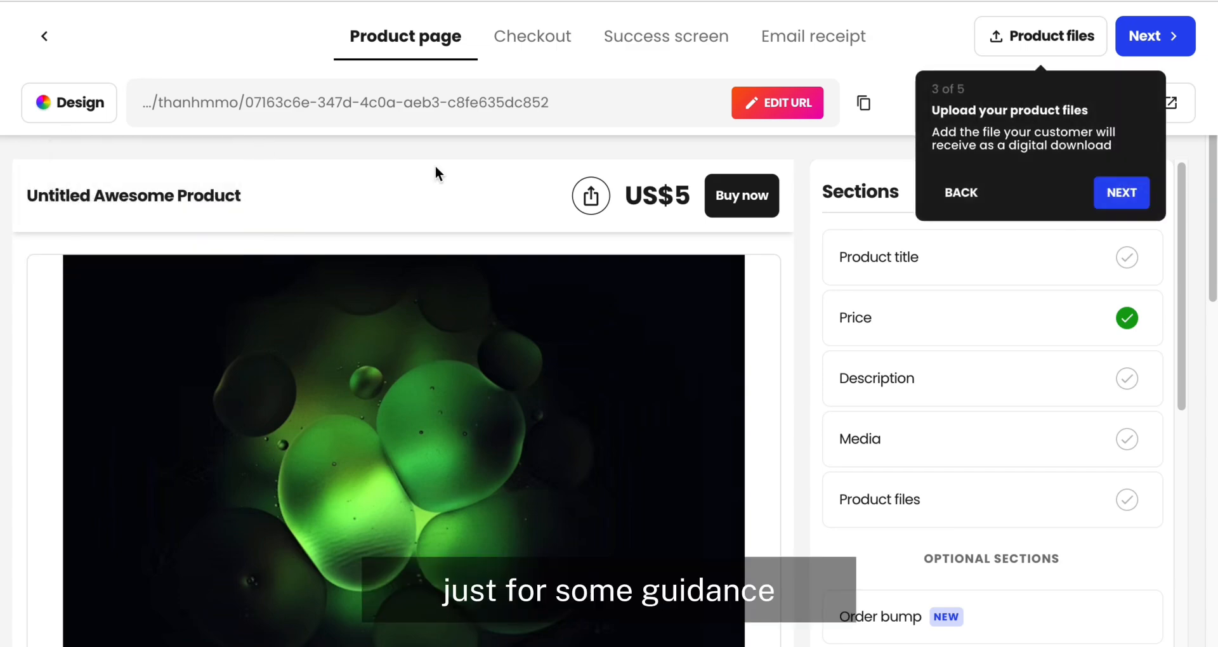
{"action": "left_click", "coordinate": [1107, 193]}
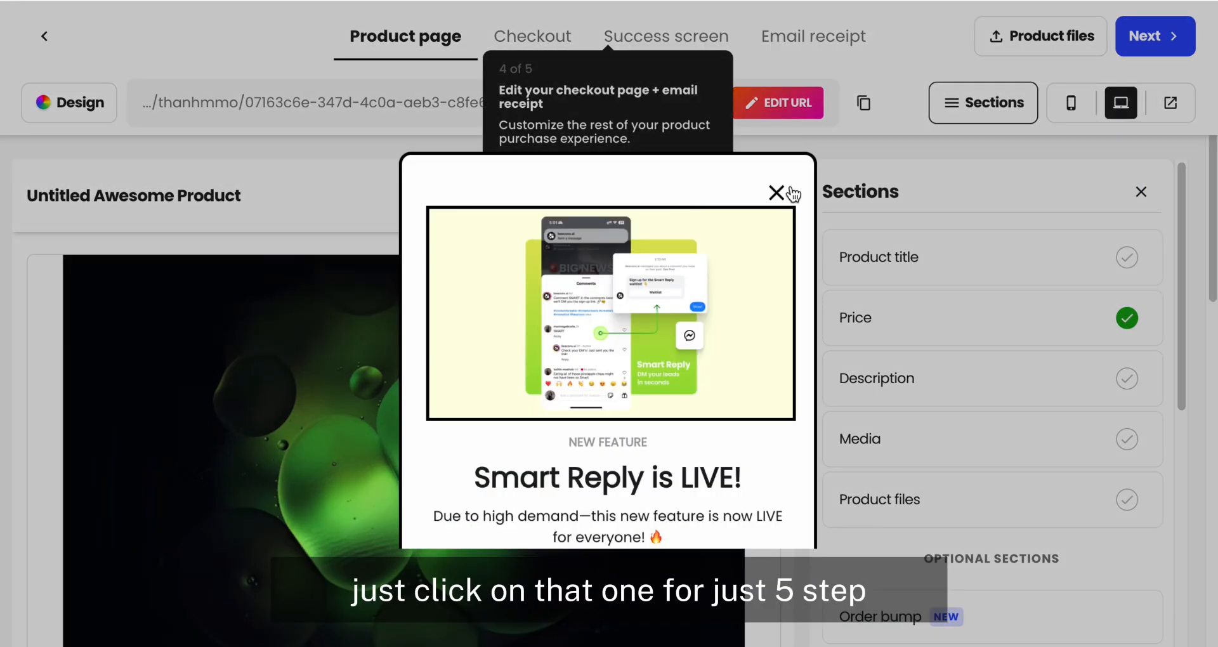
{"action": "left_click", "coordinate": [777, 96]}
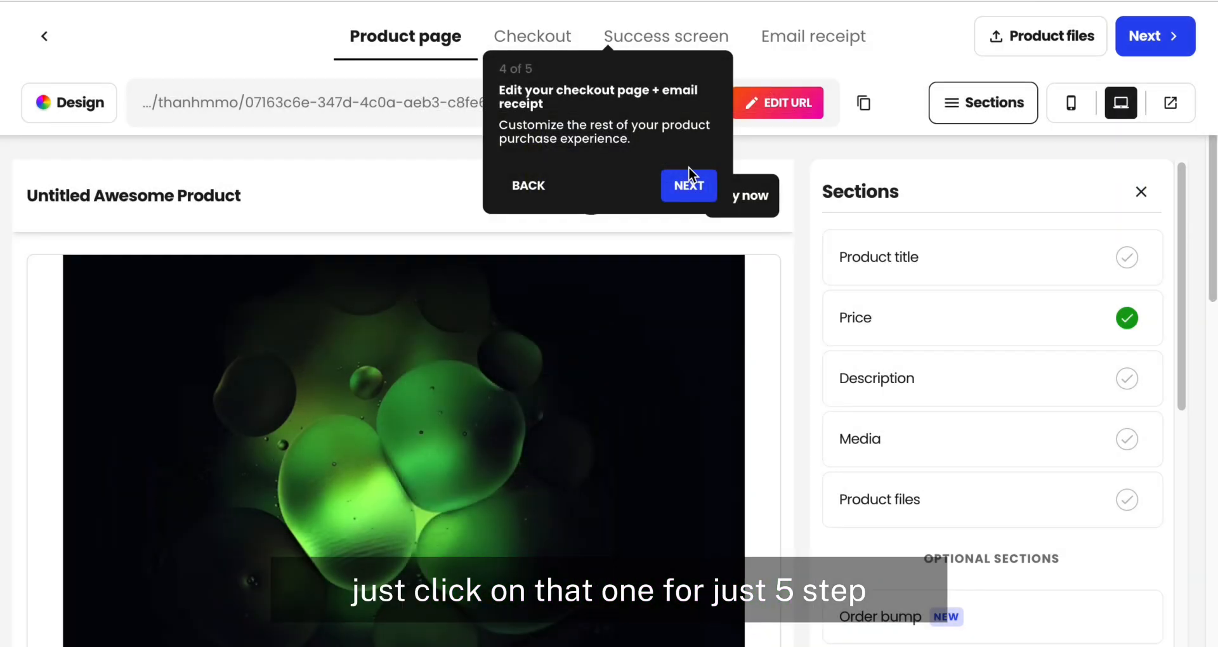
{"action": "left_click", "coordinate": [694, 186]}
{"action": "left_click", "coordinate": [1150, 192]}
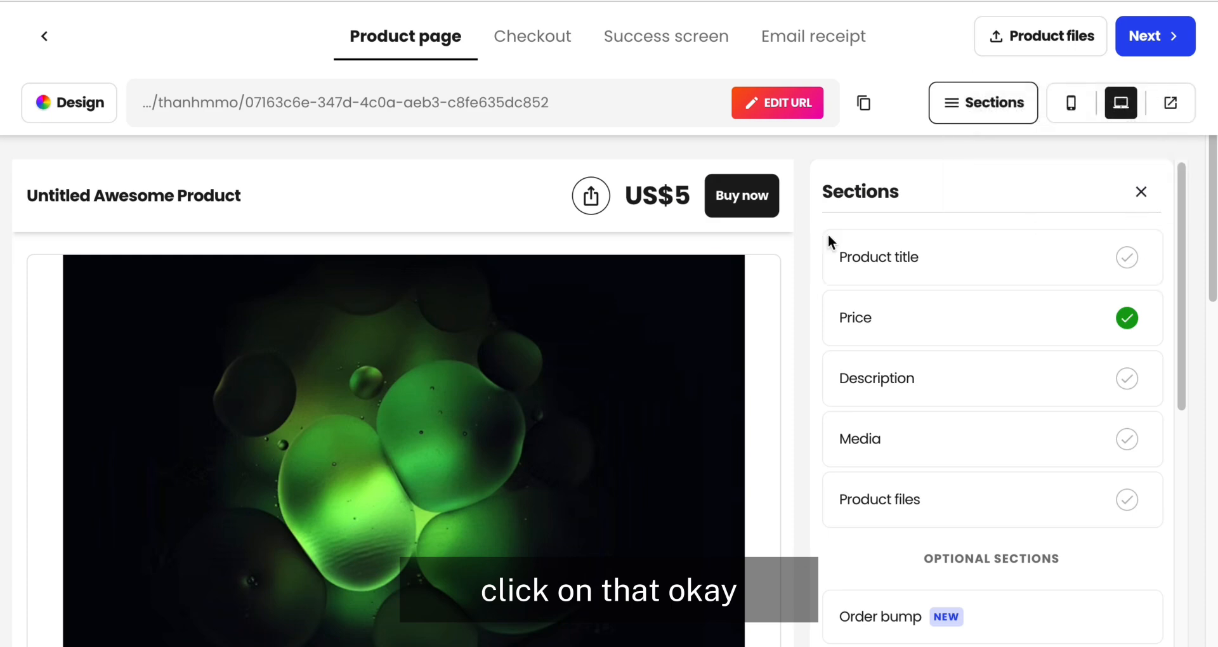
Step: Examine the guide's list of product parts and the cover, price and description of the 600 Facebook Groups Promo List example page
{"action": "left_click", "coordinate": [343, 1]}
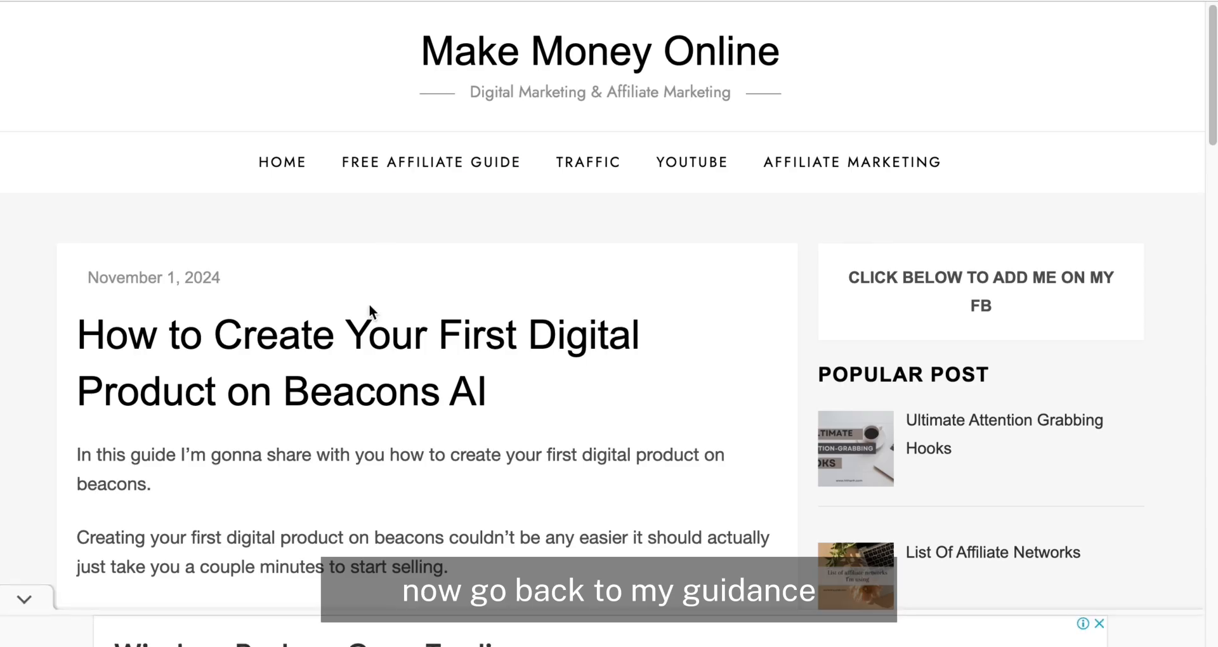
{"action": "scroll", "coordinate": [374, 435], "scroll_direction": "down", "scroll_amount": 8}
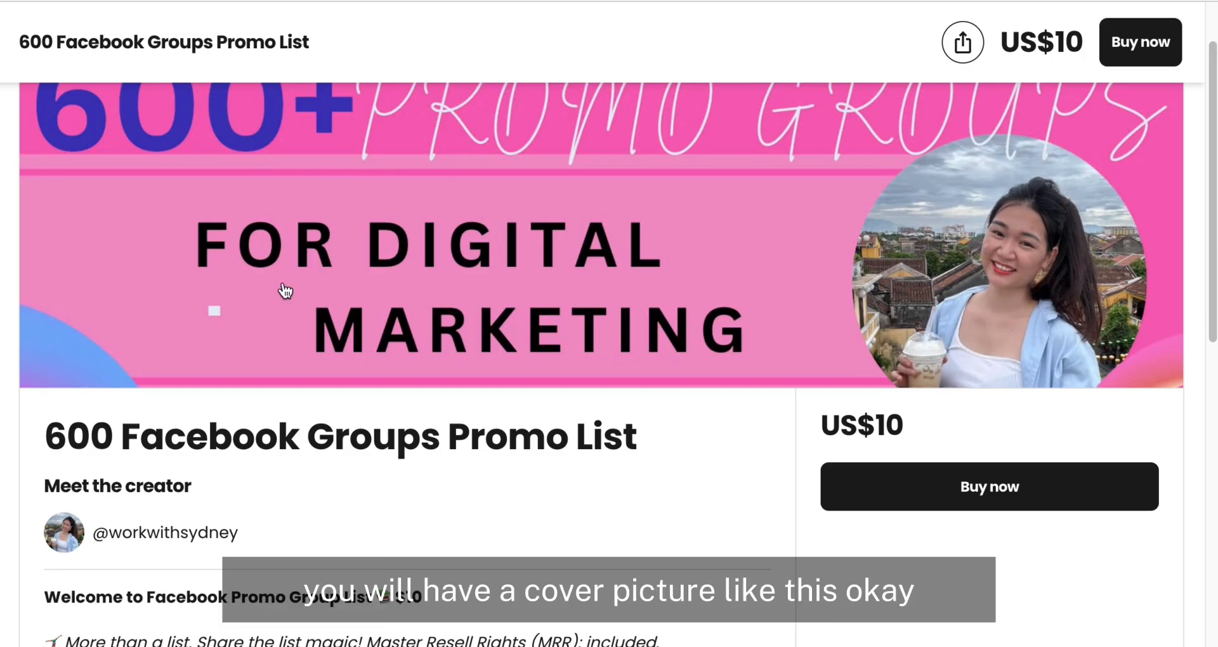
{"action": "scroll", "coordinate": [282, 288], "scroll_direction": "up", "scroll_amount": 2}
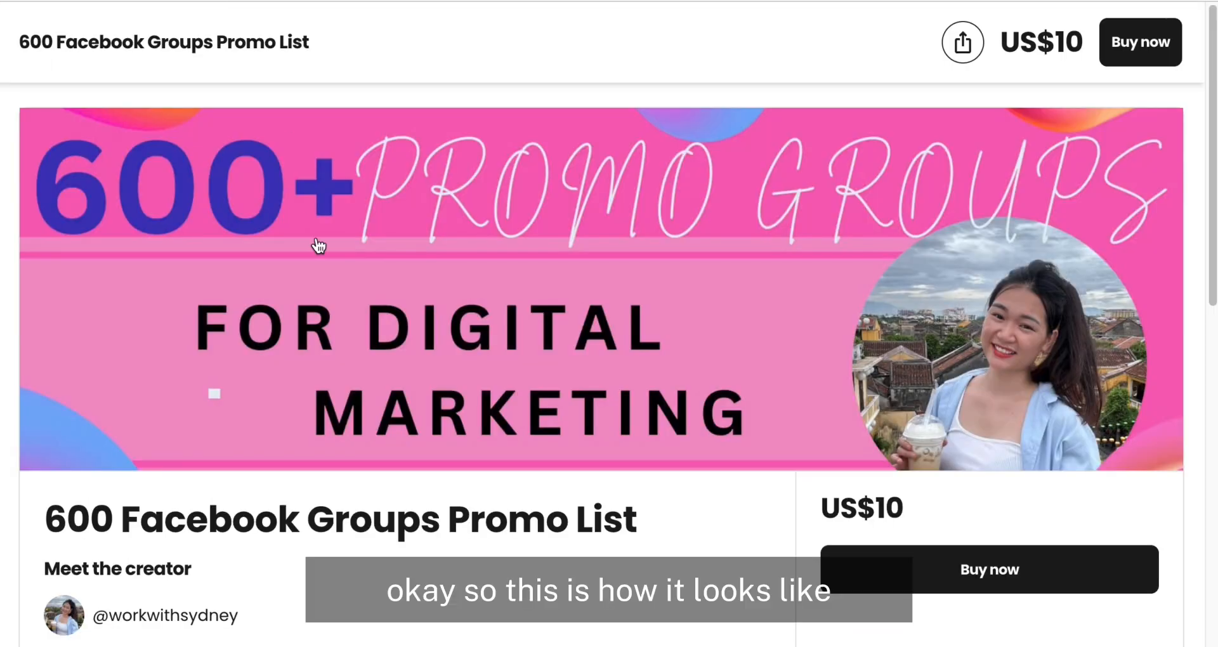
{"action": "scroll", "coordinate": [315, 245], "scroll_direction": "down", "scroll_amount": 6}
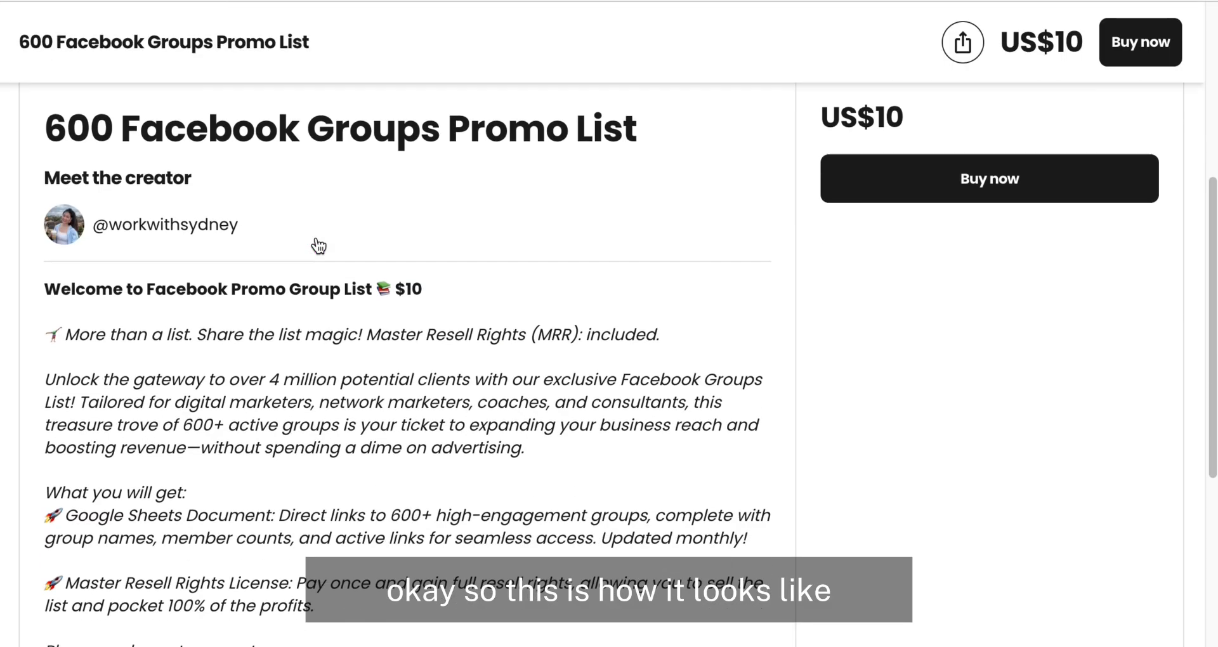
{"action": "scroll", "coordinate": [319, 246], "scroll_direction": "down", "scroll_amount": 5}
{"action": "scroll", "coordinate": [318, 245], "scroll_direction": "up", "scroll_amount": 8}
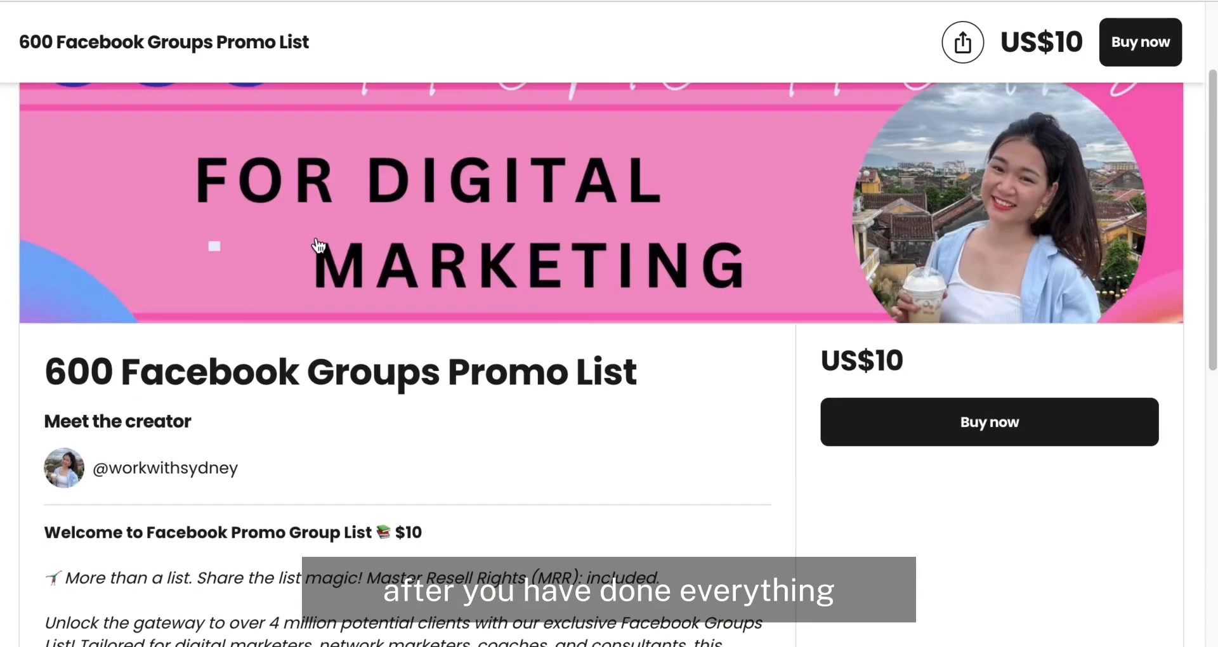
{"action": "scroll", "coordinate": [317, 245], "scroll_direction": "up", "scroll_amount": 2}
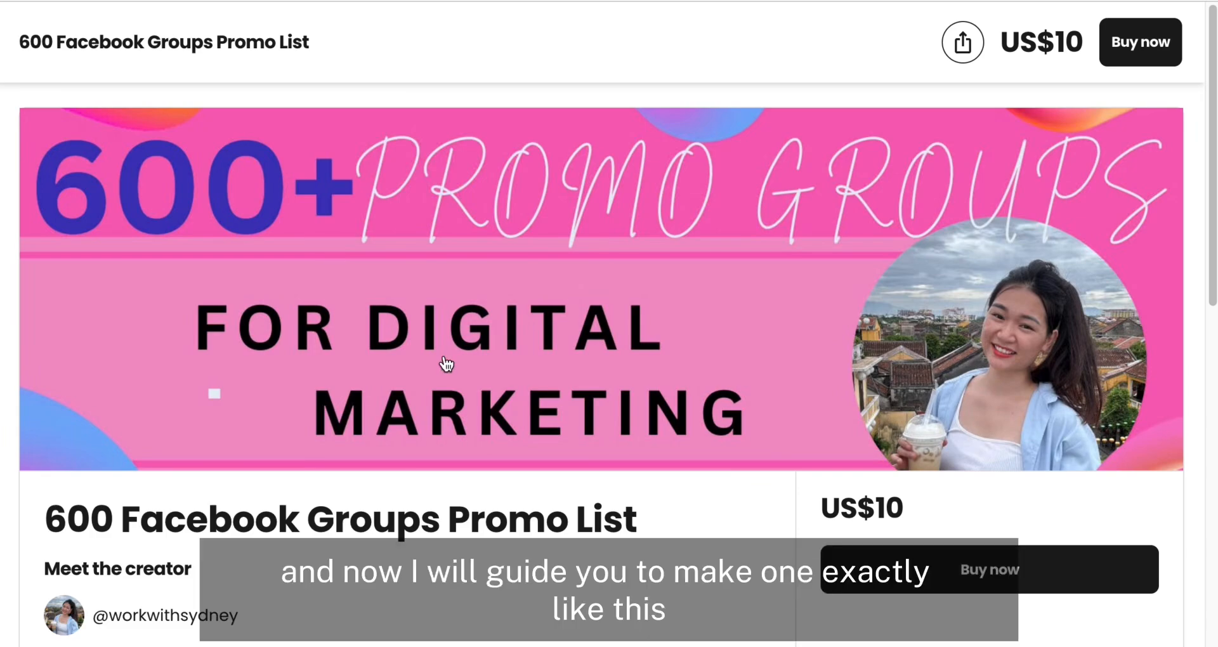
Step: Replace the product title with "600 Facebook Groups Promo List", copied from the example page
{"action": "scroll", "coordinate": [444, 360], "scroll_direction": "down", "scroll_amount": 10}
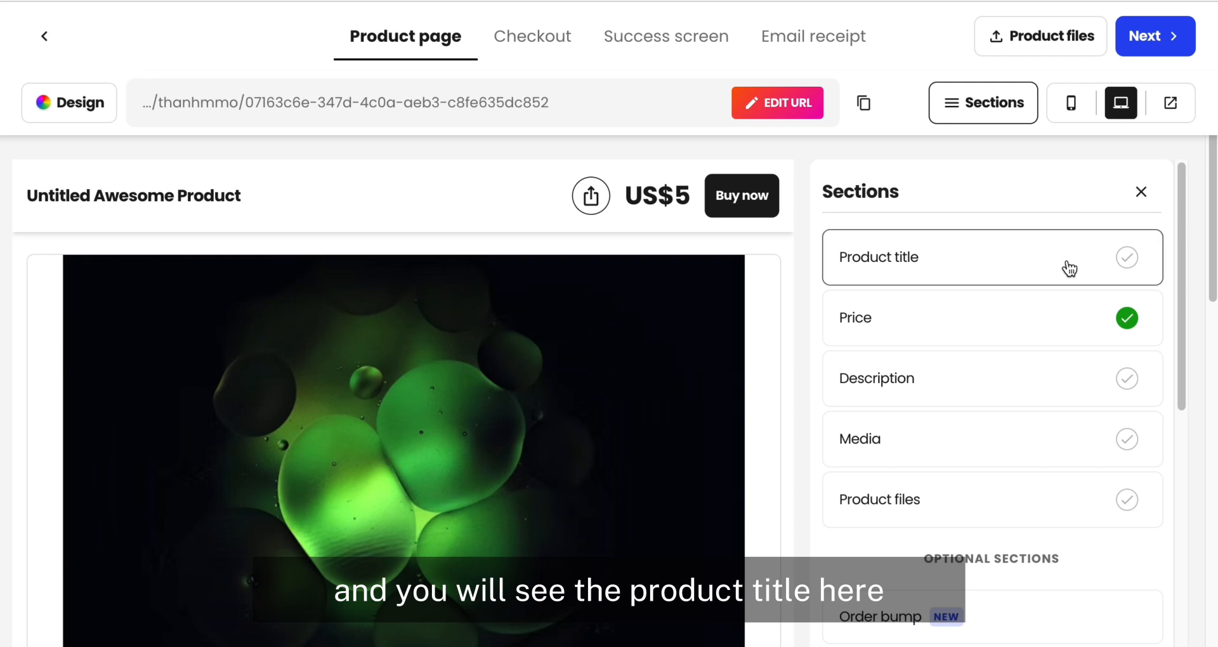
{"action": "left_click", "coordinate": [1080, 271]}
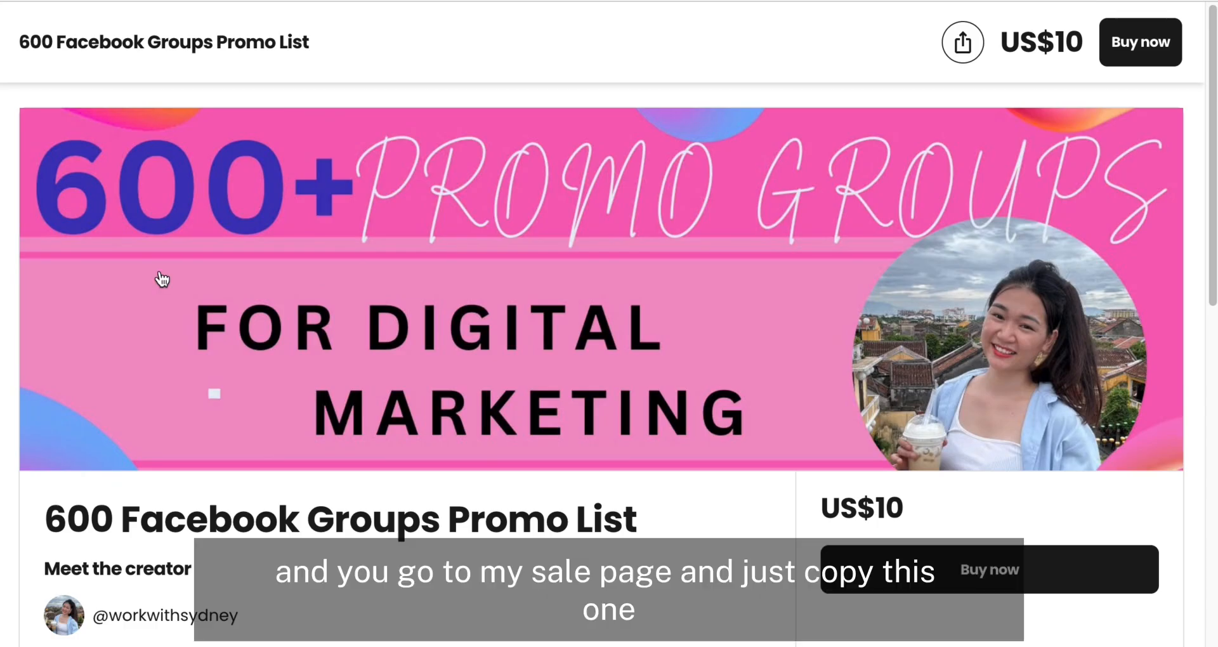
{"action": "scroll", "coordinate": [127, 276], "scroll_direction": "down", "scroll_amount": 3}
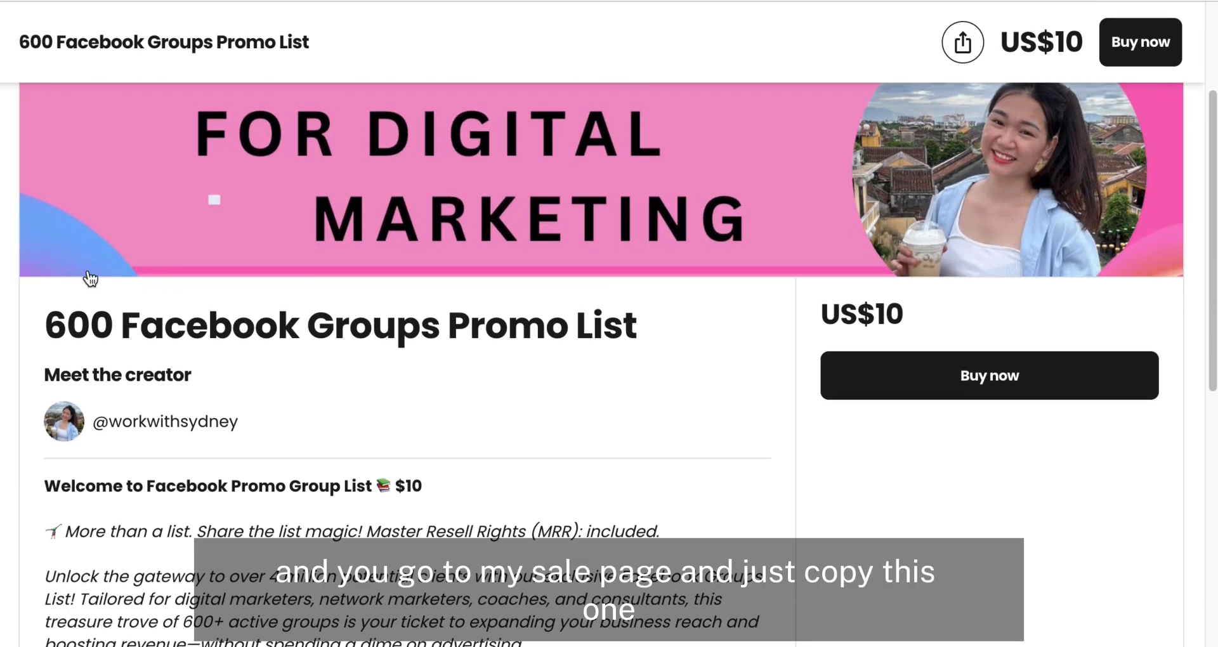
{"action": "left_click_drag", "start_coordinate": [46, 326], "coordinate": [653, 340]}
{"action": "key", "text": "ctrl+c"}
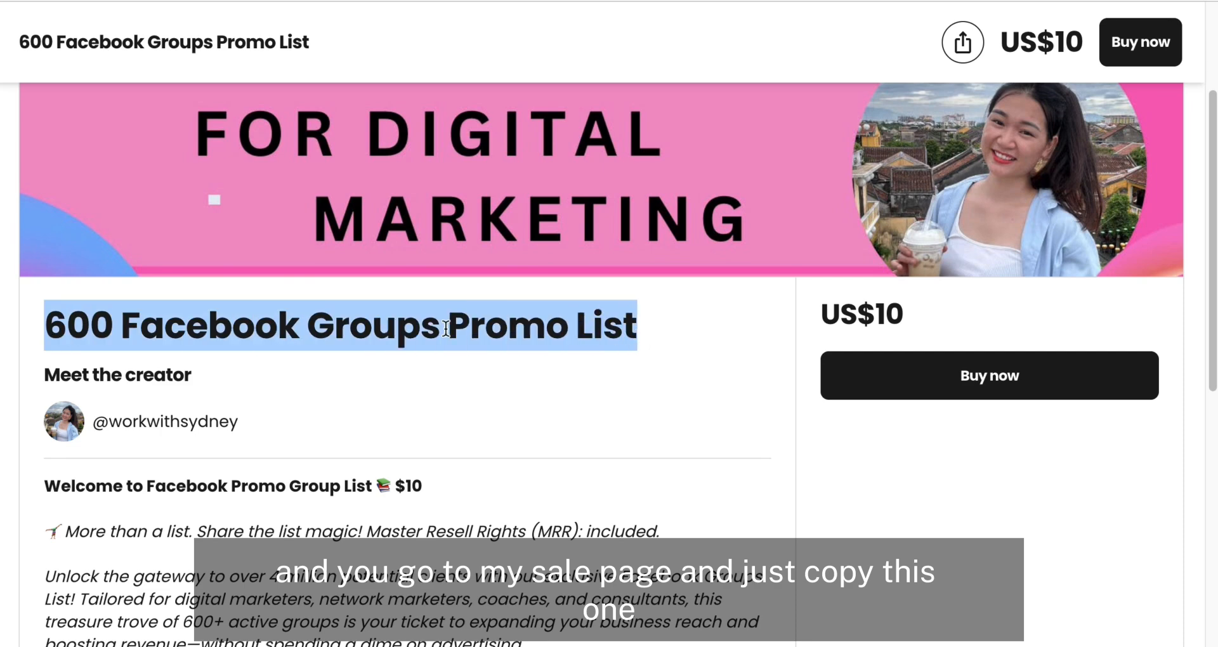
{"action": "right_click", "coordinate": [452, 331]}
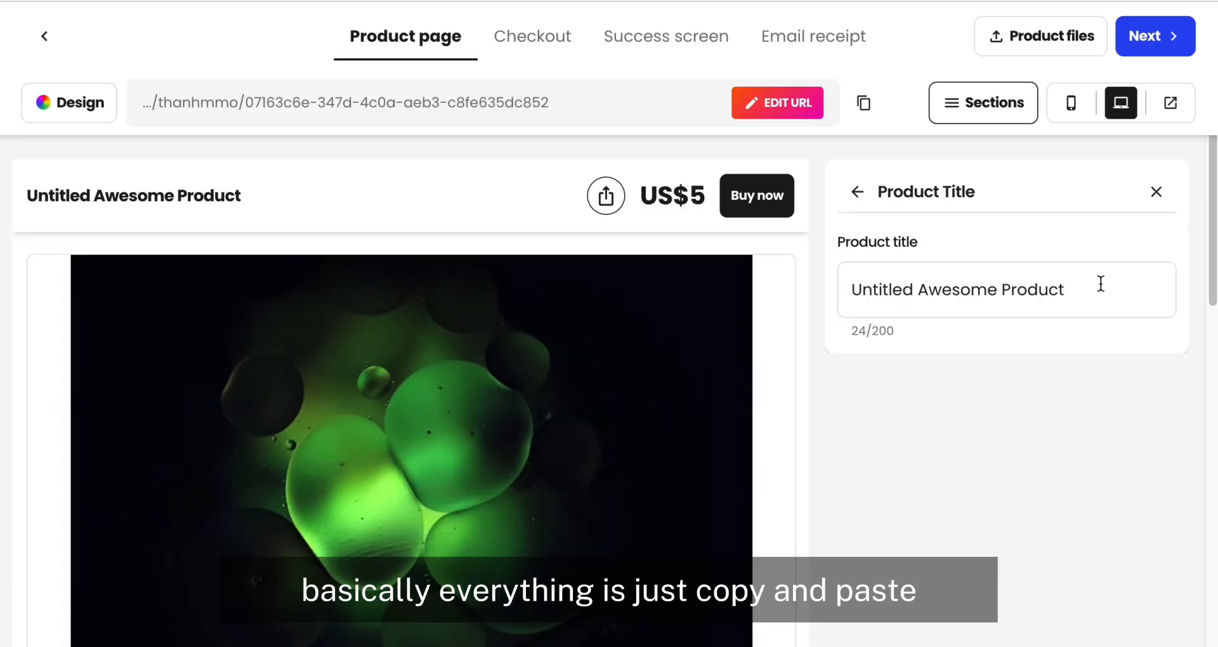
{"action": "left_click_drag", "start_coordinate": [1101, 284], "coordinate": [775, 286]}
{"action": "key", "text": "BackSpace"}
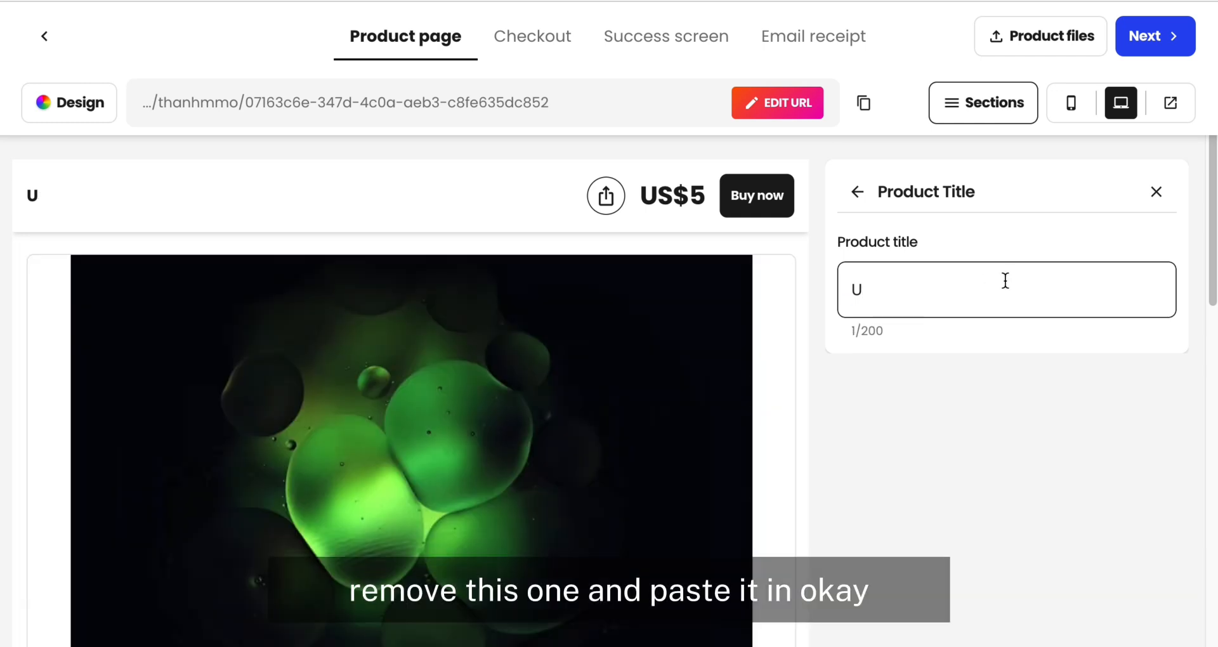
{"action": "key", "text": "BackSpace"}
{"action": "key", "text": "ctrl+v"}
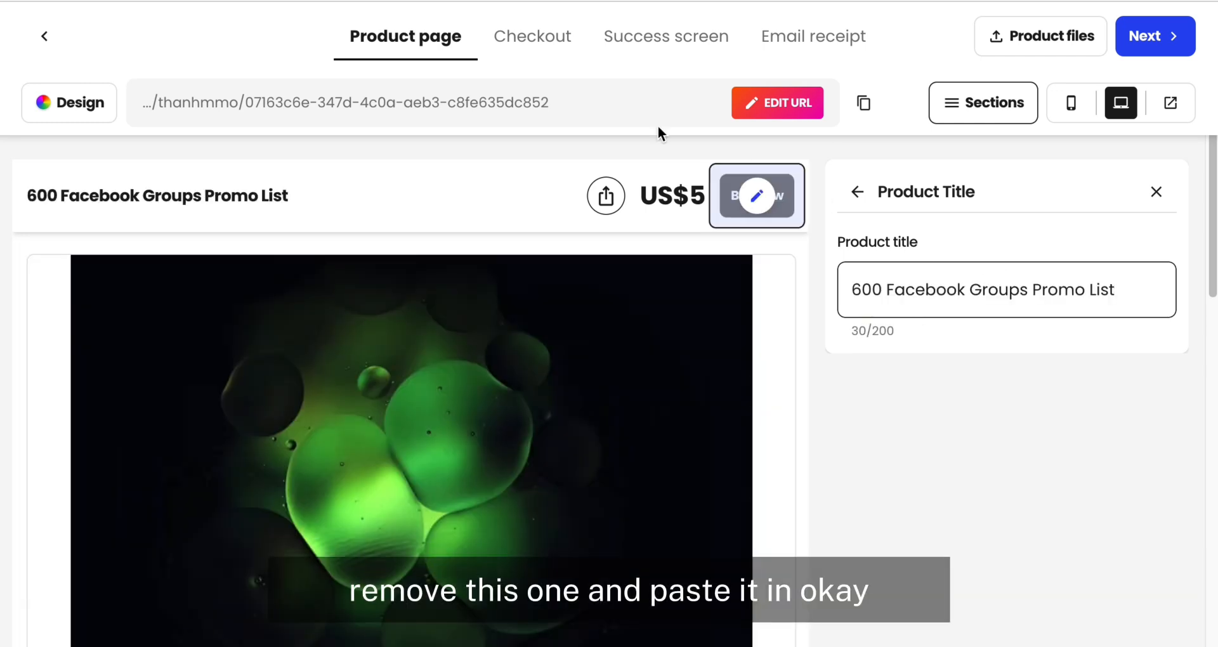
Step: Set the product's fixed price to 10 USD
{"action": "left_click", "coordinate": [860, 195]}
{"action": "scroll", "coordinate": [911, 302], "scroll_direction": "down", "scroll_amount": 1}
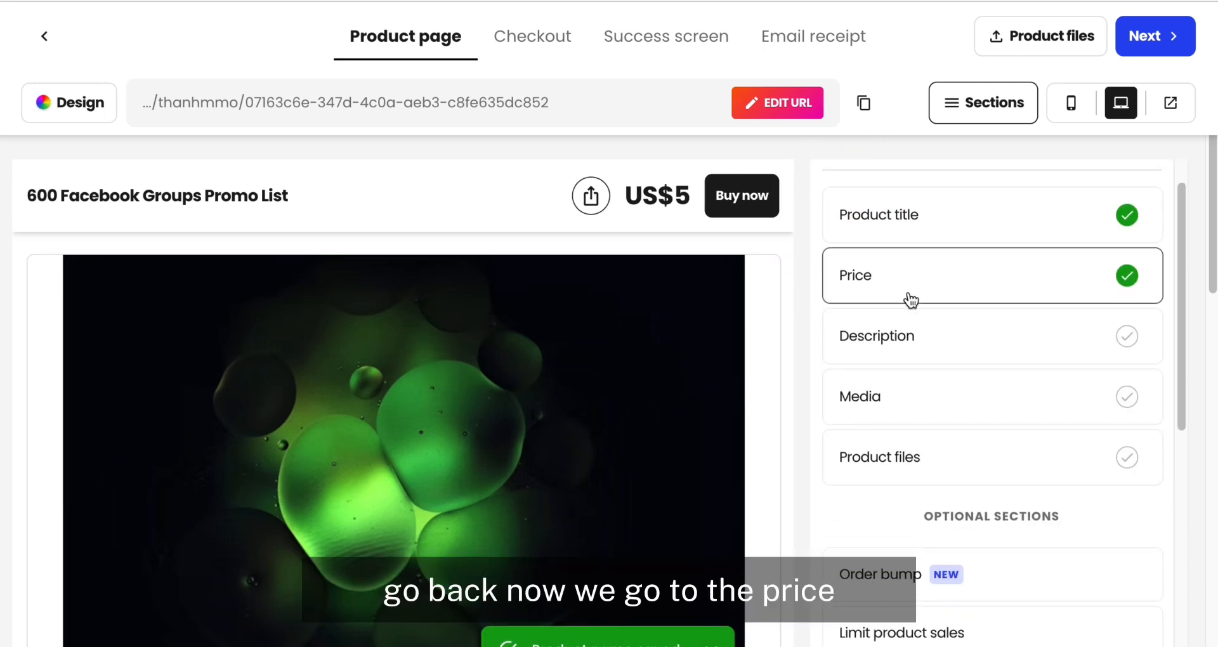
{"action": "left_click", "coordinate": [960, 269]}
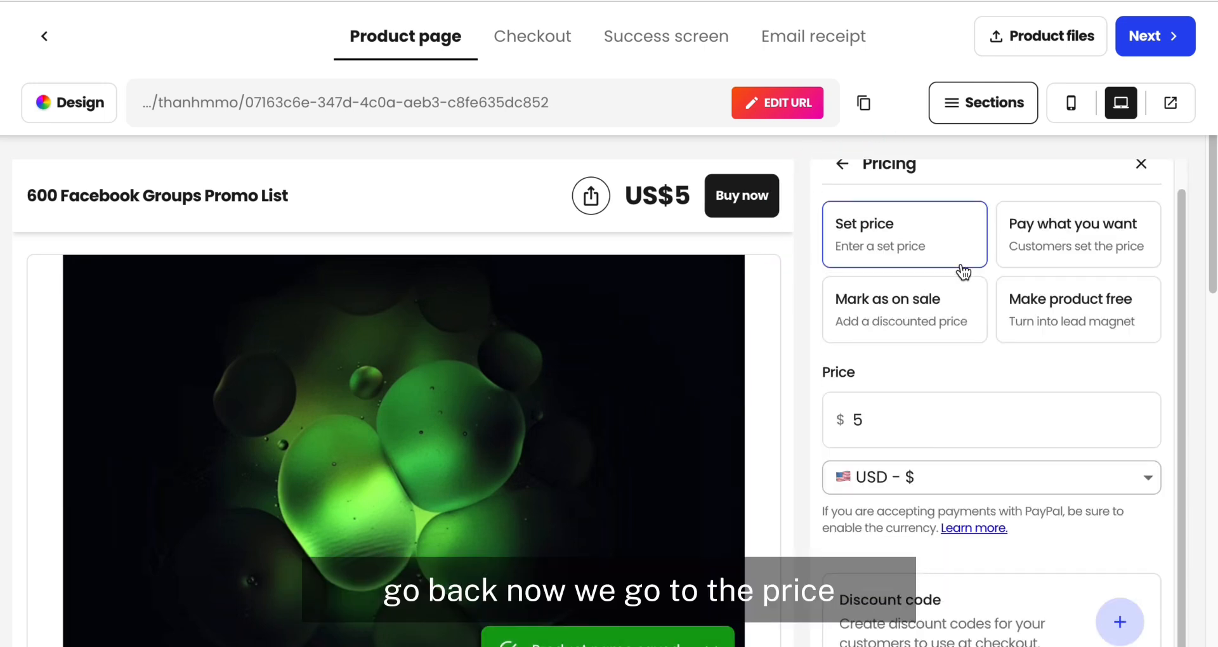
{"action": "left_click", "coordinate": [869, 416]}
{"action": "key", "text": "BackSpace"}
{"action": "type", "text": "1"}
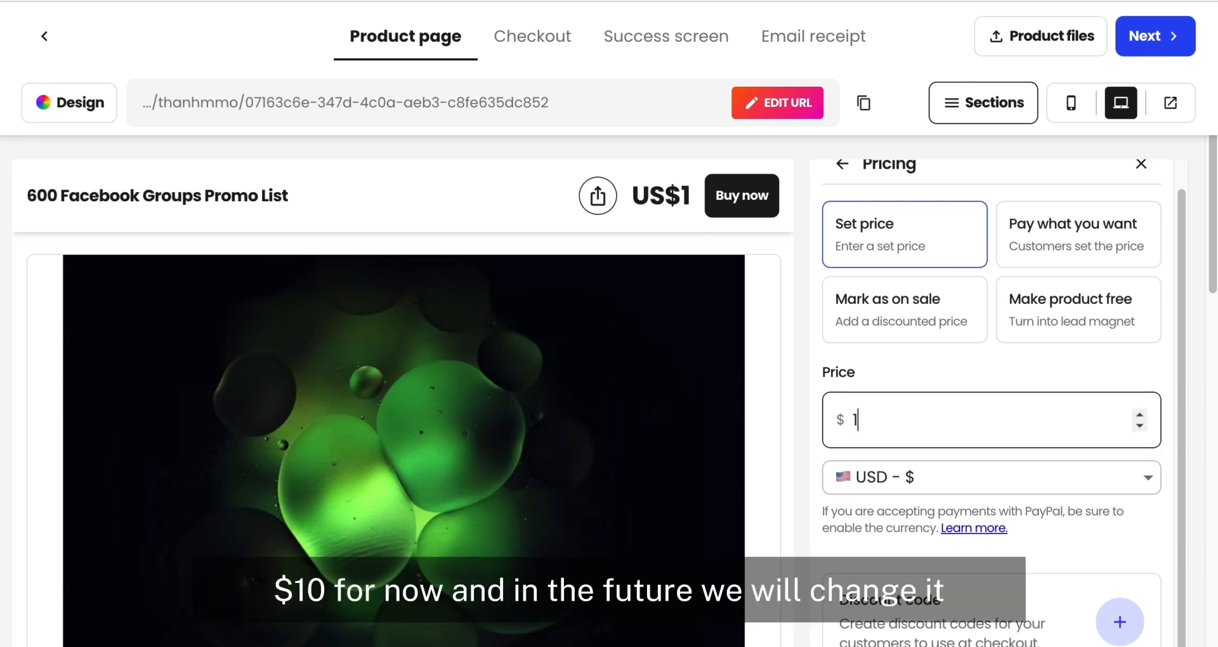
{"action": "type", "text": "0"}
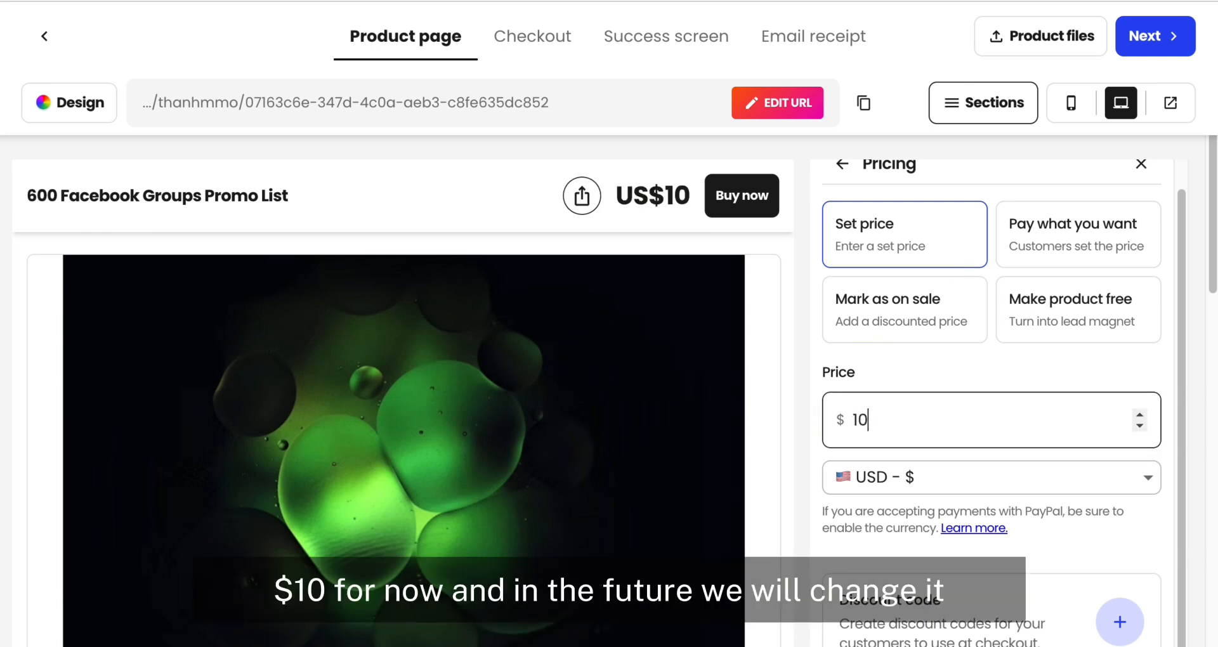
{"action": "key", "text": "BackSpace"}
{"action": "type", "text": "1"}
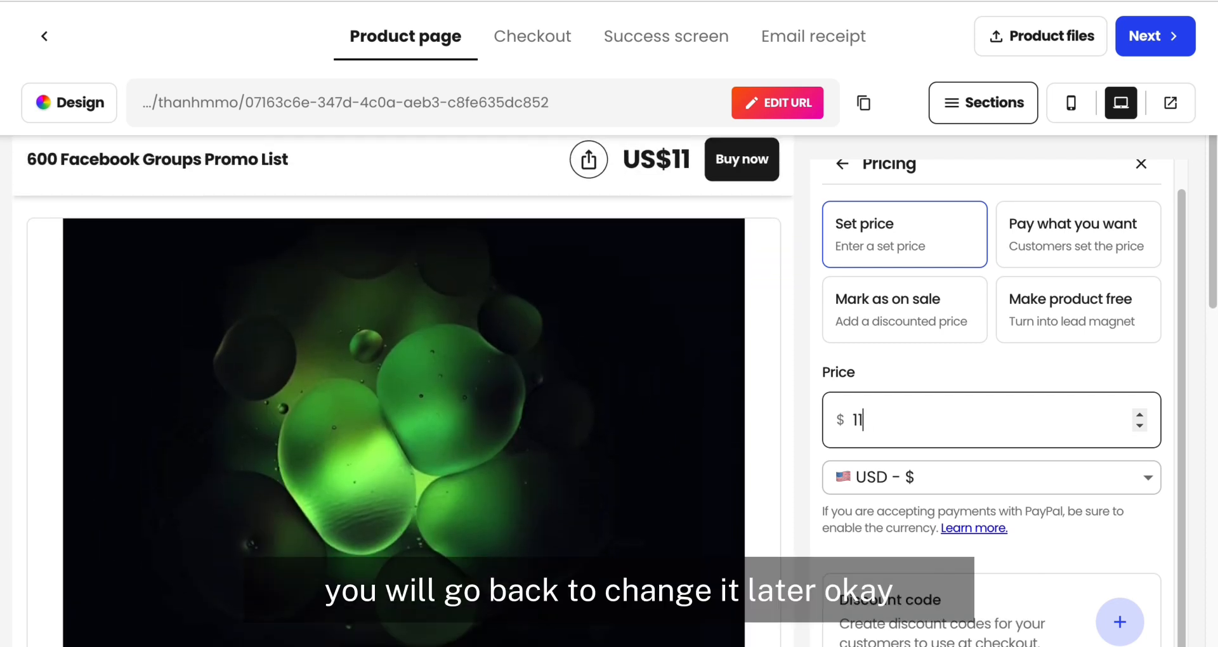
{"action": "left_click", "coordinate": [1133, 424]}
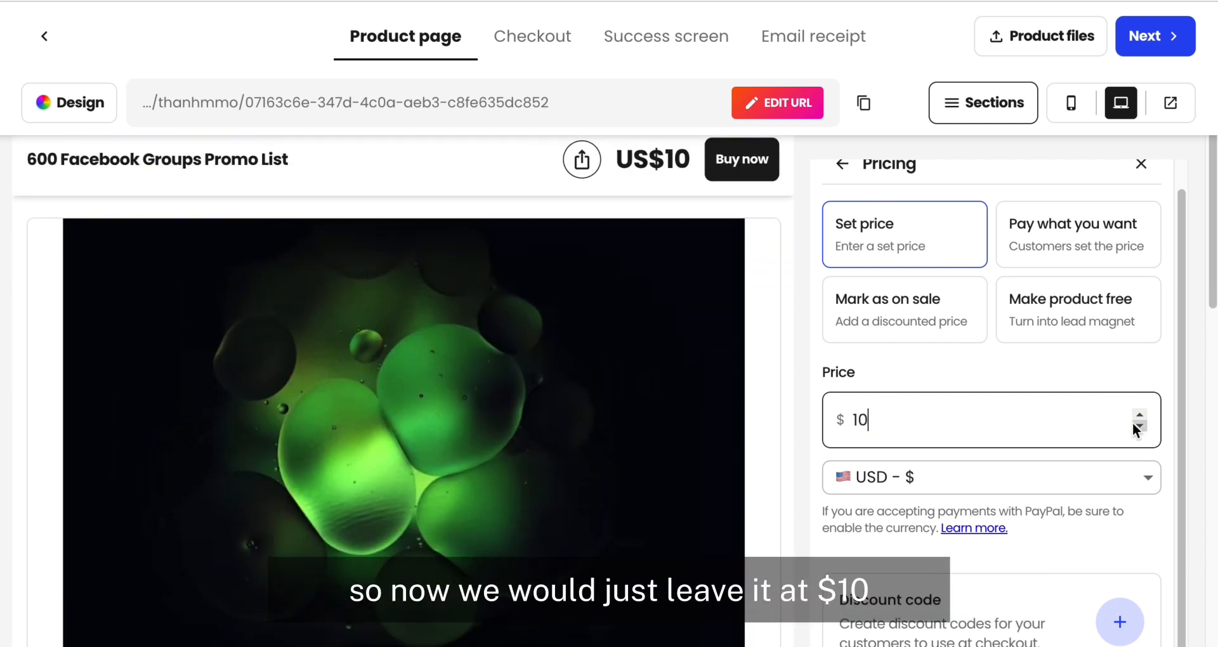
{"action": "left_click", "coordinate": [977, 371]}
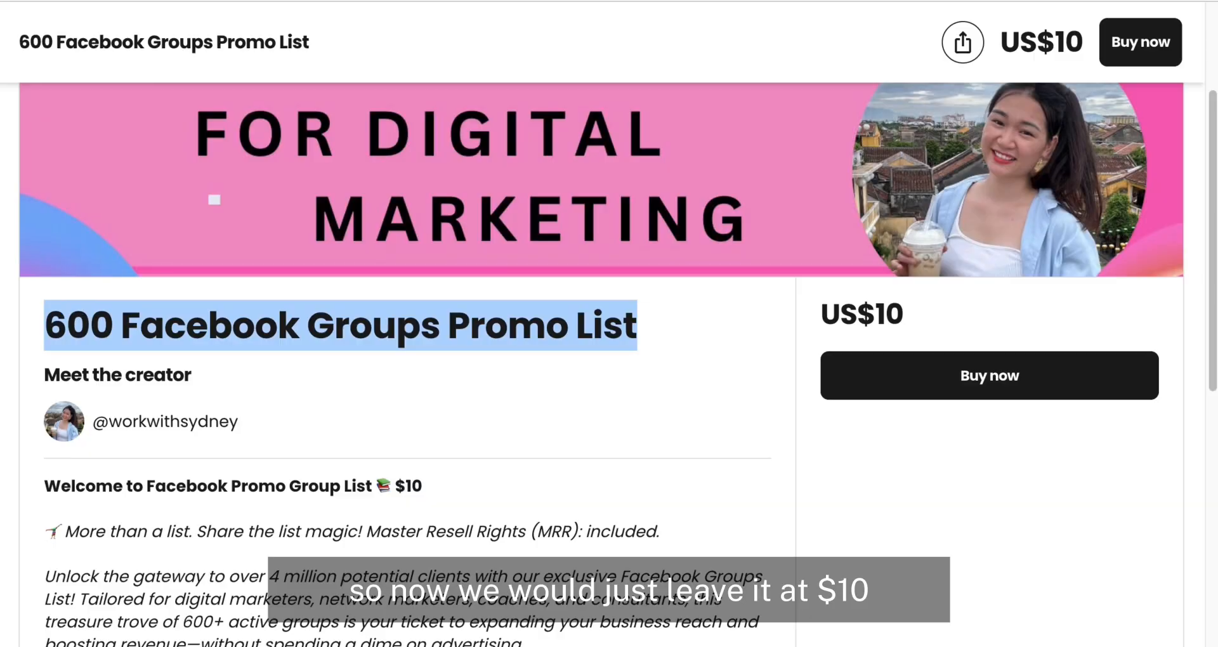
Step: Replace the placeholder description with the example page's text from the welcome line through the Master Resell Rights License paragraph
{"action": "scroll", "coordinate": [596, 306], "scroll_direction": "down", "scroll_amount": 3}
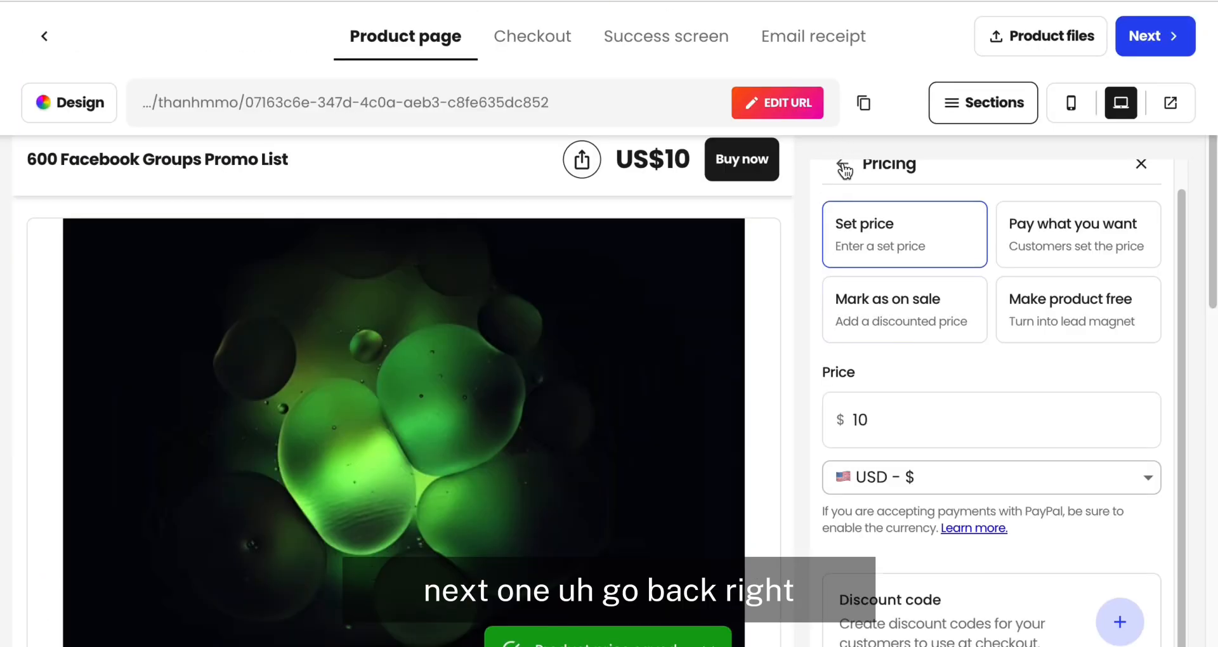
{"action": "left_click", "coordinate": [845, 165]}
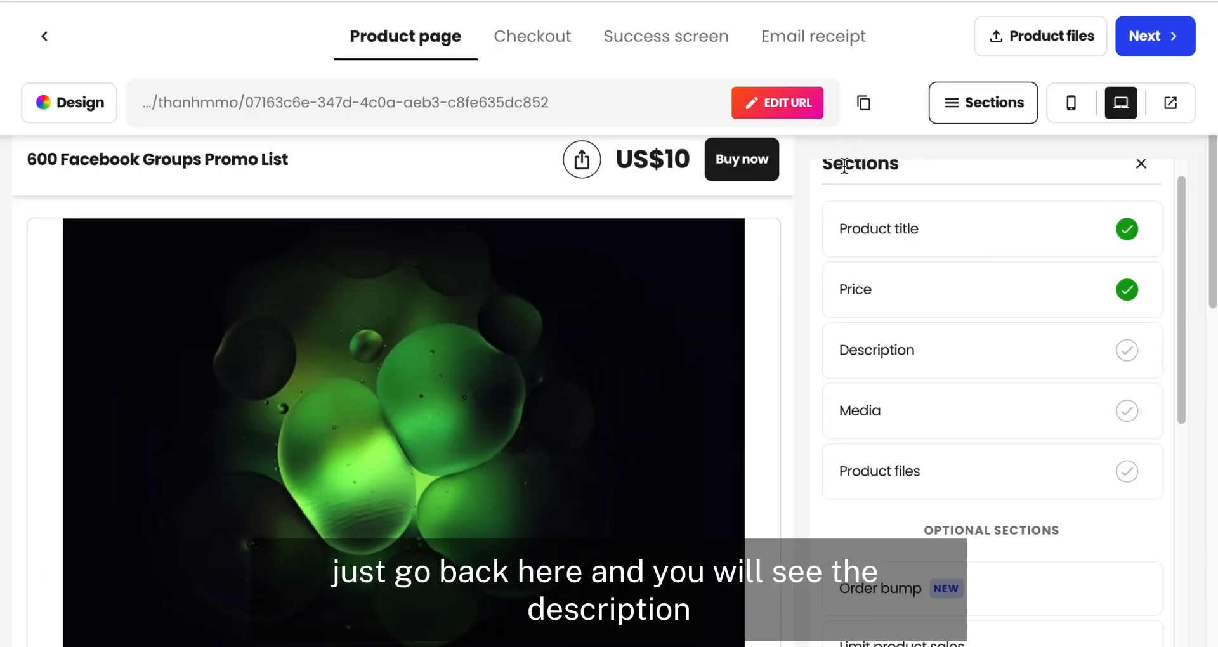
{"action": "left_click", "coordinate": [994, 356]}
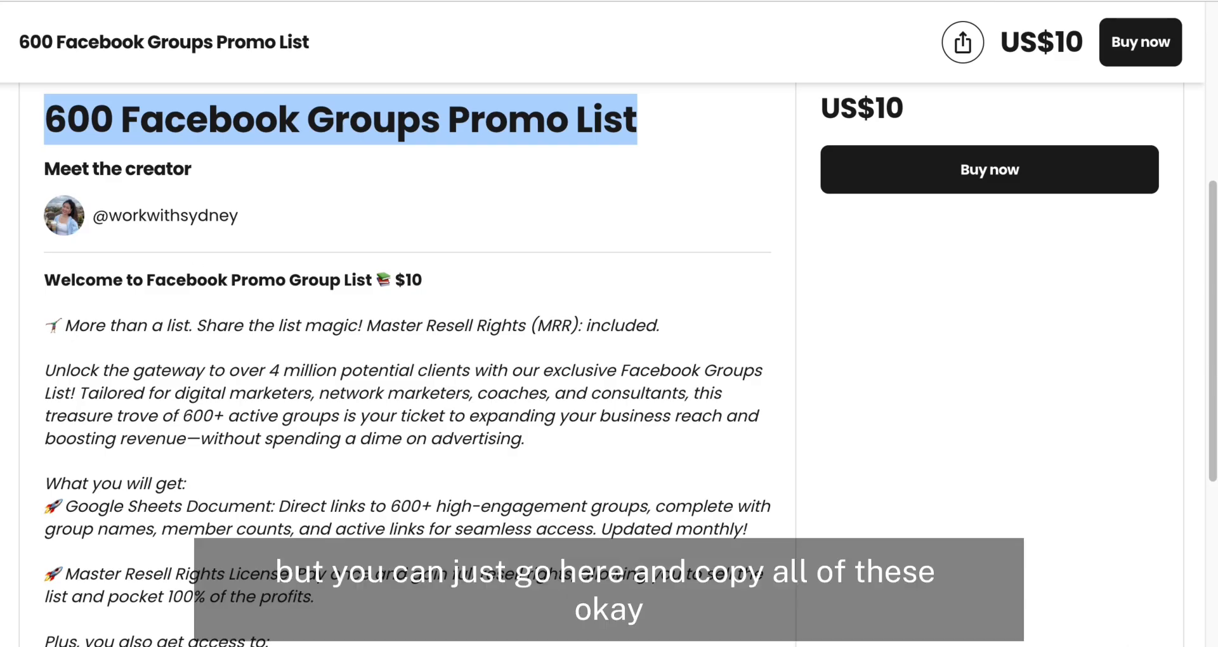
{"action": "left_click_drag", "start_coordinate": [45, 280], "coordinate": [347, 608]}
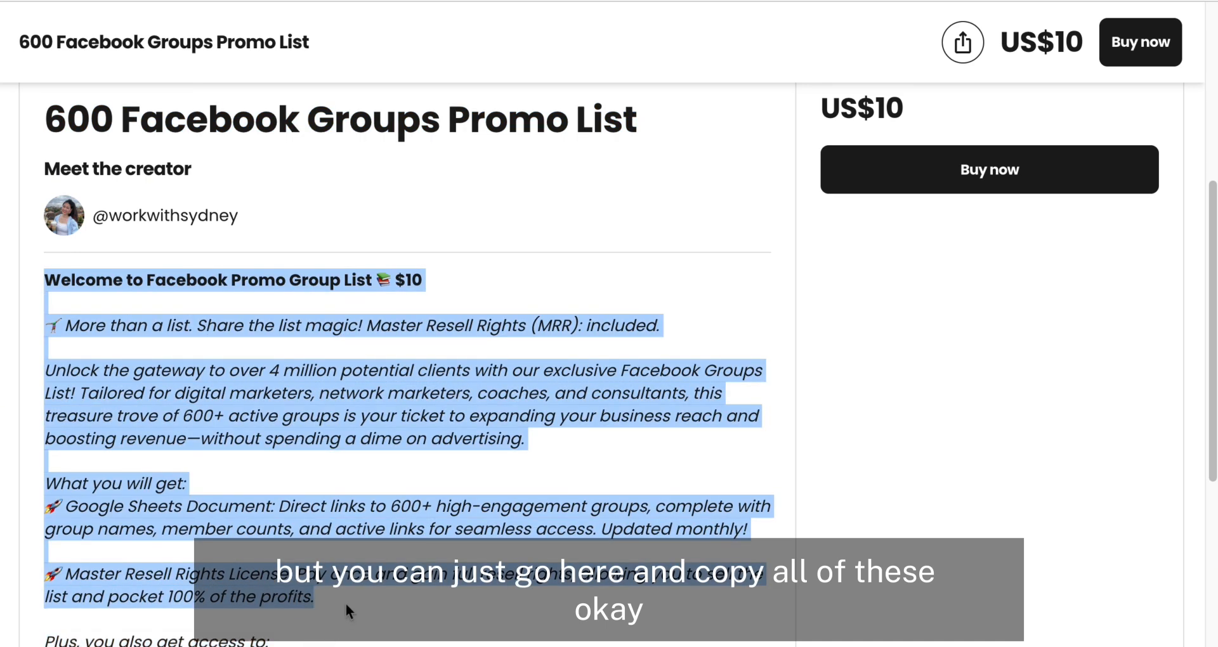
{"action": "right_click", "coordinate": [236, 399]}
{"action": "left_click", "coordinate": [282, 444]}
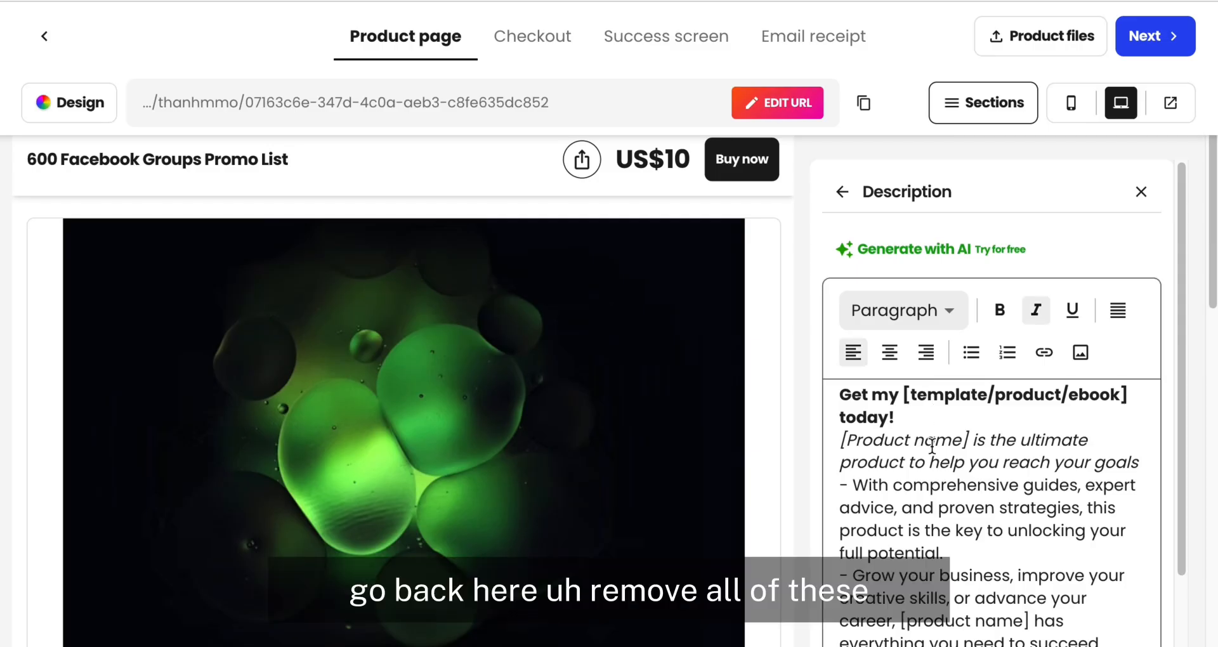
{"action": "key", "text": "ctrl+a"}
{"action": "key", "text": "BackSpace"}
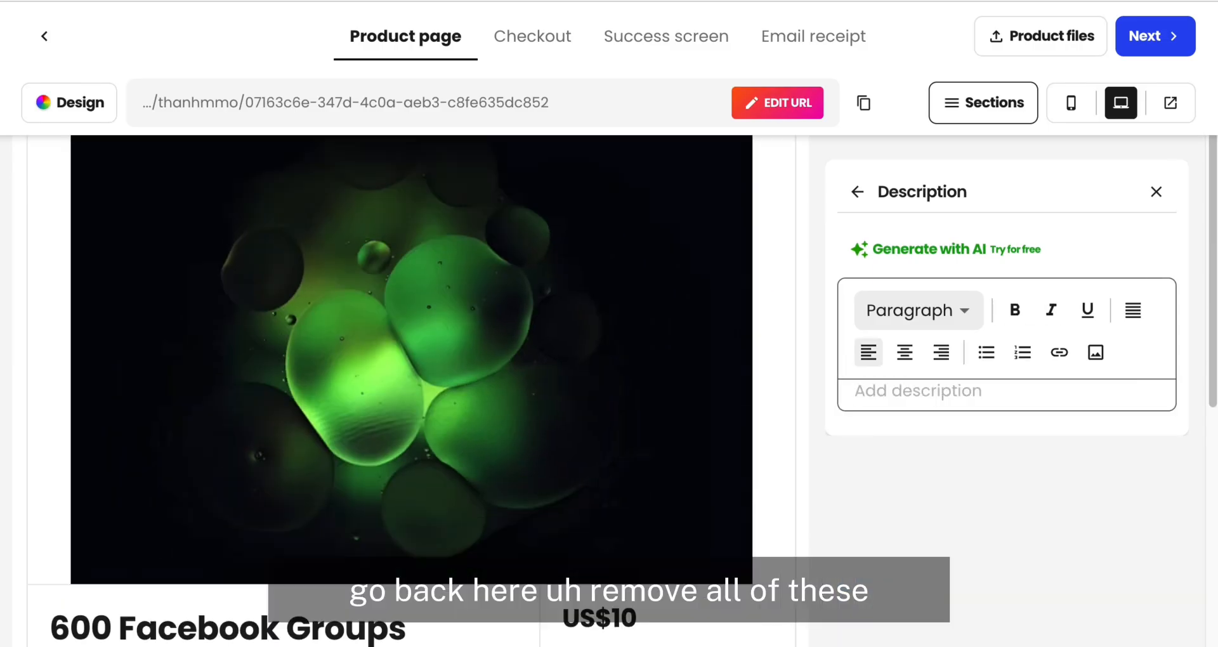
{"action": "key", "text": "ctrl+v"}
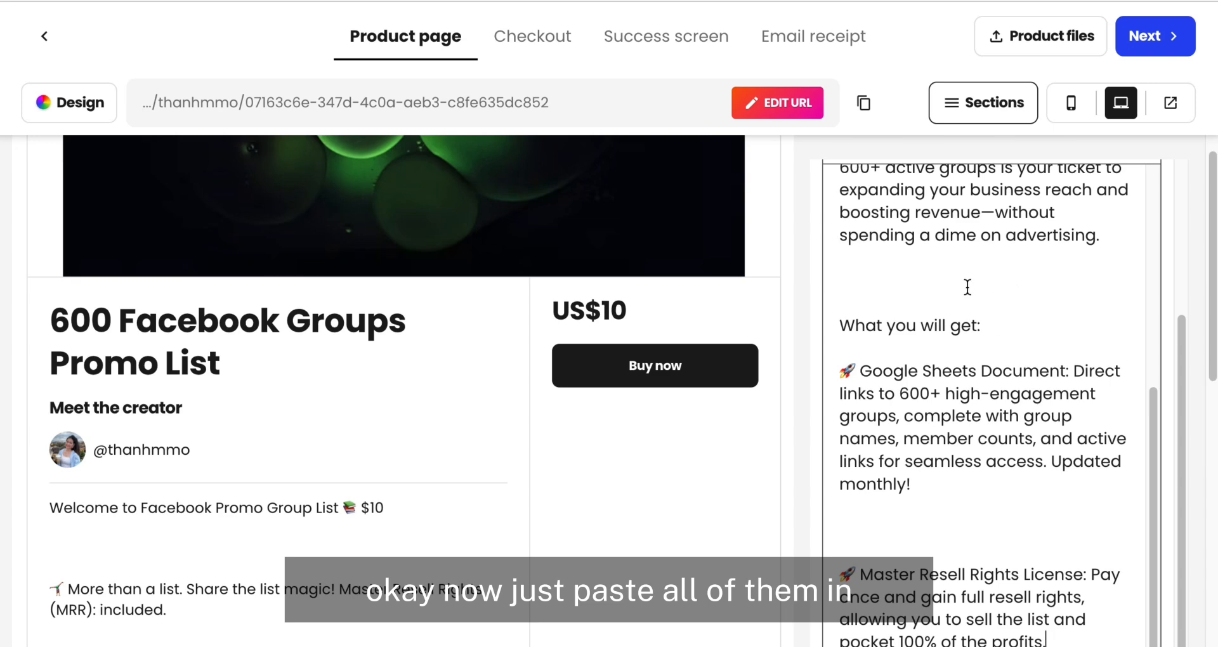
Step: Remove the surplus blank lines between the pasted description paragraphs, leaving a single empty line between them
{"action": "key", "text": "BackSpace"}
{"action": "key", "text": "BackSpace"}
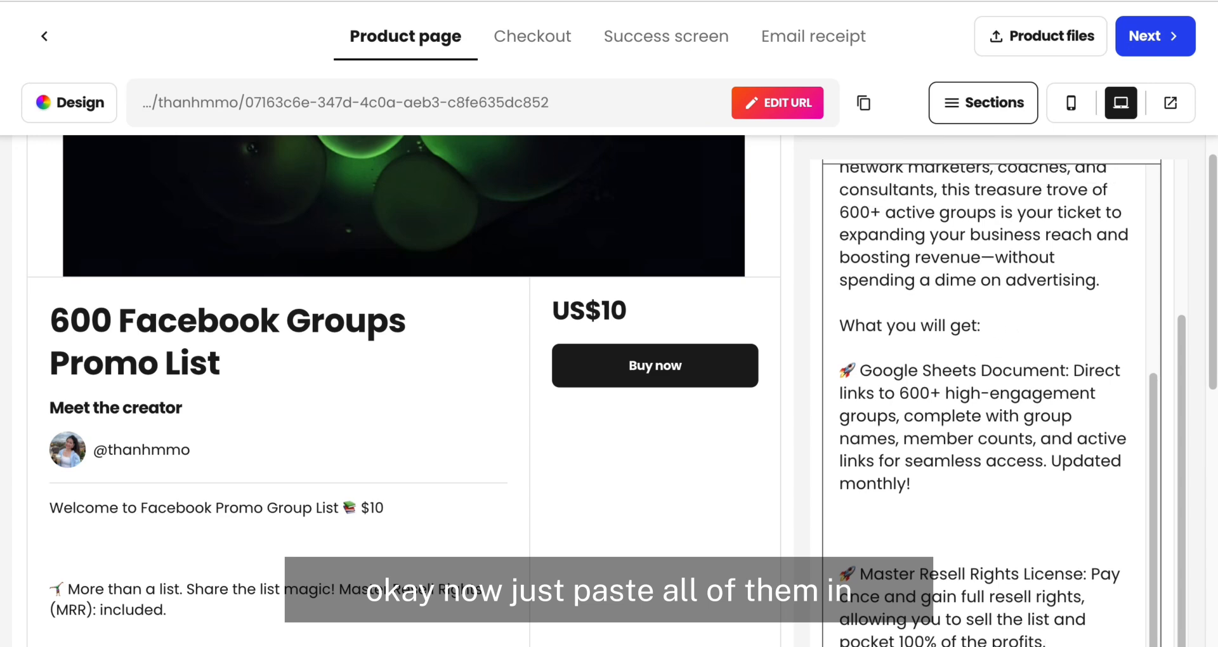
{"action": "scroll", "coordinate": [846, 265], "scroll_direction": "up", "scroll_amount": 5}
{"action": "key", "text": "BackSpace"}
{"action": "key", "text": "BackSpace"}
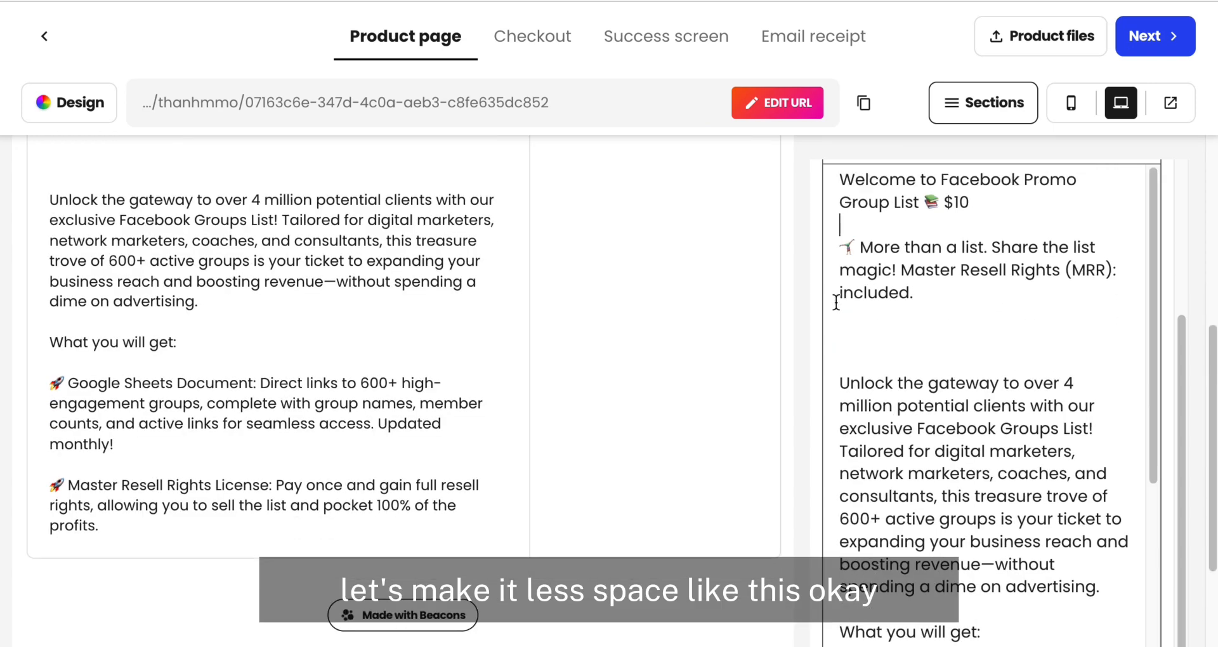
{"action": "left_click", "coordinate": [840, 359]}
{"action": "key", "text": "BackSpace"}
{"action": "key", "text": "BackSpace"}
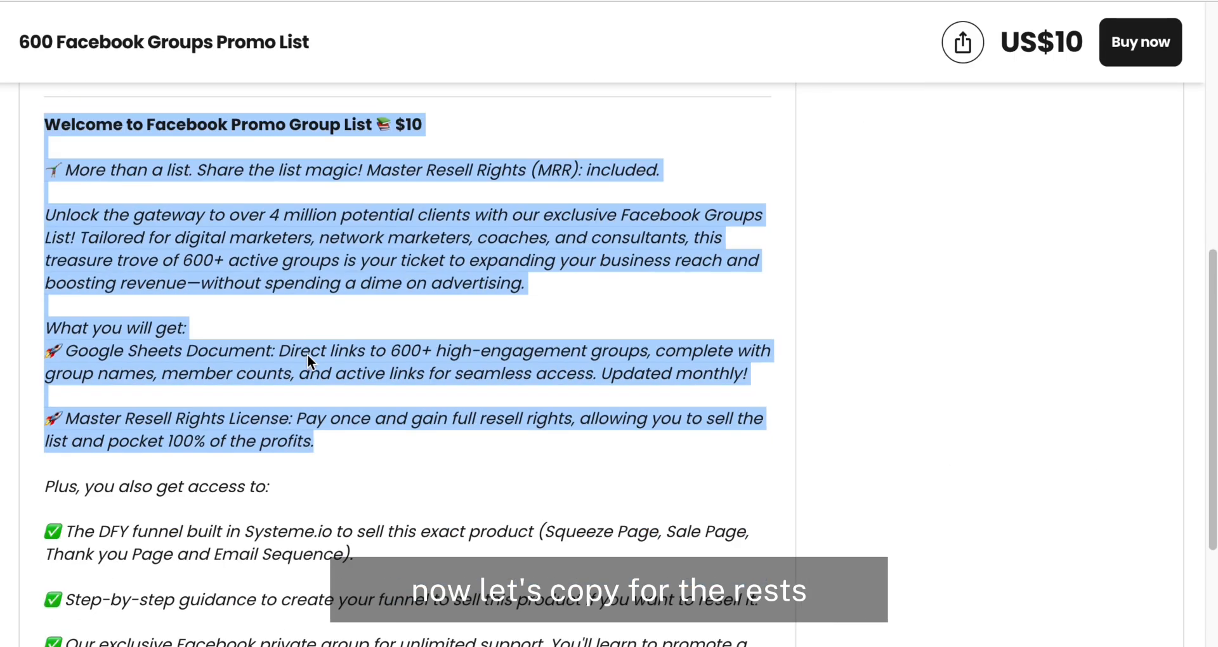
Step: Append the rest of the example description, from "Plus, you also get access to" through the closing $10 line
{"action": "scroll", "coordinate": [308, 354], "scroll_direction": "down", "scroll_amount": 6}
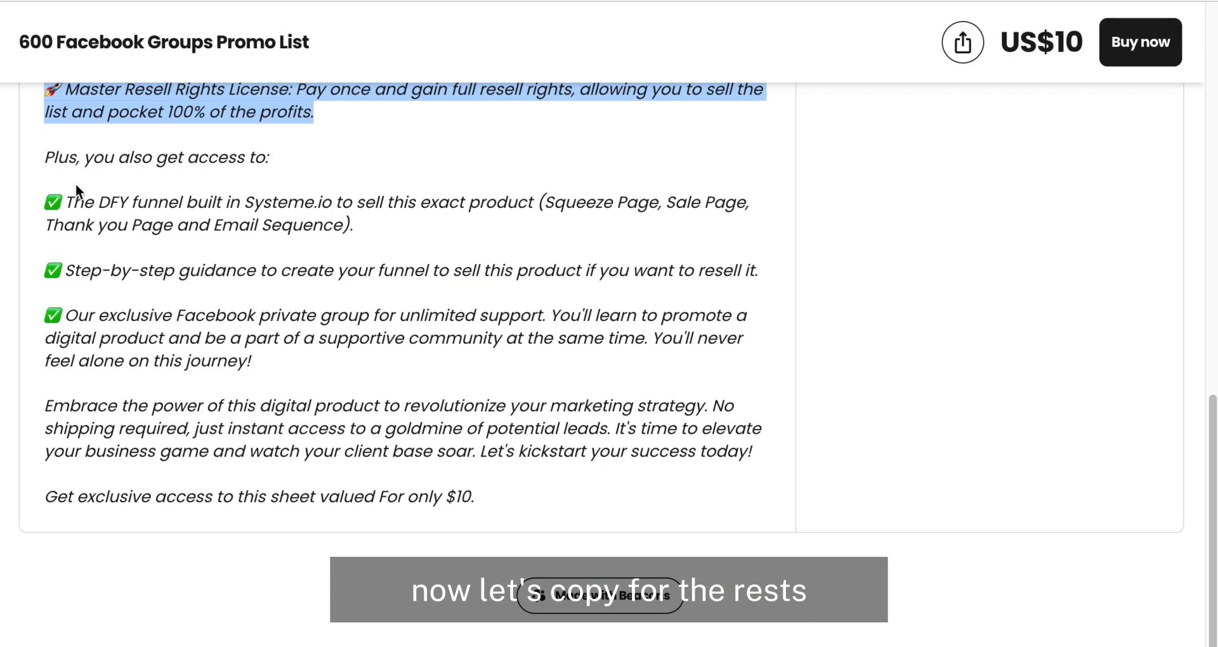
{"action": "left_click_drag", "start_coordinate": [45, 157], "coordinate": [503, 523]}
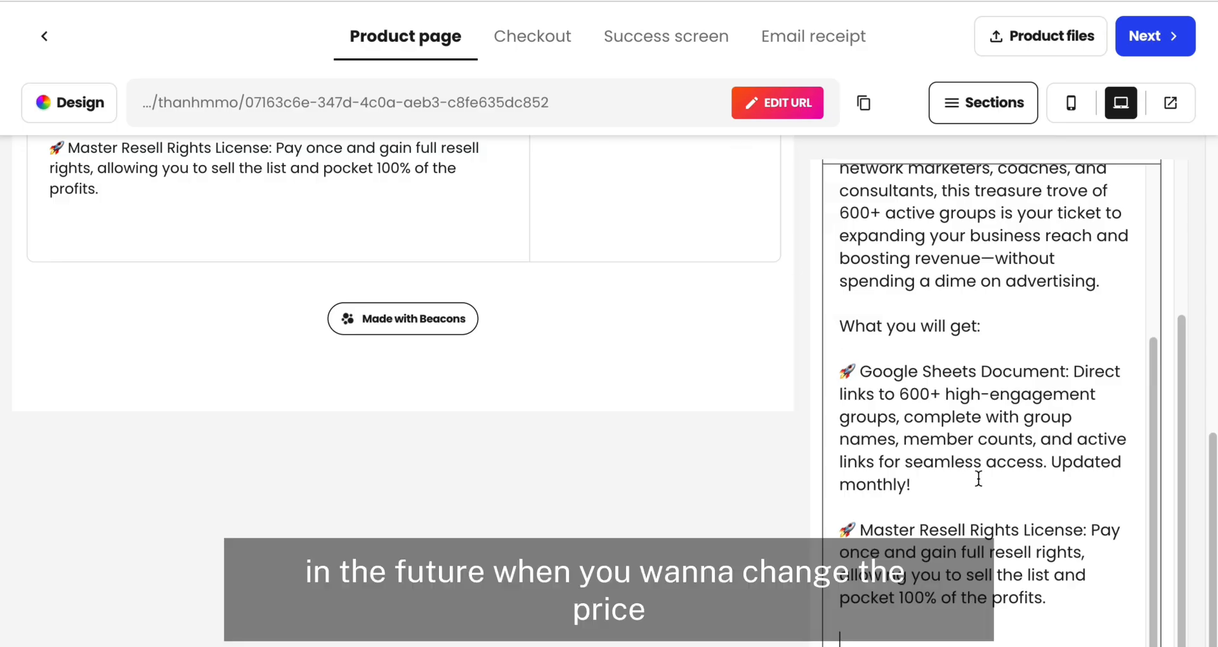
{"action": "key", "text": "super+v"}
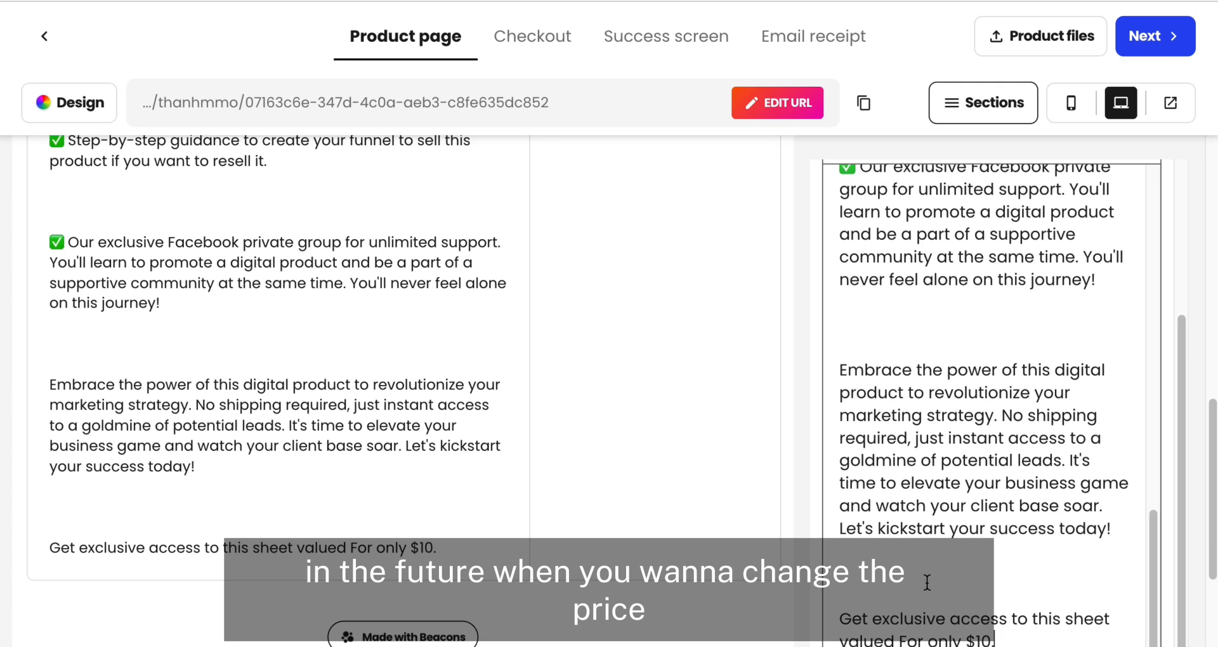
Step: Remove extra blank lines around the description's closing paragraphs and search the page for "$10"
{"action": "key", "text": "BackSpace"}
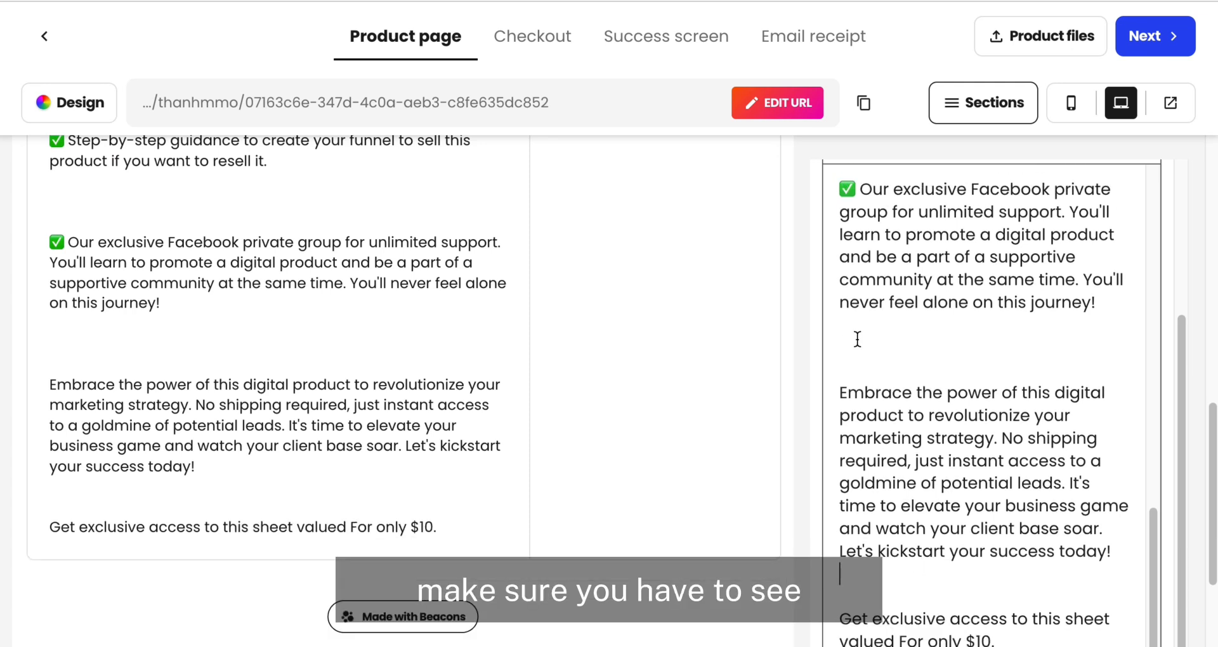
{"action": "key", "text": "BackSpace"}
{"action": "scroll", "coordinate": [942, 342], "scroll_direction": "up", "scroll_amount": 5}
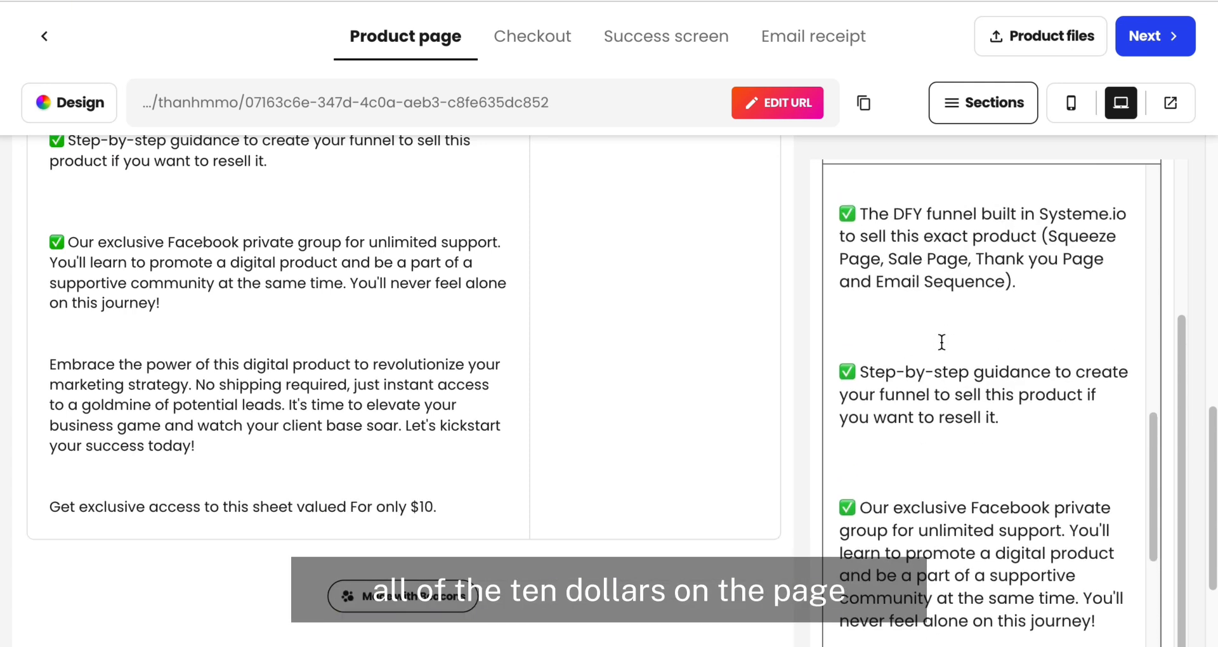
{"action": "scroll", "coordinate": [941, 343], "scroll_direction": "down", "scroll_amount": 5}
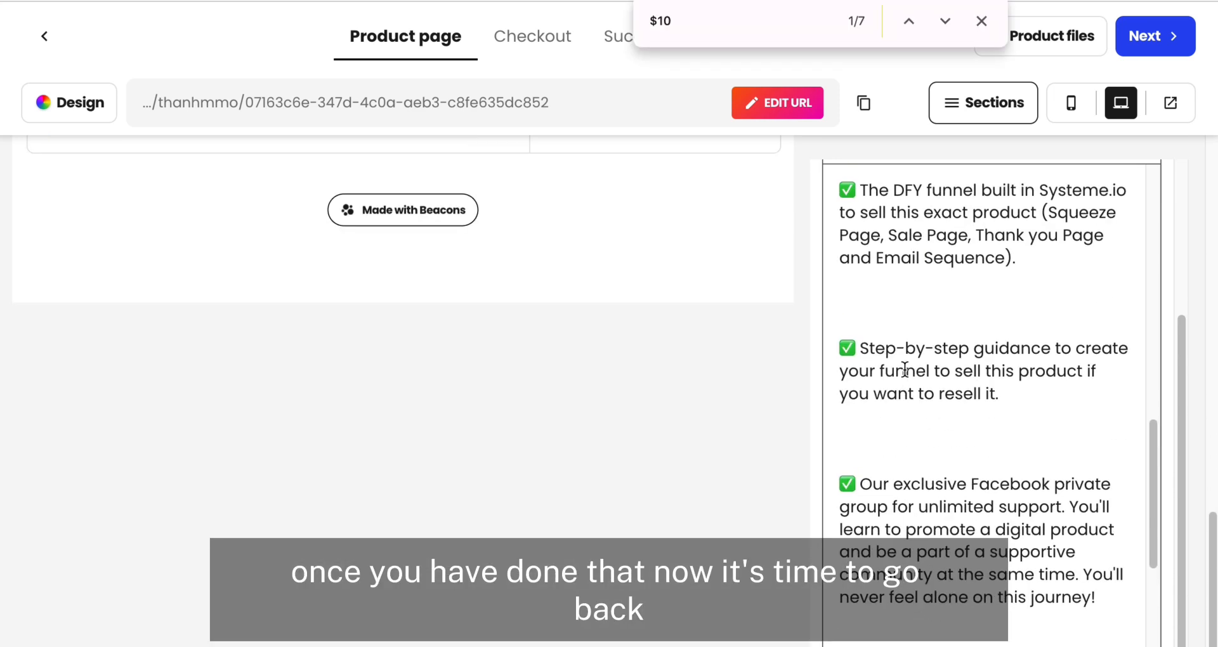
{"action": "scroll", "coordinate": [905, 370], "scroll_direction": "up", "scroll_amount": 10}
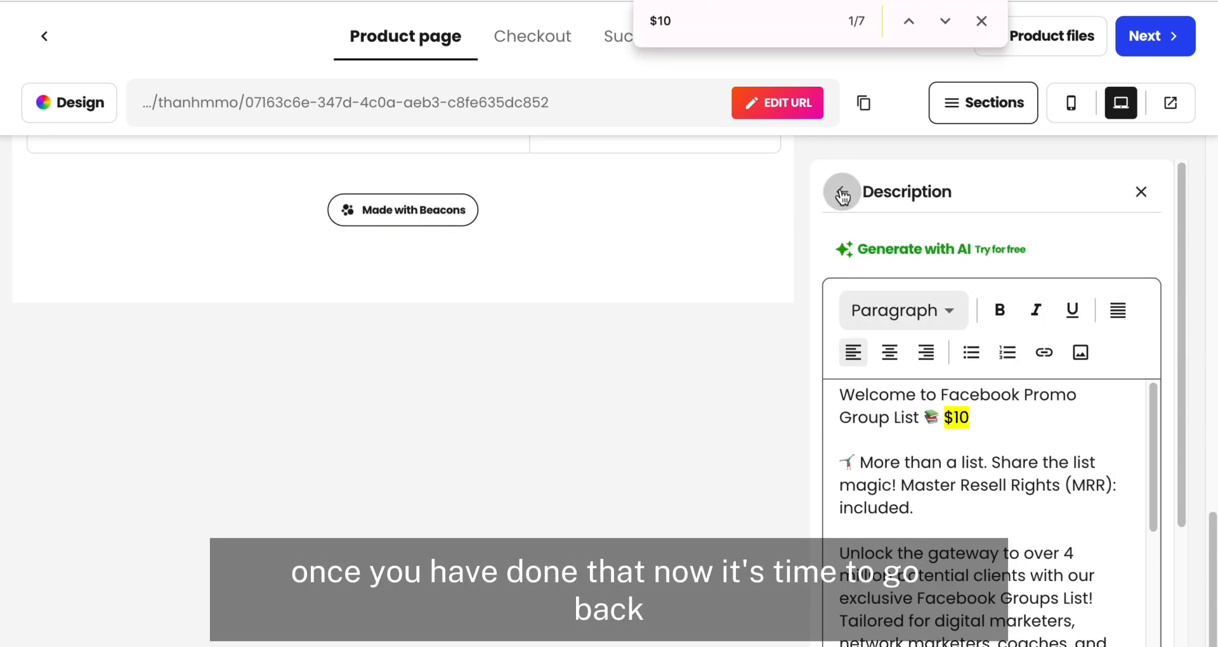
Step: Add the 600+ Promo Groups banner to the product media with a custom crop that trims its upper and lower edges
{"action": "left_click", "coordinate": [842, 196]}
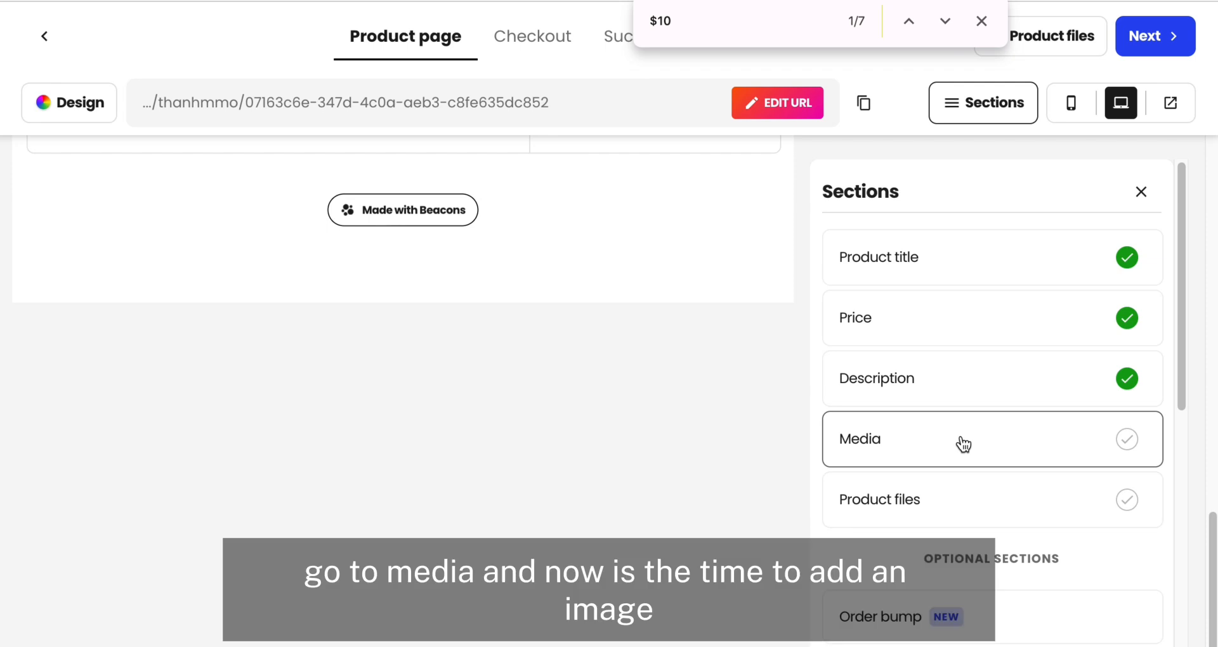
{"action": "left_click", "coordinate": [963, 444]}
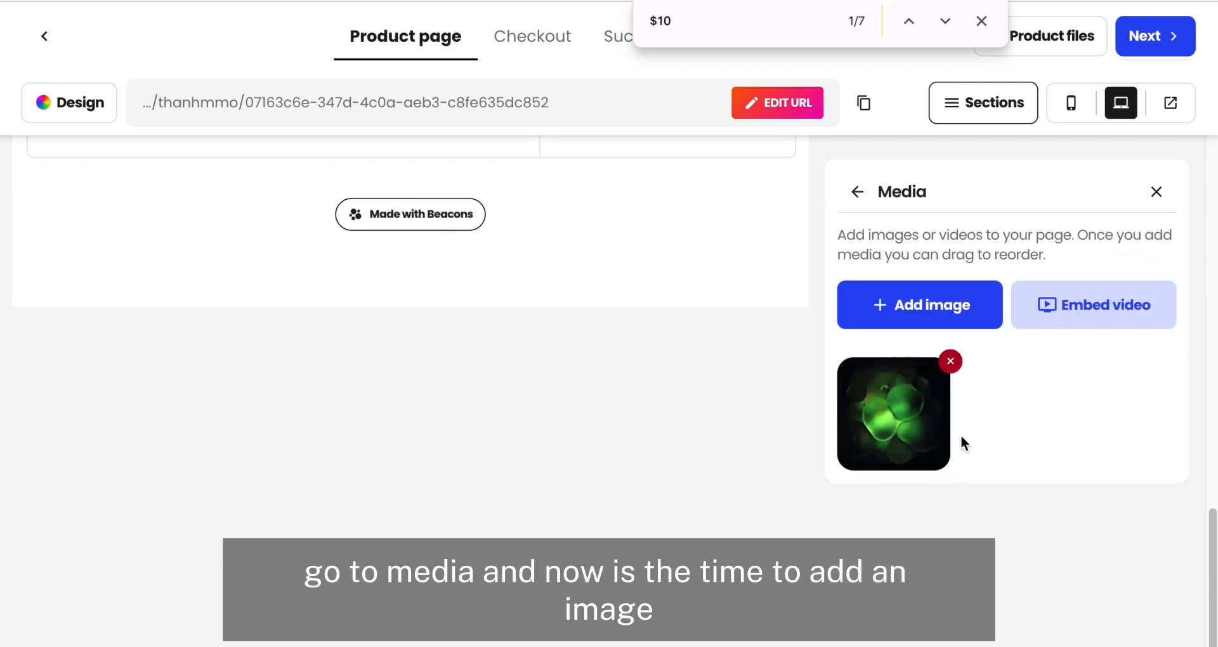
{"action": "left_click", "coordinate": [913, 319]}
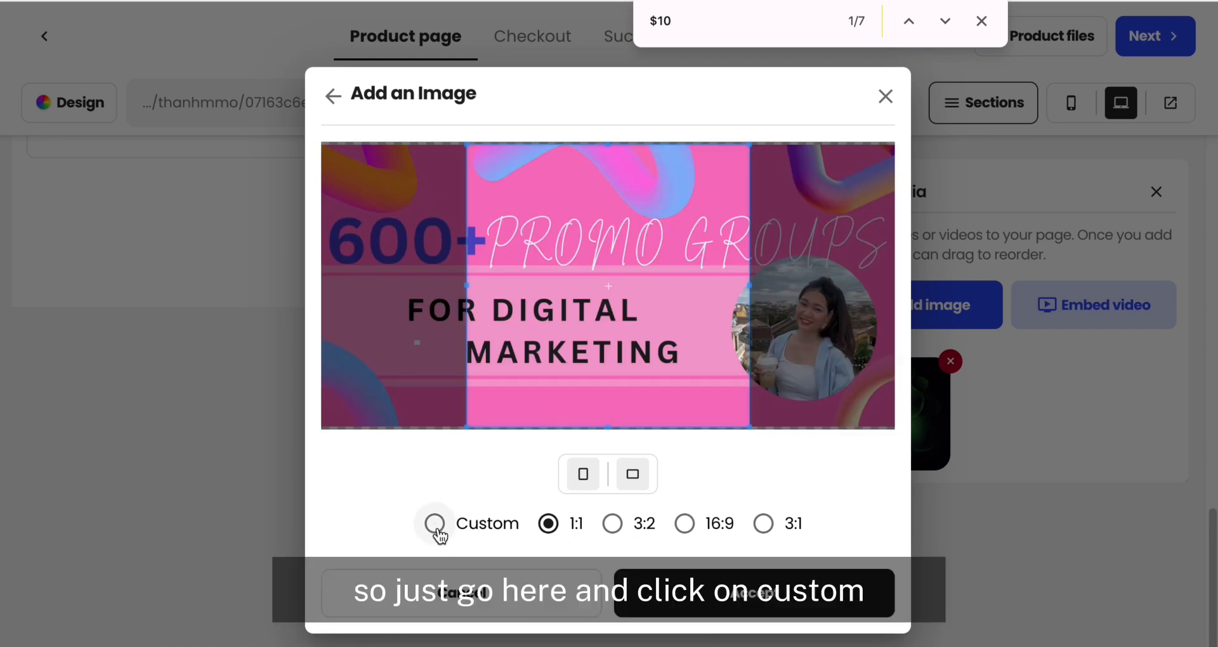
{"action": "left_click", "coordinate": [437, 529]}
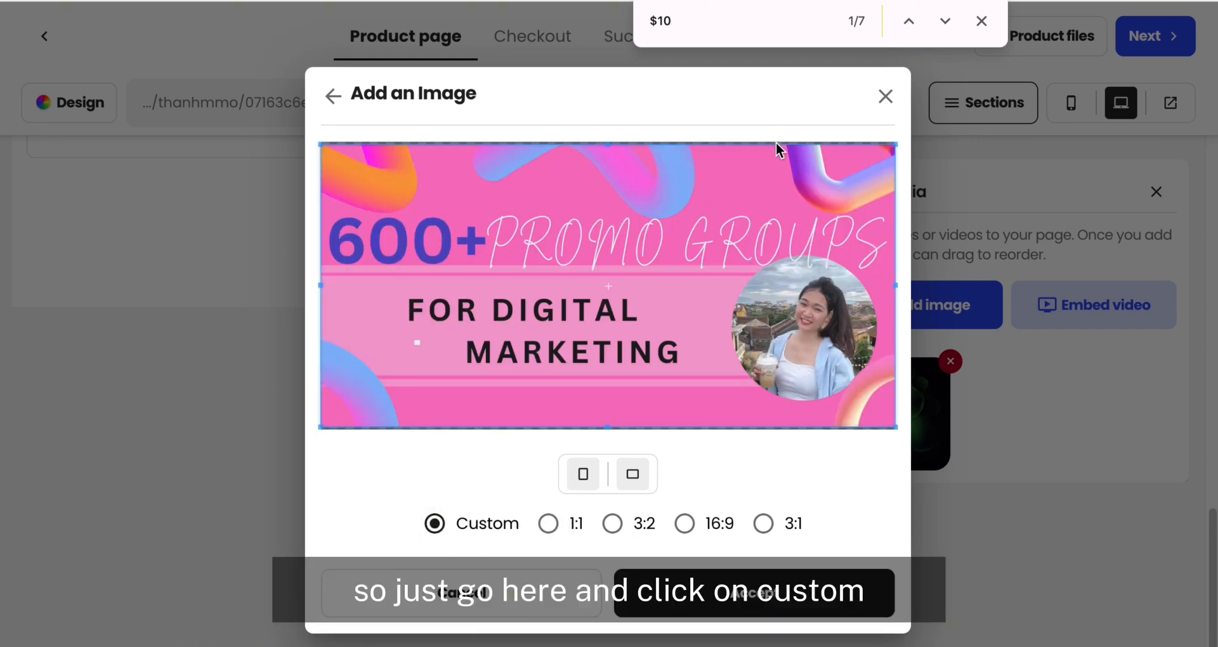
{"action": "left_click_drag", "start_coordinate": [777, 144], "coordinate": [777, 198]}
{"action": "left_click_drag", "start_coordinate": [746, 427], "coordinate": [745, 371]}
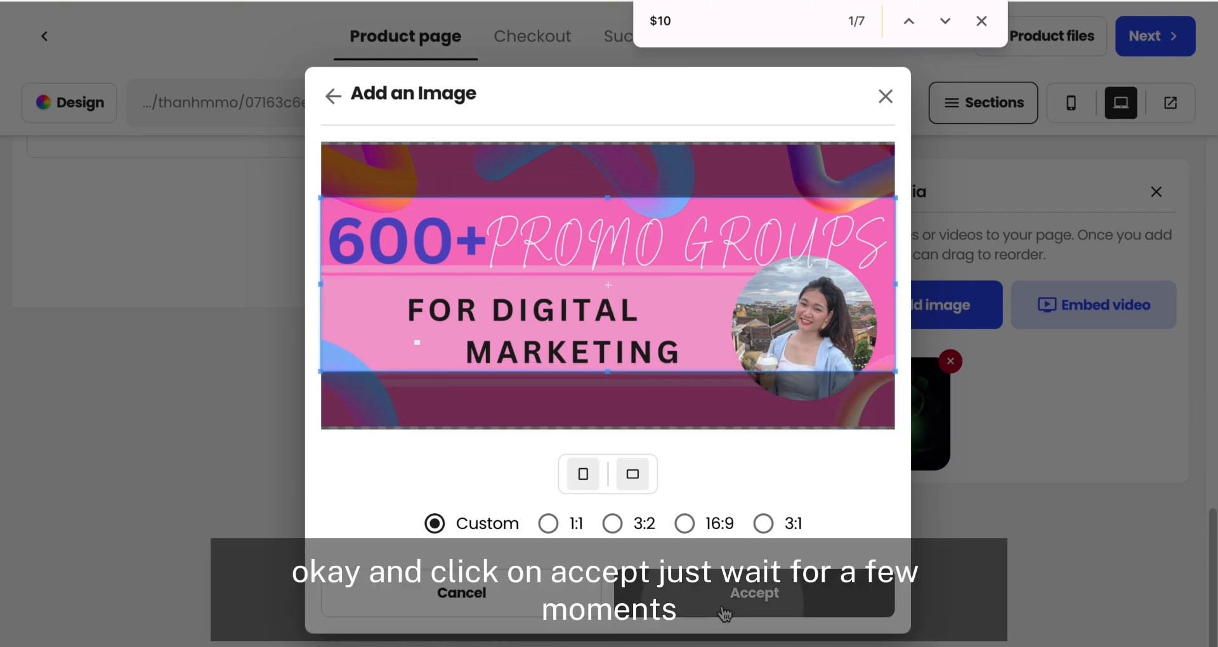
{"action": "left_click", "coordinate": [724, 608]}
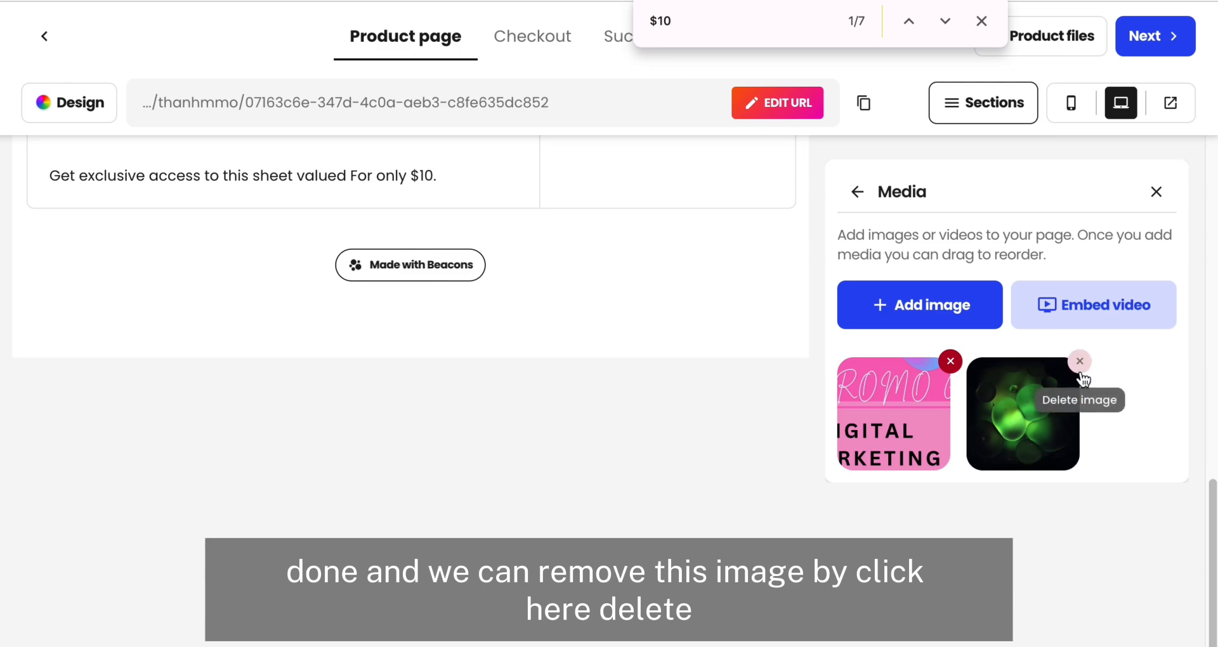
Step: Delete the green placeholder image from the product media and open the product files section
{"action": "left_click", "coordinate": [1081, 370]}
{"action": "left_click", "coordinate": [696, 411]}
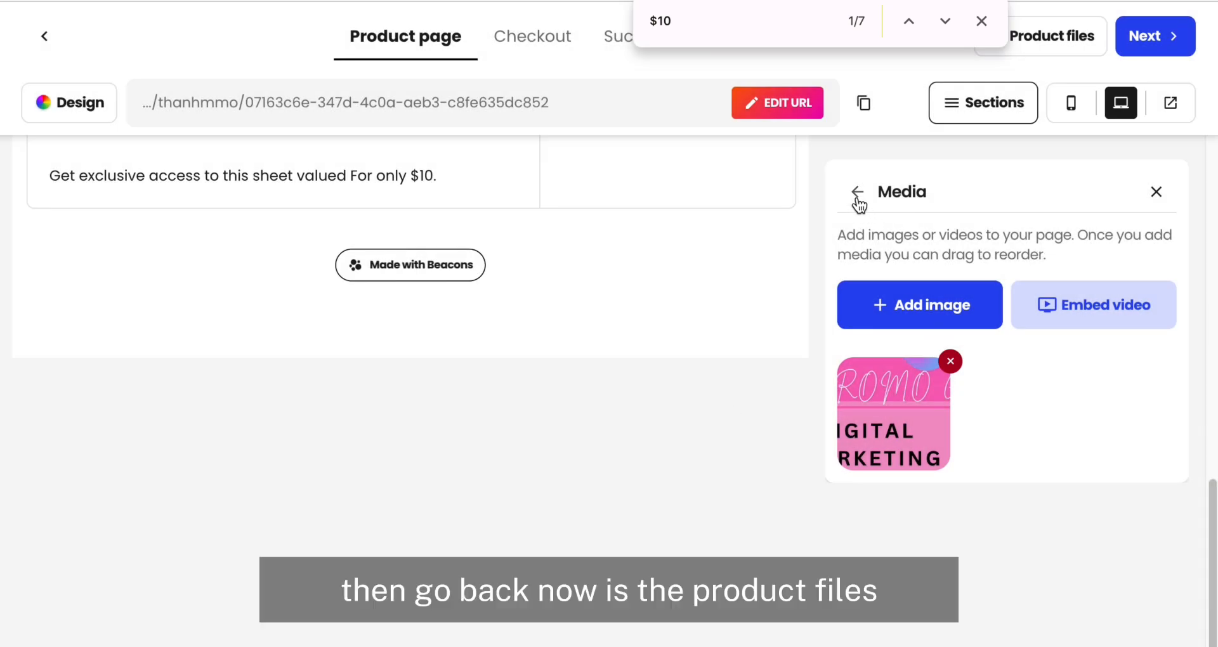
{"action": "left_click", "coordinate": [857, 193]}
{"action": "scroll", "coordinate": [844, 400], "scroll_direction": "down", "scroll_amount": 3}
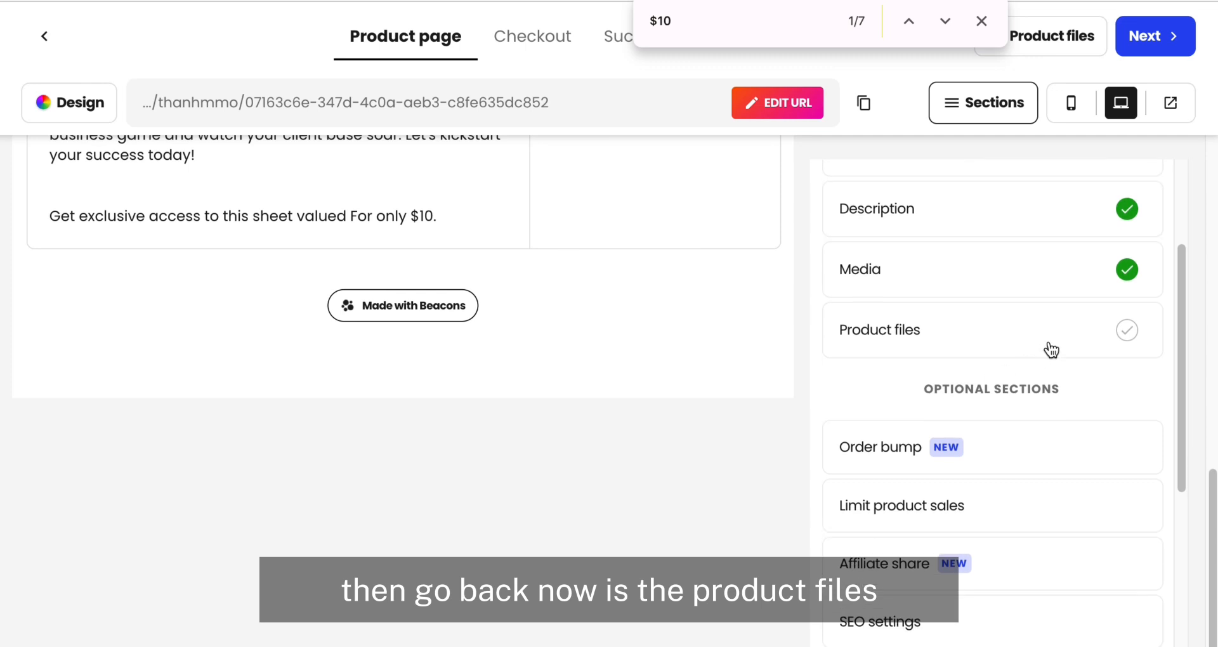
{"action": "left_click", "coordinate": [1013, 342]}
Step: Switch to Gmail and review the order email's resale terms, list link and DFY funnel links
{"action": "left_click_drag", "start_coordinate": [967, 240], "coordinate": [838, 241]}
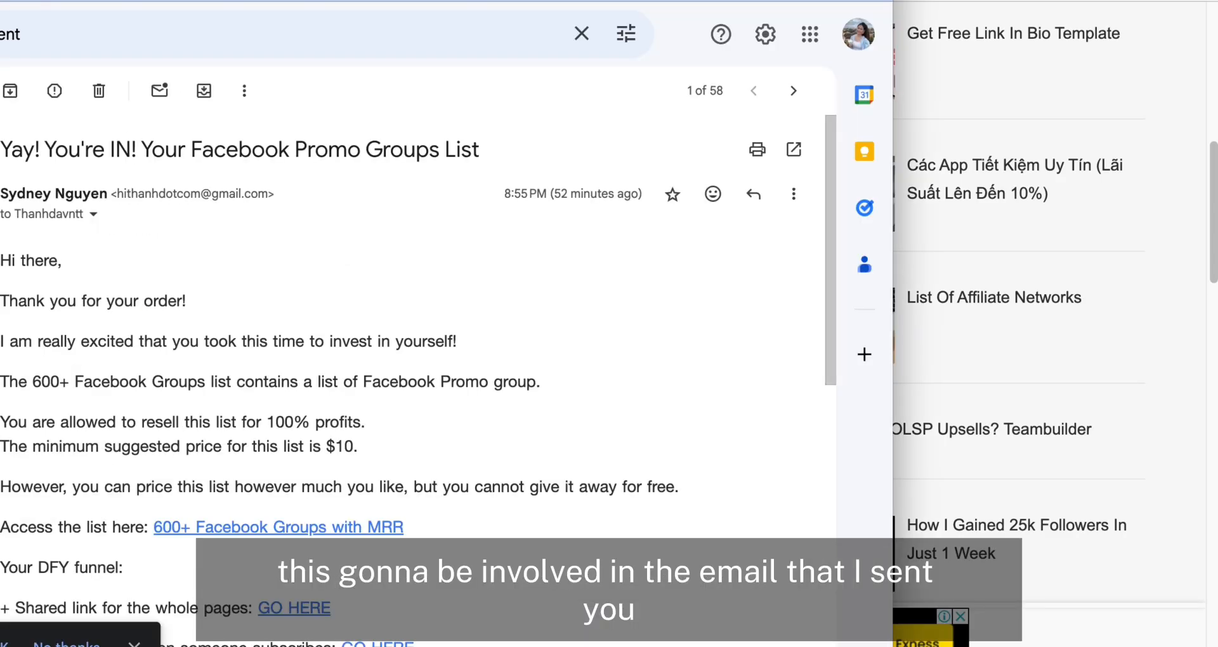
{"action": "scroll", "coordinate": [132, 250], "scroll_direction": "down", "scroll_amount": 1}
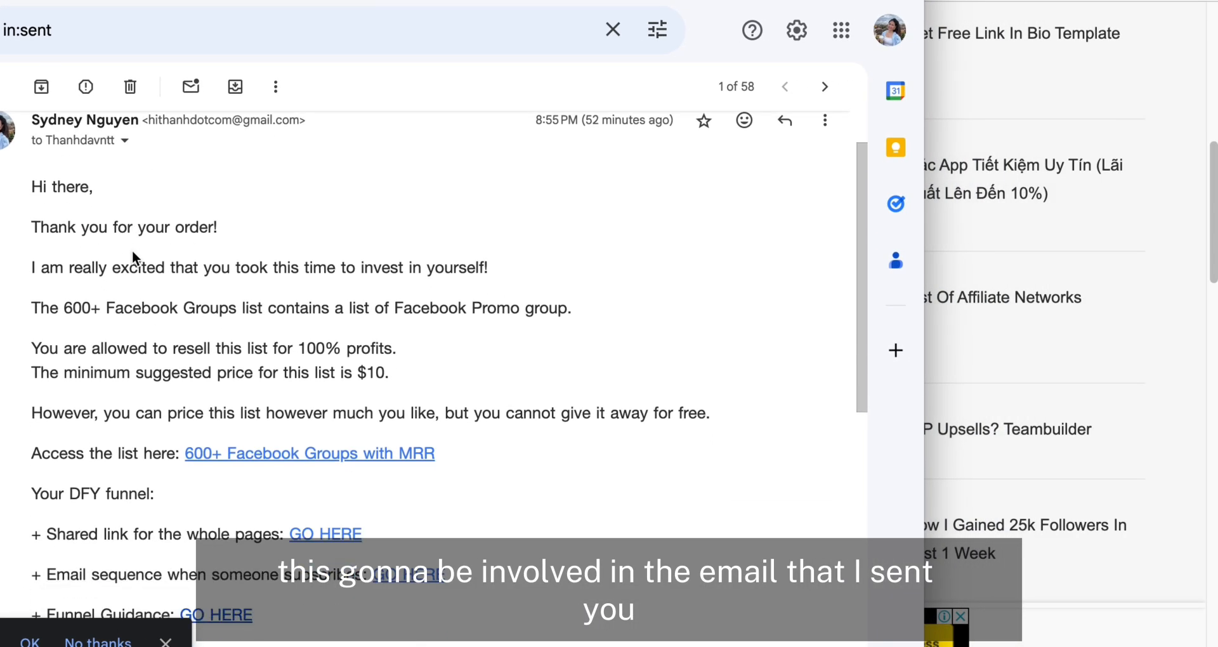
{"action": "scroll", "coordinate": [132, 252], "scroll_direction": "up", "scroll_amount": 1}
{"action": "scroll", "coordinate": [132, 252], "scroll_direction": "down", "scroll_amount": 1}
{"action": "scroll", "coordinate": [136, 383], "scroll_direction": "down", "scroll_amount": 2}
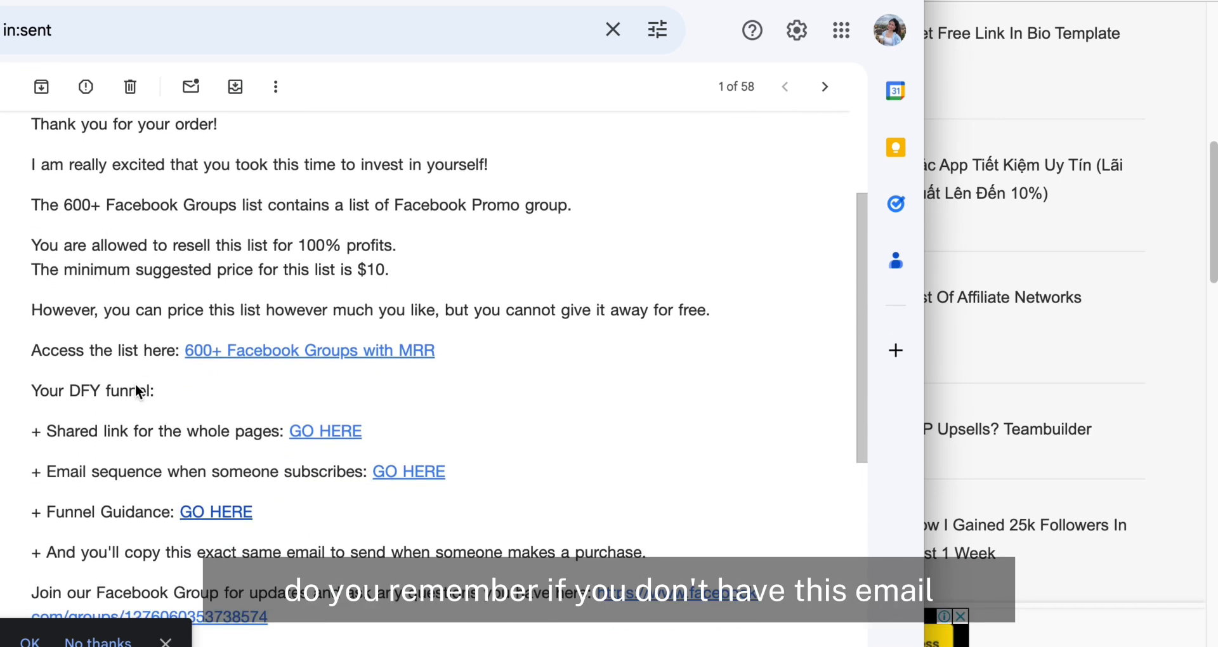
{"action": "scroll", "coordinate": [136, 387], "scroll_direction": "up", "scroll_amount": 2}
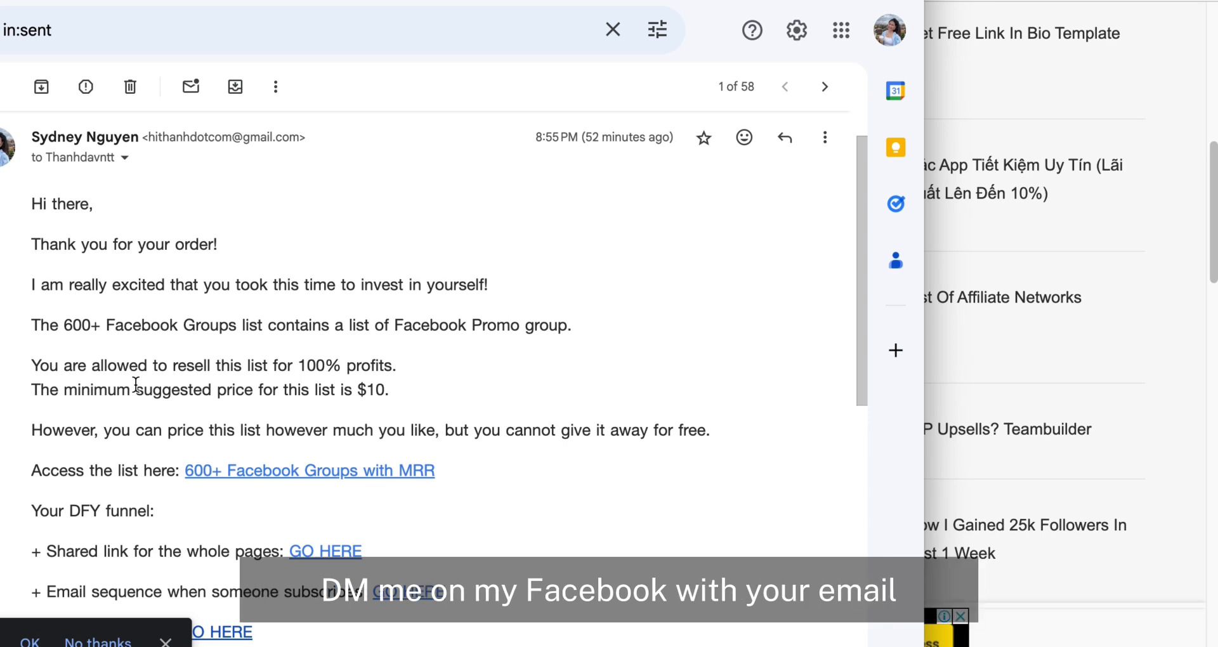
{"action": "scroll", "coordinate": [136, 386], "scroll_direction": "down", "scroll_amount": 3}
{"action": "scroll", "coordinate": [136, 386], "scroll_direction": "up", "scroll_amount": 2}
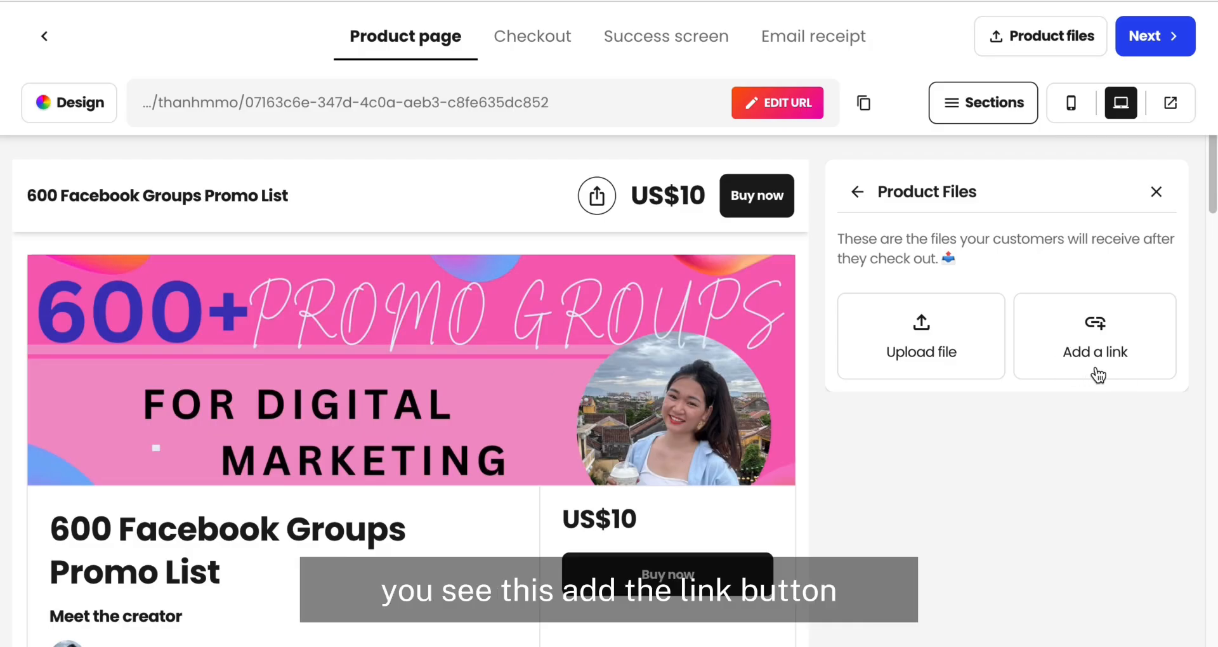
Step: Start a product link named "600+ Facebook Groups with MRR", copying the name from the order email
{"action": "left_click", "coordinate": [1096, 371]}
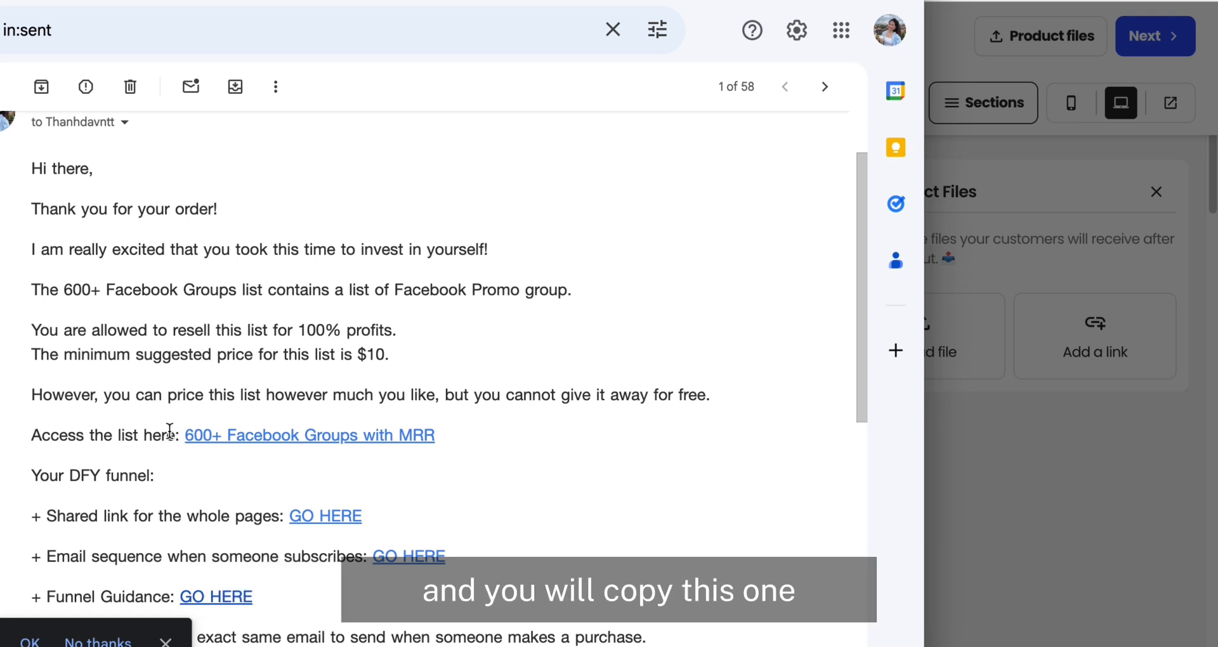
{"action": "left_click_drag", "start_coordinate": [183, 435], "coordinate": [440, 440]}
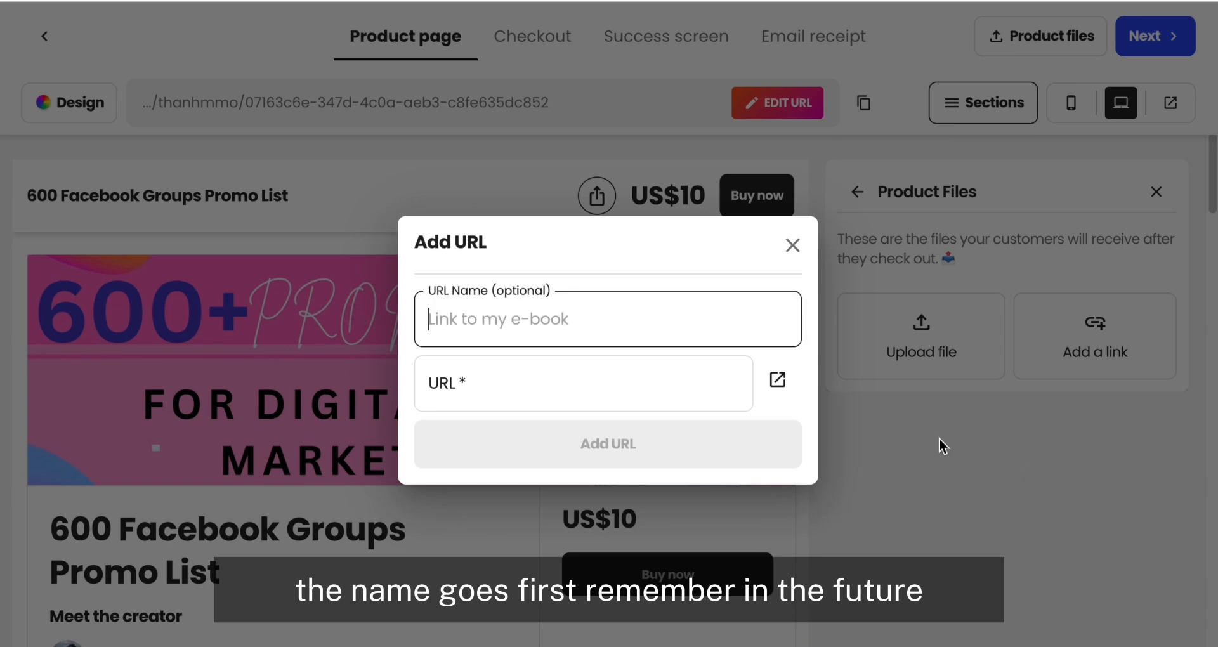
{"action": "type", "text": "600+ Facebook Groups with MRR"}
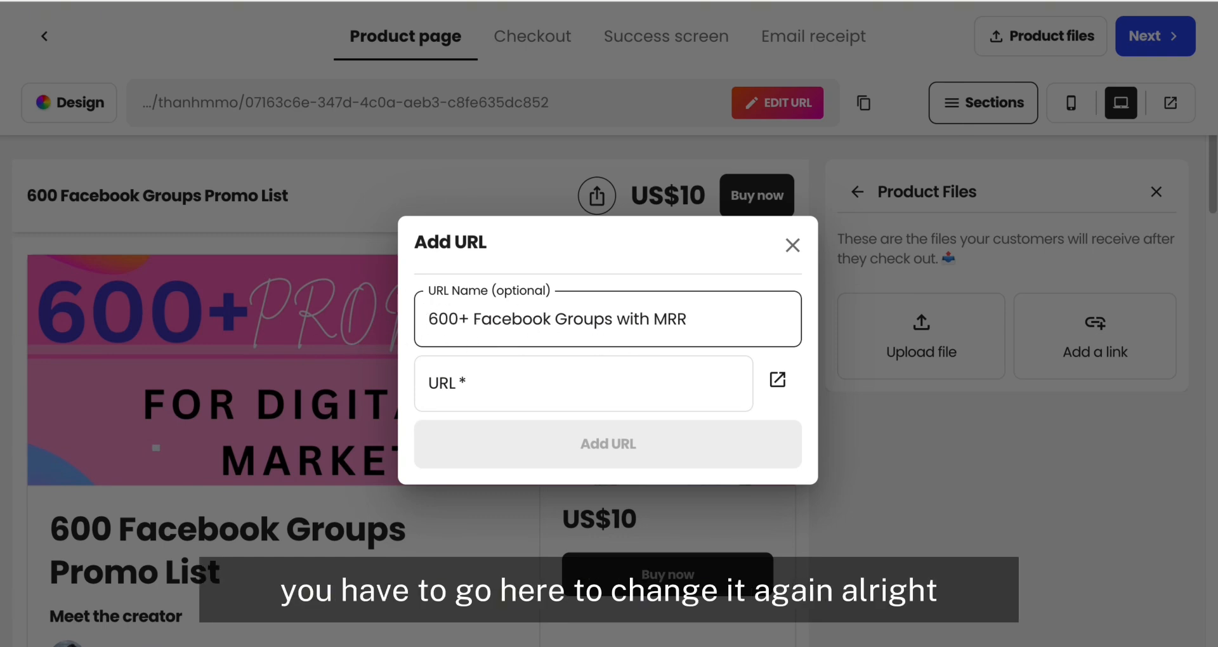
Step: Copy the address of the email's 600+ Facebook Groups link into the URL field and add the product link
{"action": "left_click", "coordinate": [3, 363]}
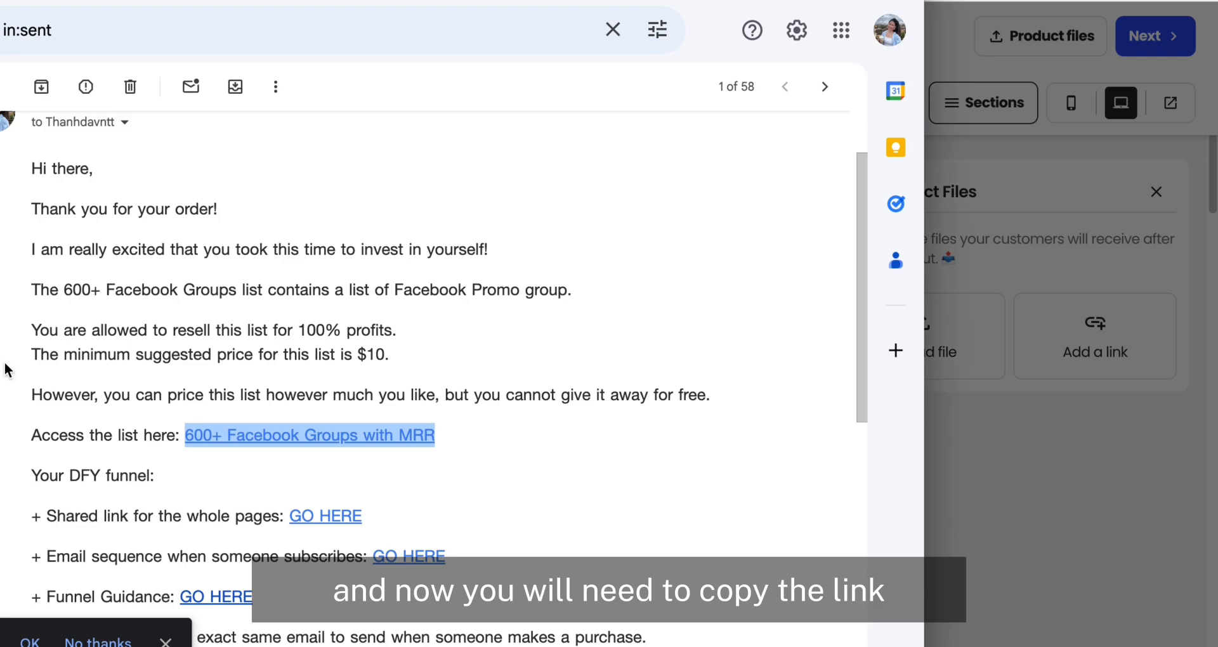
{"action": "right_click", "coordinate": [348, 442]}
{"action": "left_click", "coordinate": [419, 490]}
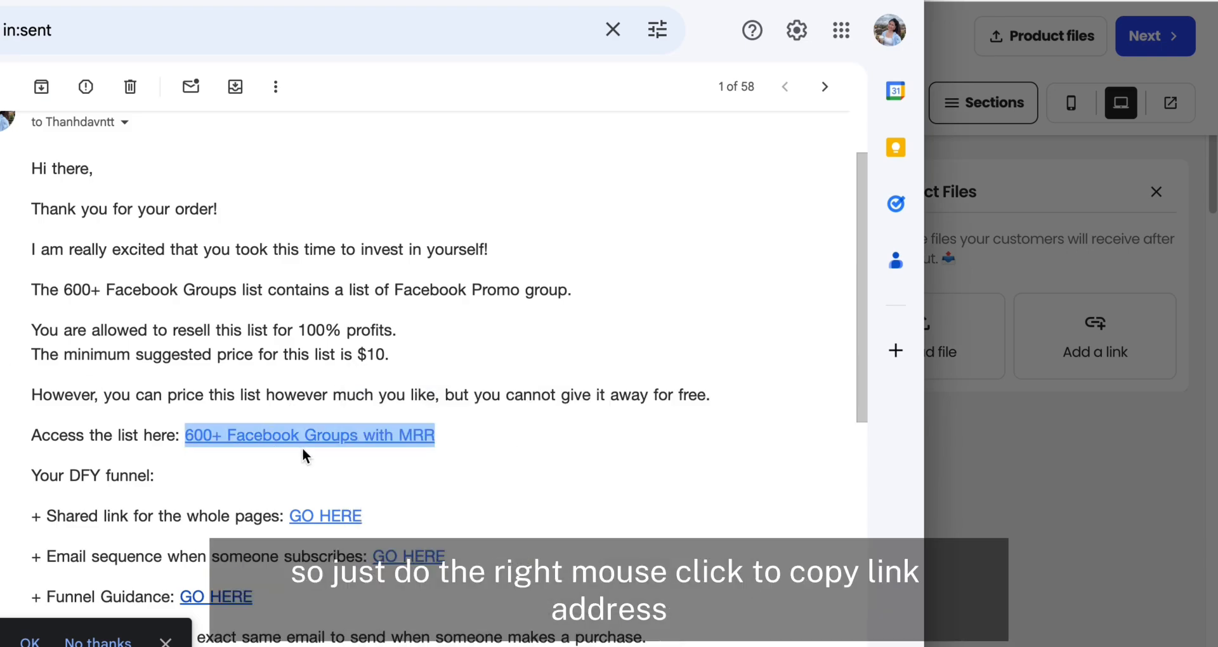
{"action": "right_click", "coordinate": [392, 436]}
{"action": "left_click", "coordinate": [438, 489]}
{"action": "left_click", "coordinate": [1083, 441]}
{"action": "left_click", "coordinate": [614, 373]}
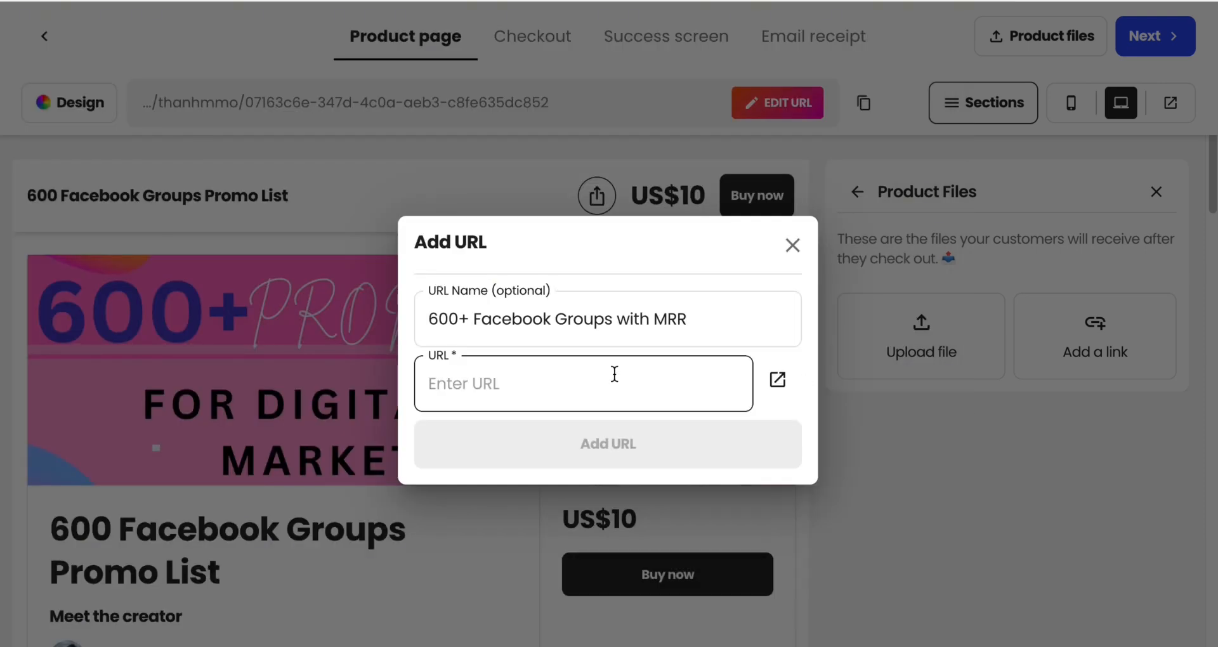
{"action": "key", "text": "ctrl+v"}
{"action": "left_click", "coordinate": [607, 462]}
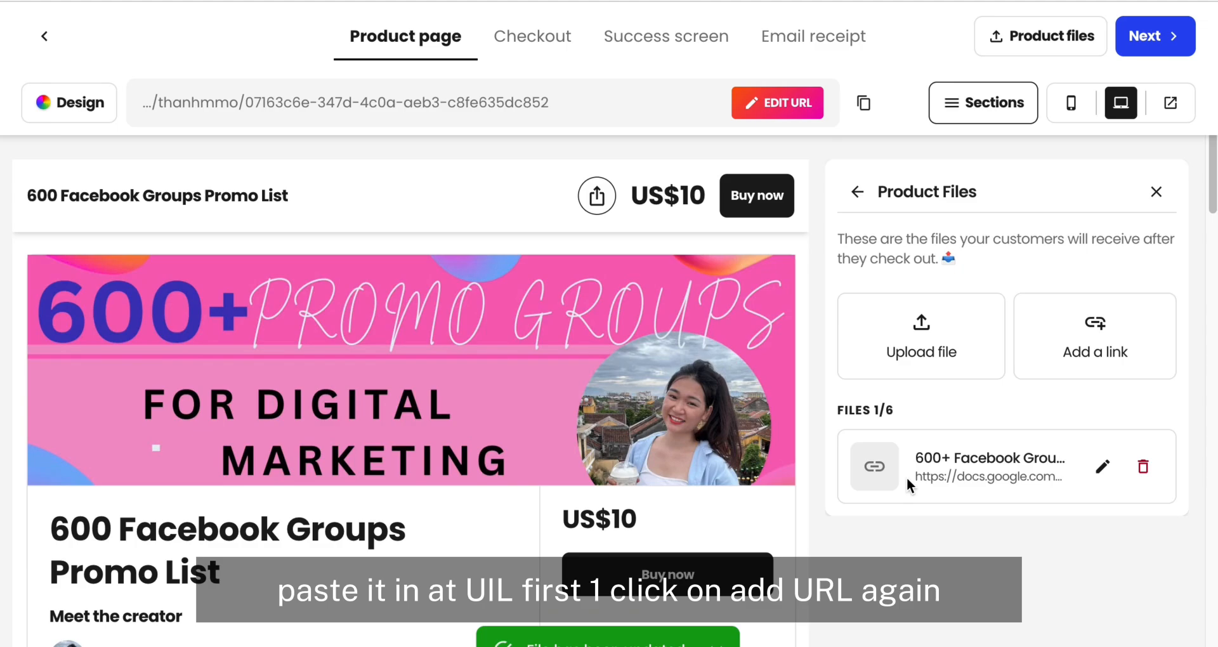
Step: Start a second product link and name it "Your DFY funnel" with the text copied from the order email
{"action": "left_click", "coordinate": [1114, 339]}
{"action": "left_click", "coordinate": [2, 370]}
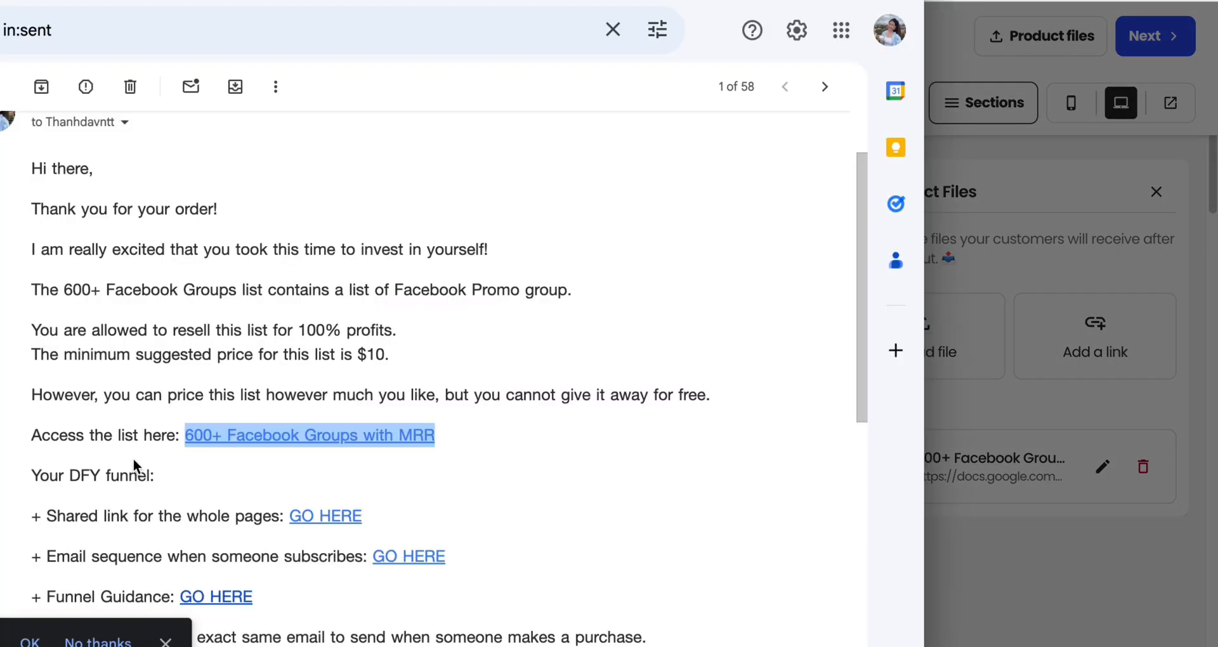
{"action": "scroll", "coordinate": [136, 463], "scroll_direction": "down", "scroll_amount": 2}
{"action": "left_click_drag", "start_coordinate": [30, 359], "coordinate": [151, 362]}
{"action": "key", "text": "ctrl+c"}
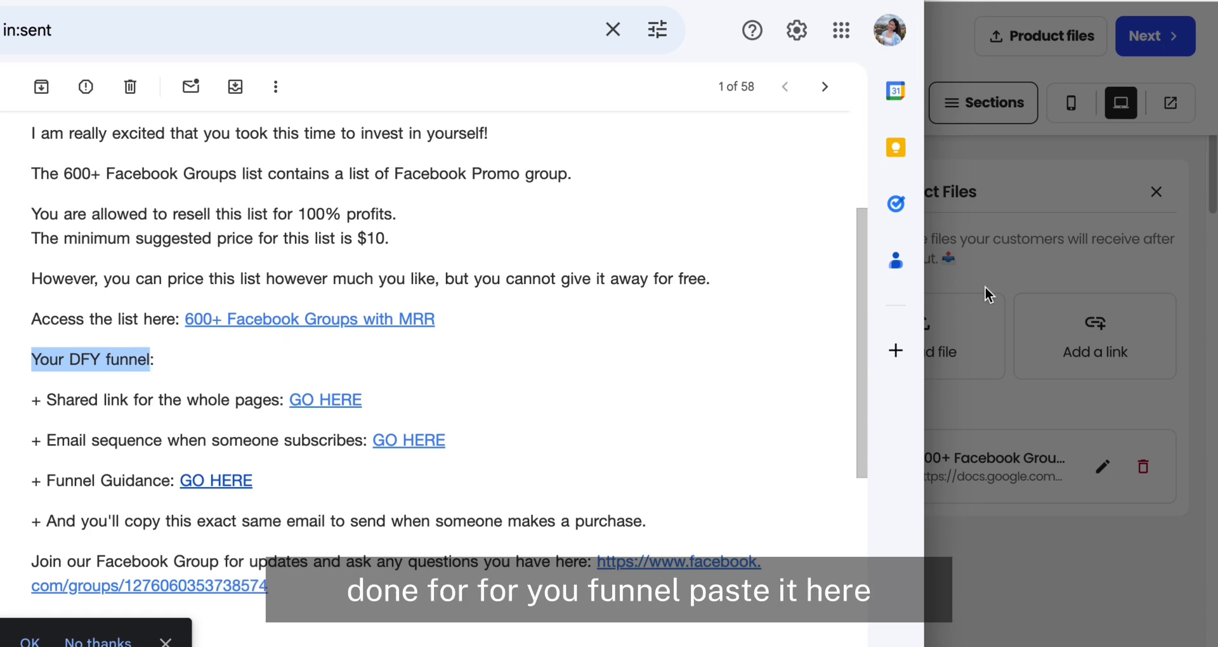
{"action": "left_click", "coordinate": [989, 294]}
{"action": "key", "text": "ctrl+v"}
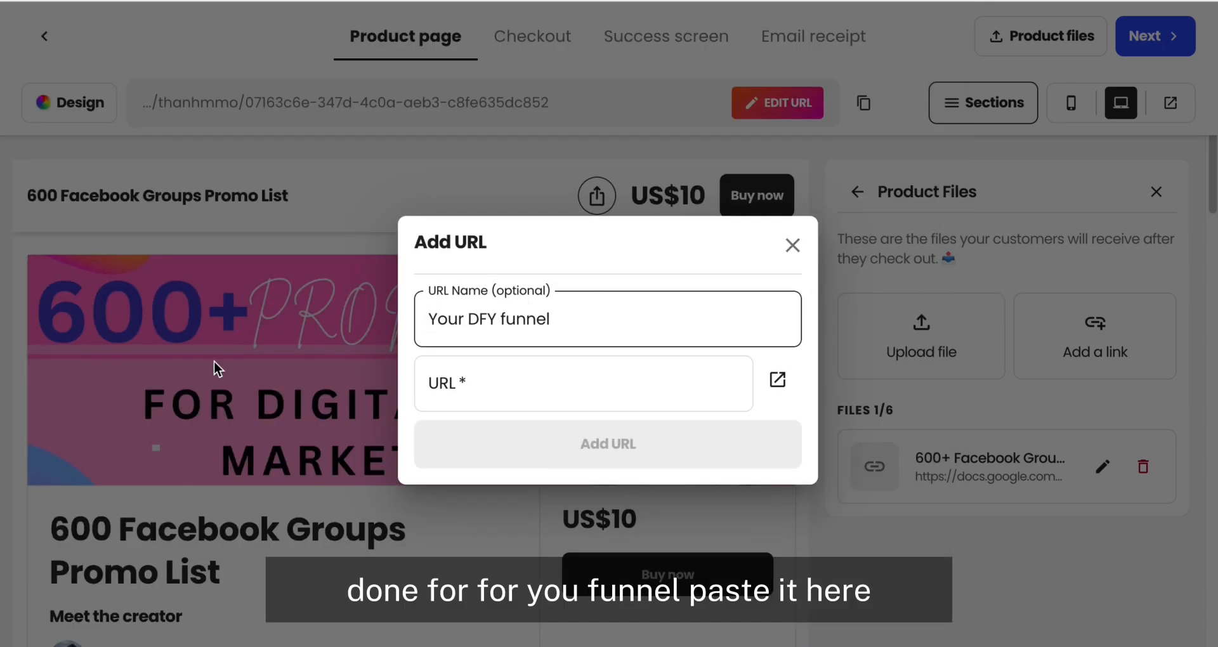
Step: Fill the second link's URL with the address of the email's shared link for the whole pages
{"action": "left_click", "coordinate": [3, 393]}
{"action": "scroll", "coordinate": [303, 398], "scroll_direction": "down", "scroll_amount": 1}
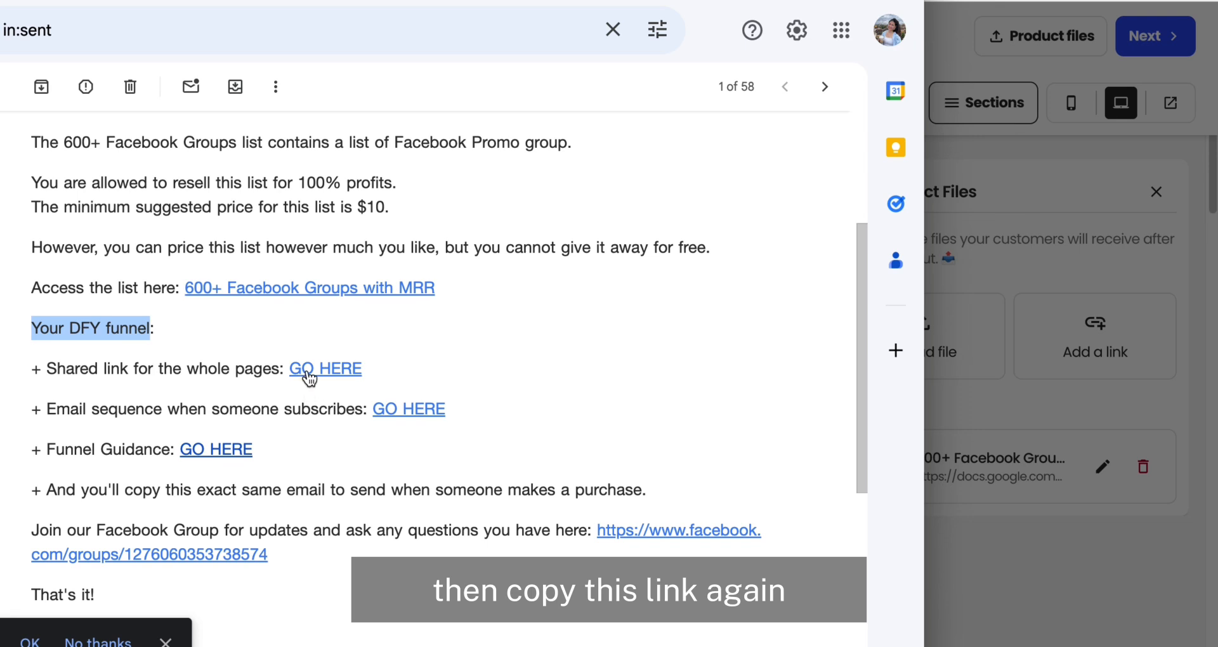
{"action": "right_click", "coordinate": [309, 379]}
{"action": "left_click", "coordinate": [409, 498]}
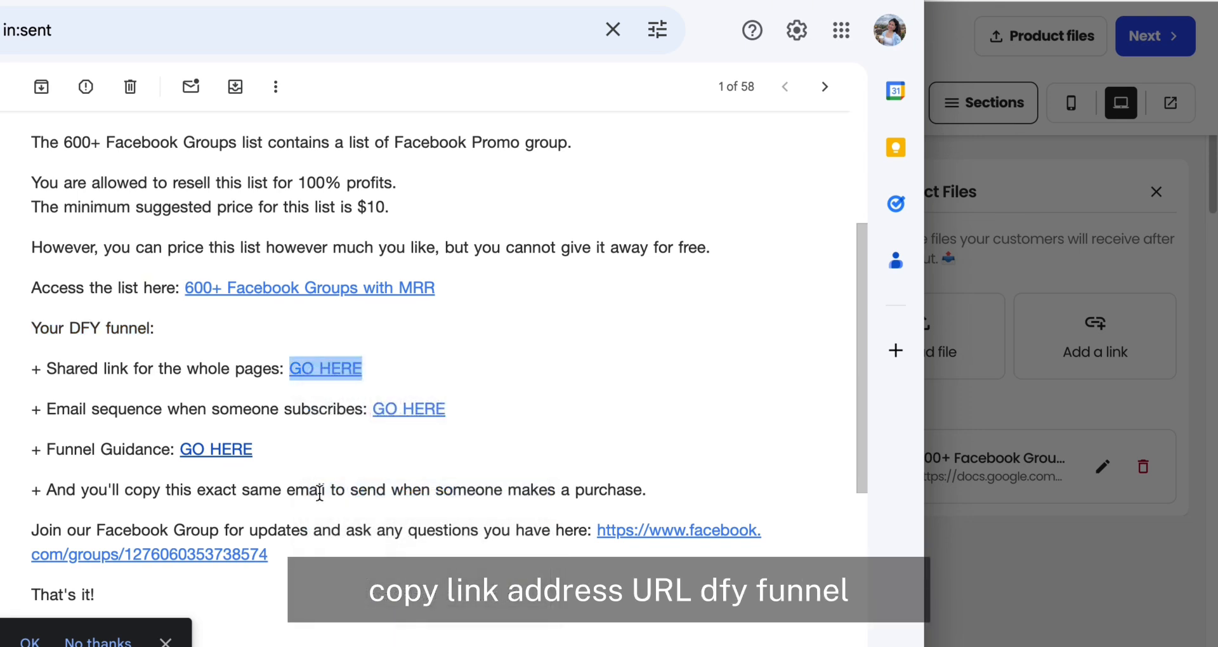
{"action": "left_click", "coordinate": [1095, 416]}
{"action": "left_click", "coordinate": [598, 394]}
{"action": "key", "text": "ctrl+v"}
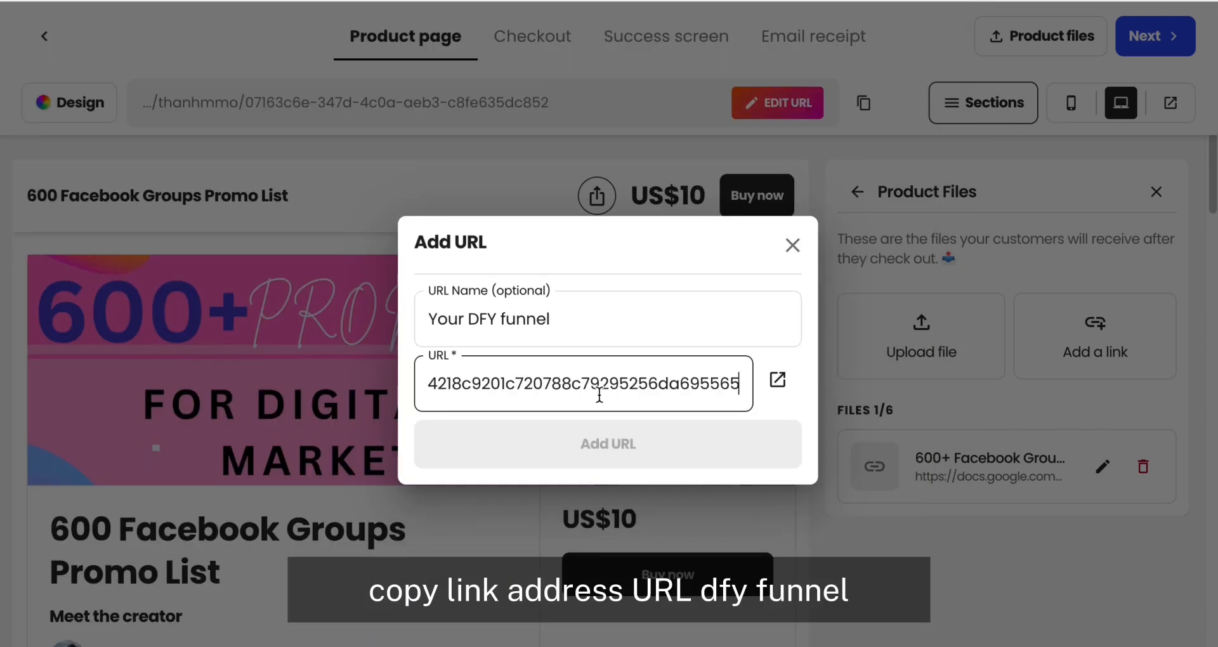
Step: Extend the link name to "Your DFY funnel template with systemeio" and add it to the product files
{"action": "left_click", "coordinate": [581, 317]}
{"action": "type", "text": "template with systemeio"}
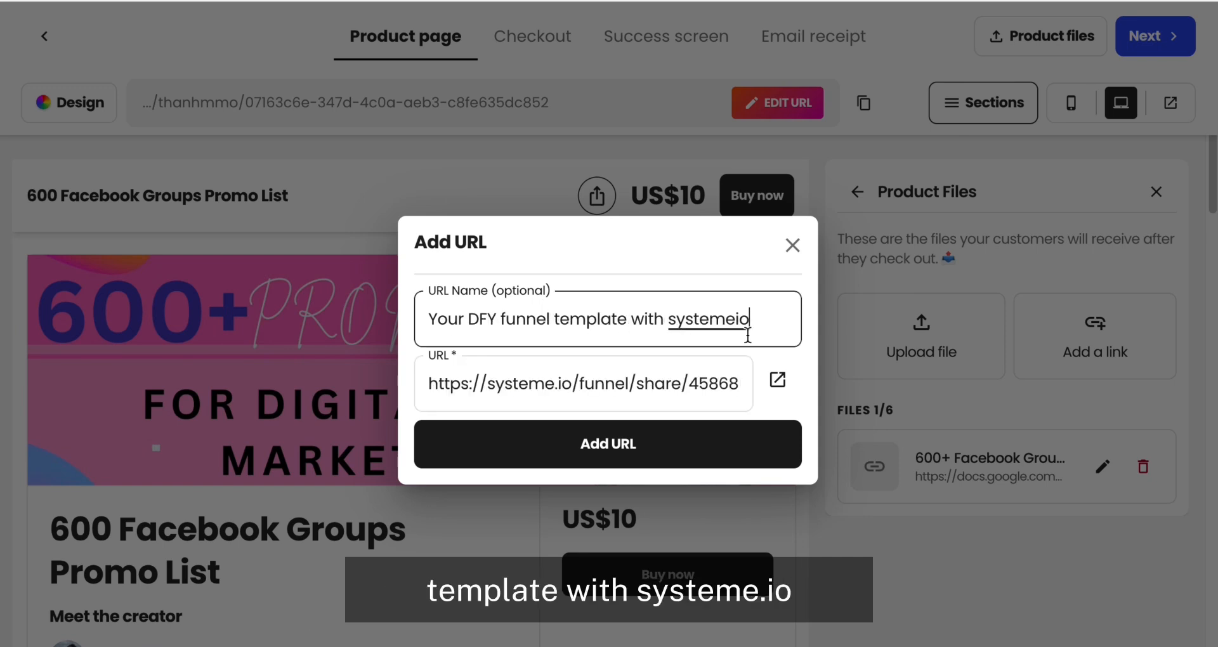
{"action": "left_click", "coordinate": [566, 443]}
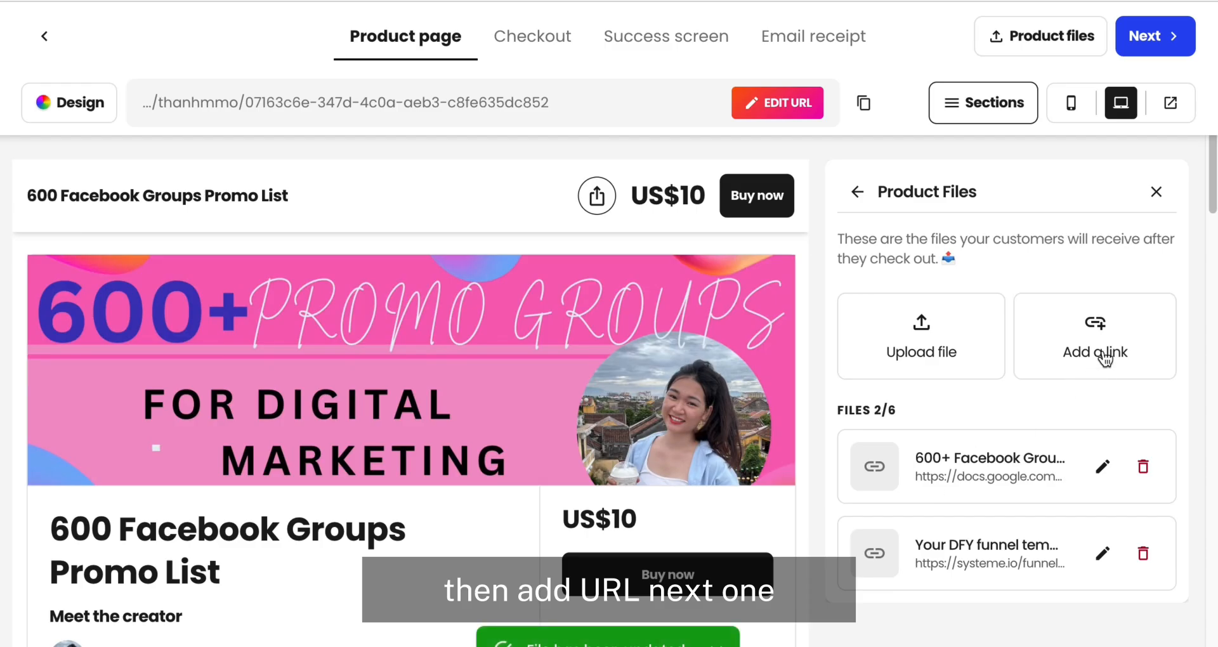
Step: Start a third product link named "Email sequence template with Systemeio", taking "Email sequence" from the order email
{"action": "left_click", "coordinate": [1105, 358]}
{"action": "key", "text": "alt+Tab"}
{"action": "scroll", "coordinate": [199, 477], "scroll_direction": "down", "scroll_amount": 3}
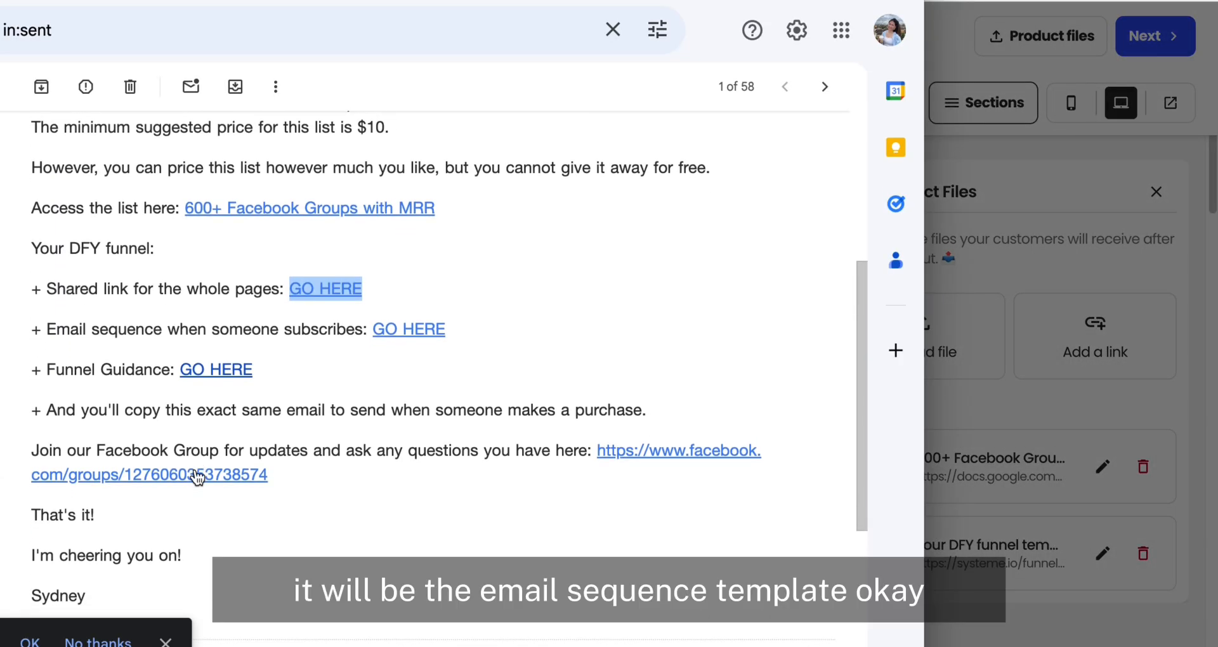
{"action": "left_click_drag", "start_coordinate": [47, 329], "coordinate": [161, 329]}
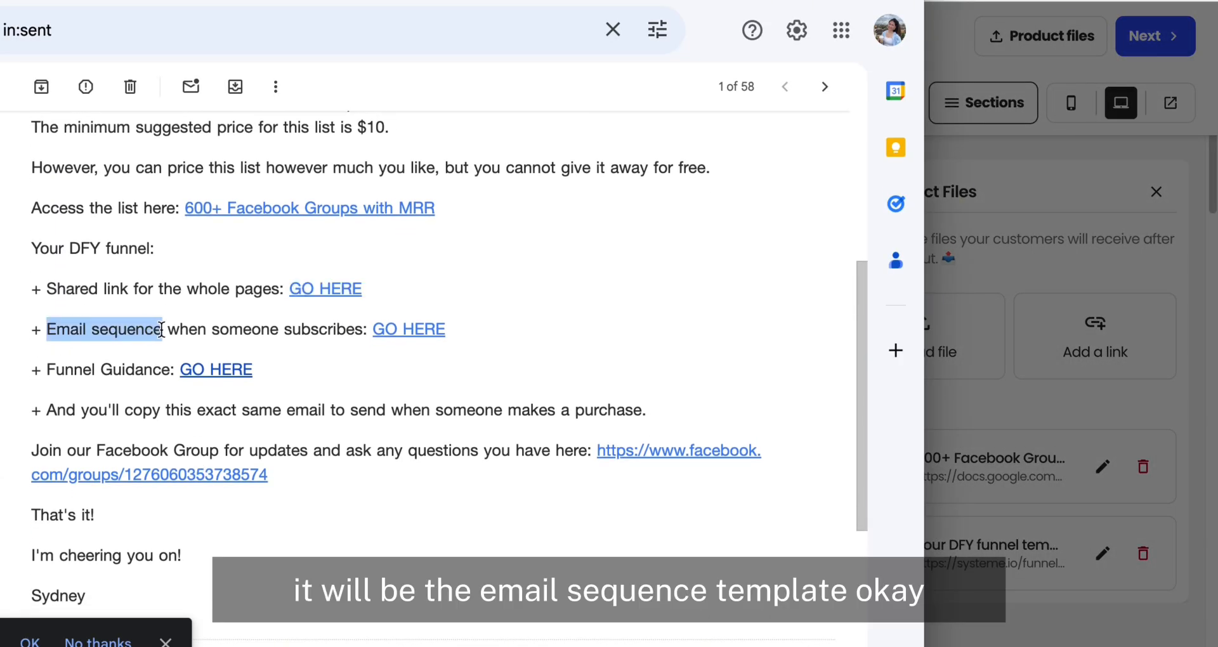
{"action": "key", "text": "ctrl+c"}
{"action": "key", "text": "alt+Tab"}
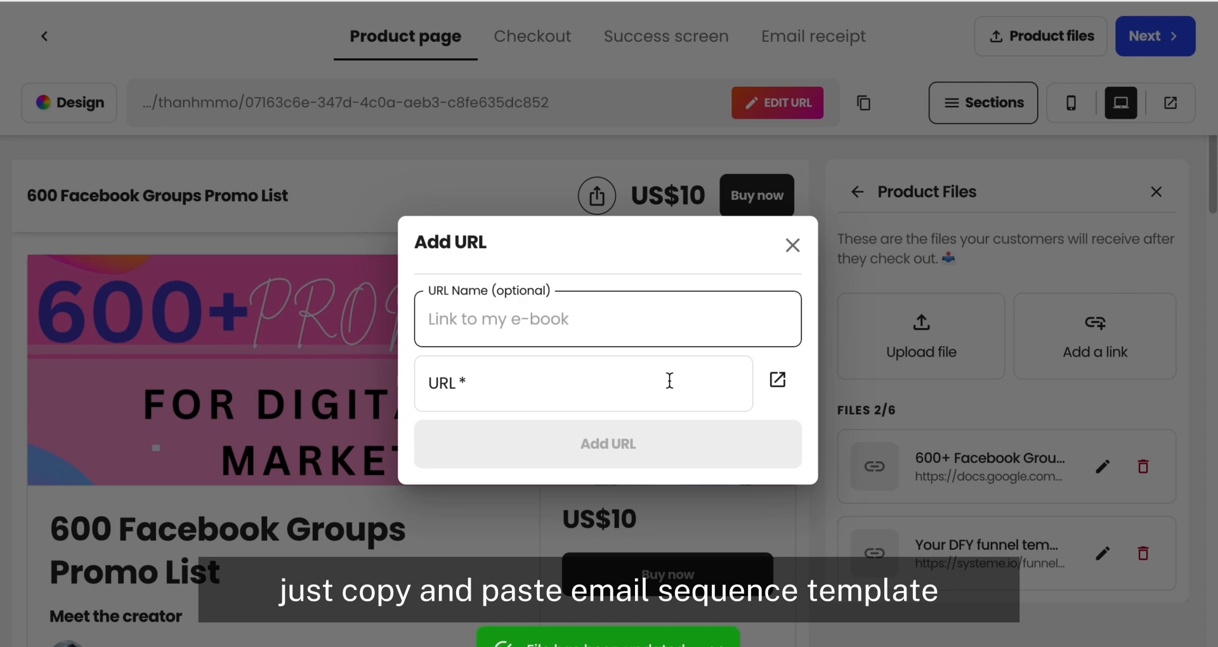
{"action": "key", "text": "ctrl+v"}
{"action": "type", "text": "template "}
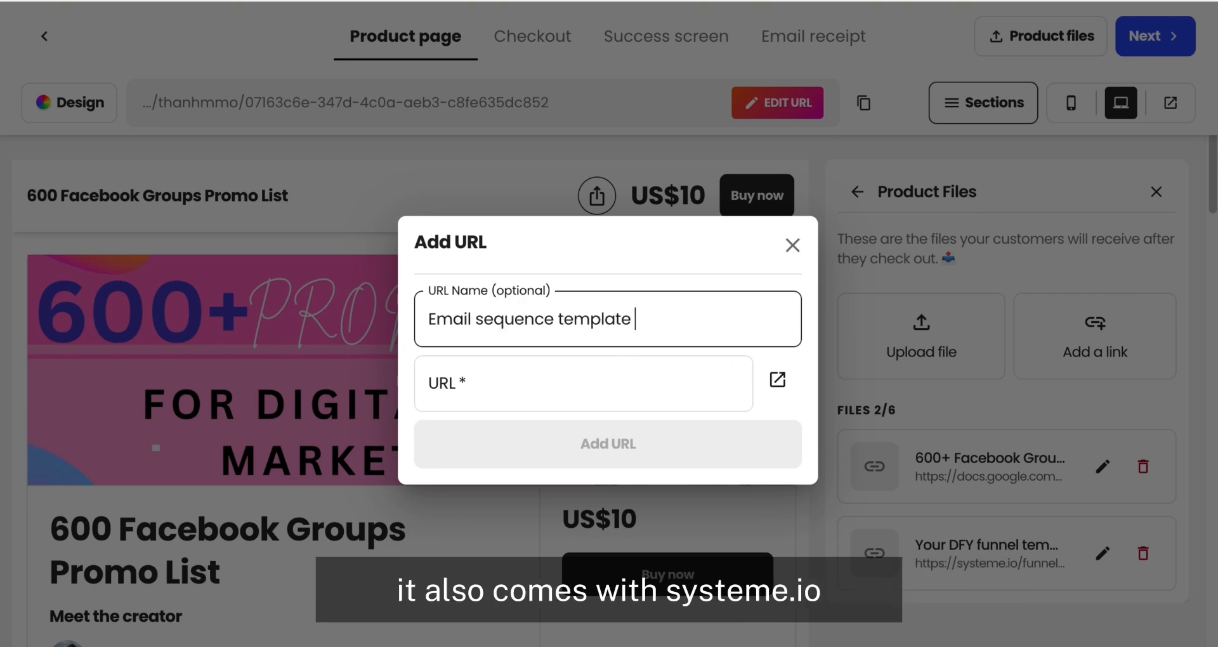
{"action": "type", "text": "with Systemeio"}
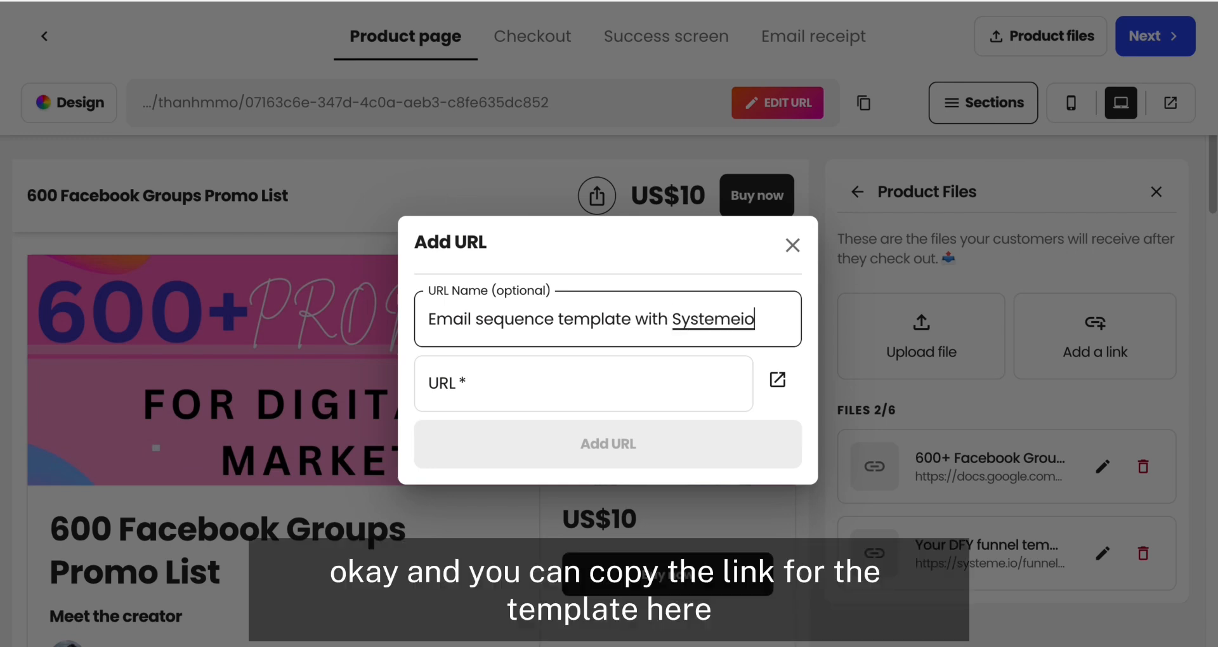
Step: Fill the third link's URL with the address of the order email's email sequence link and add it to the product files
{"action": "key", "text": "super+Tab"}
{"action": "right_click", "coordinate": [421, 330]}
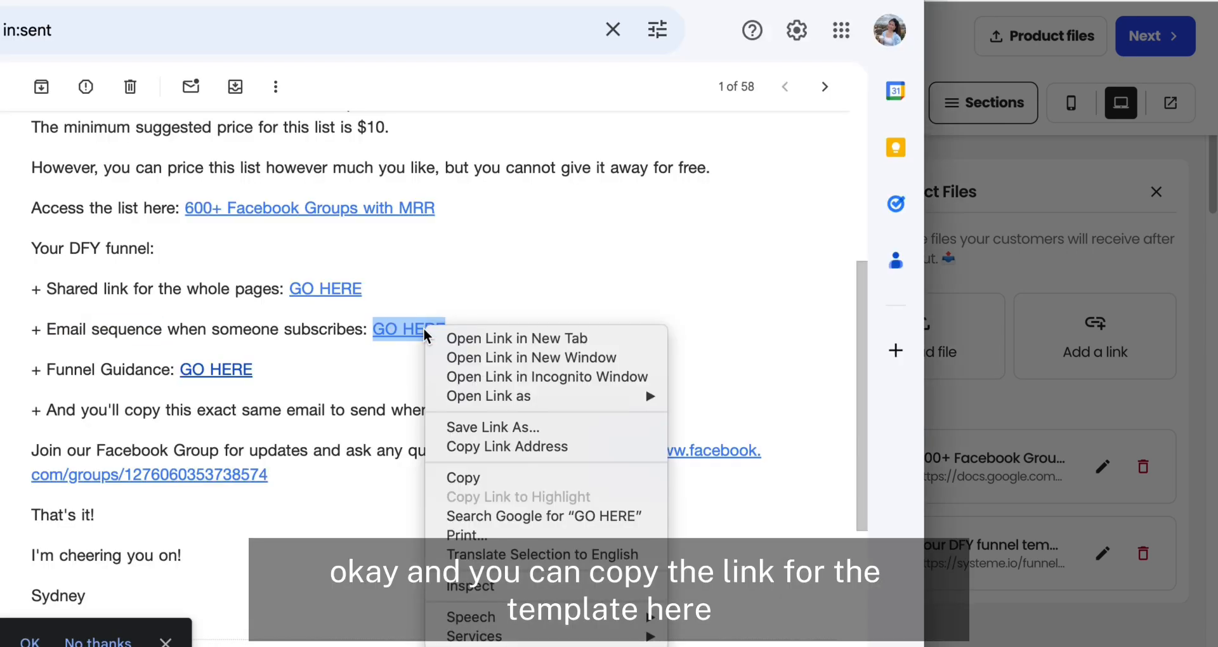
{"action": "left_click", "coordinate": [527, 447]}
{"action": "left_click", "coordinate": [1041, 383]}
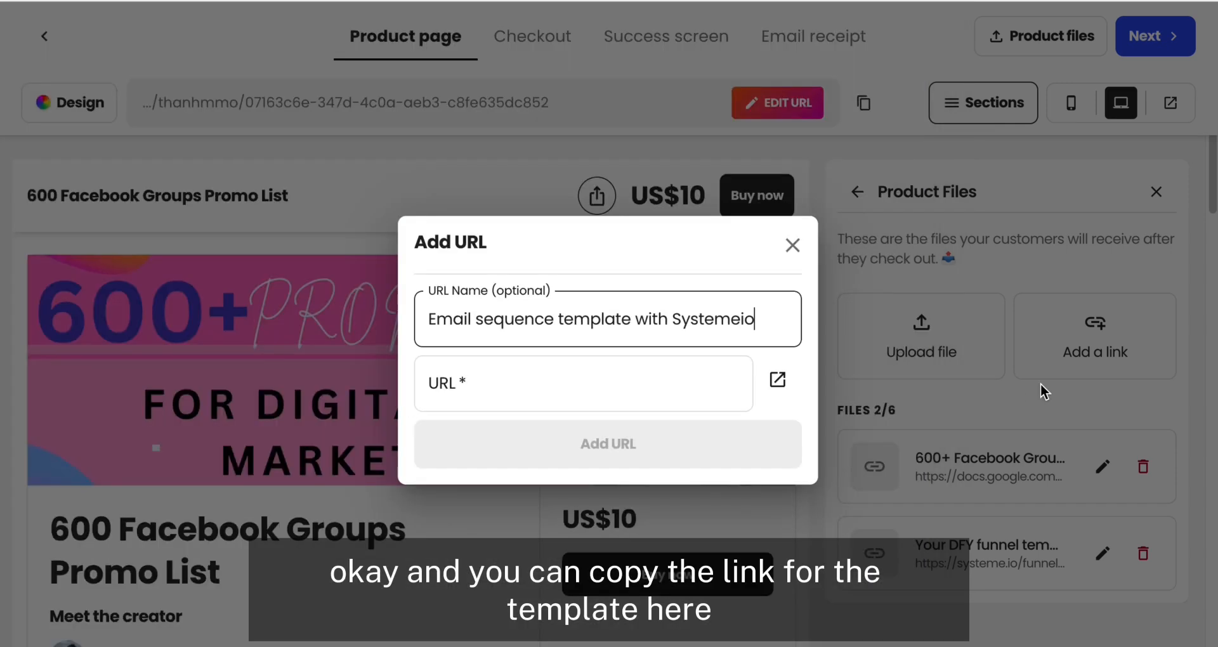
{"action": "left_click", "coordinate": [562, 386]}
{"action": "key", "text": "ctrl+v"}
{"action": "left_click", "coordinate": [707, 438]}
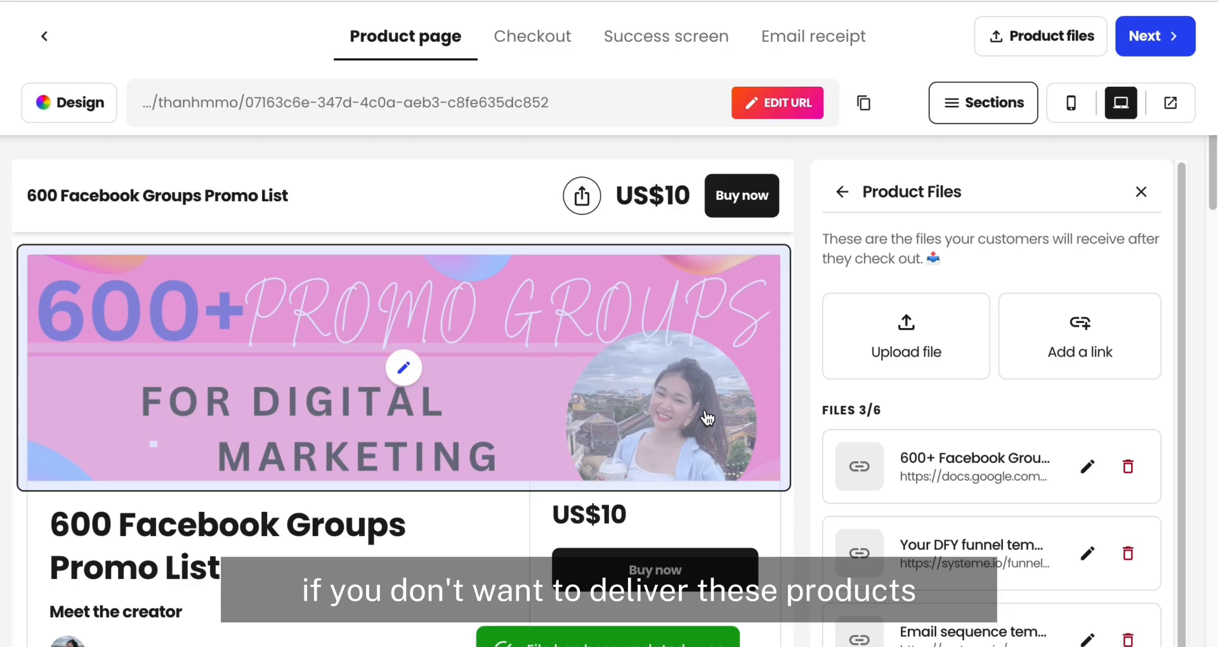
Step: Add a fourth product link named "Funnel Guidance" with the address of the order email's funnel guidance link
{"action": "scroll", "coordinate": [860, 415], "scroll_direction": "down", "scroll_amount": 1}
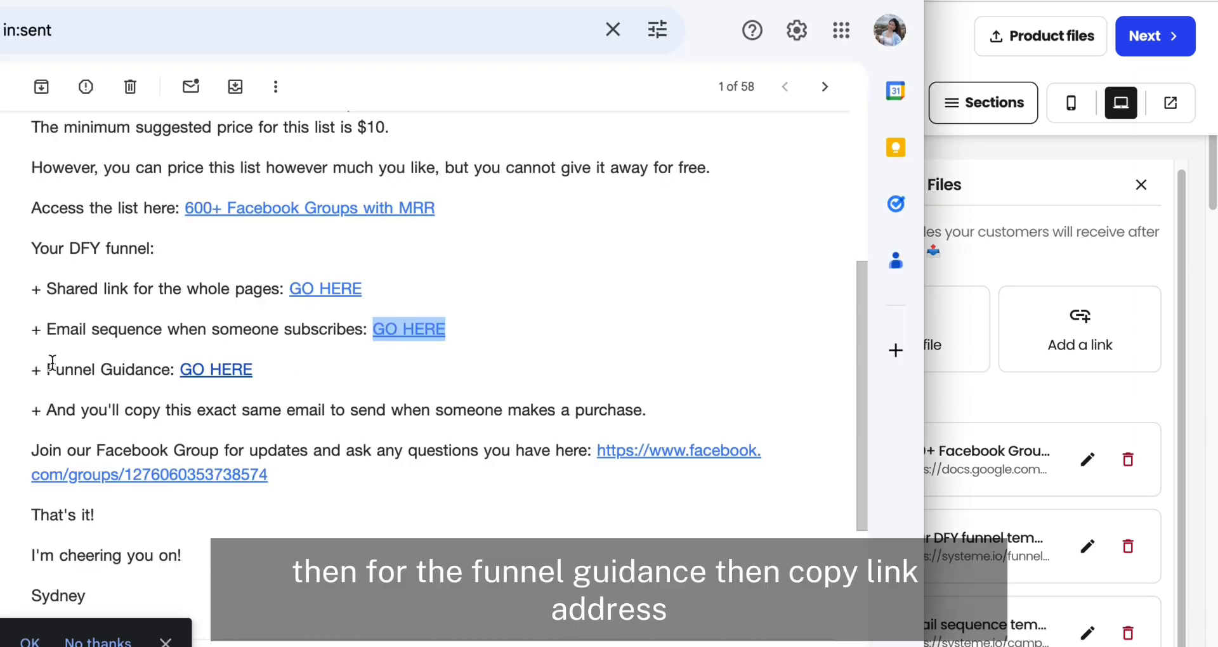
{"action": "left_click_drag", "start_coordinate": [46, 369], "coordinate": [174, 370]}
{"action": "right_click", "coordinate": [213, 369]}
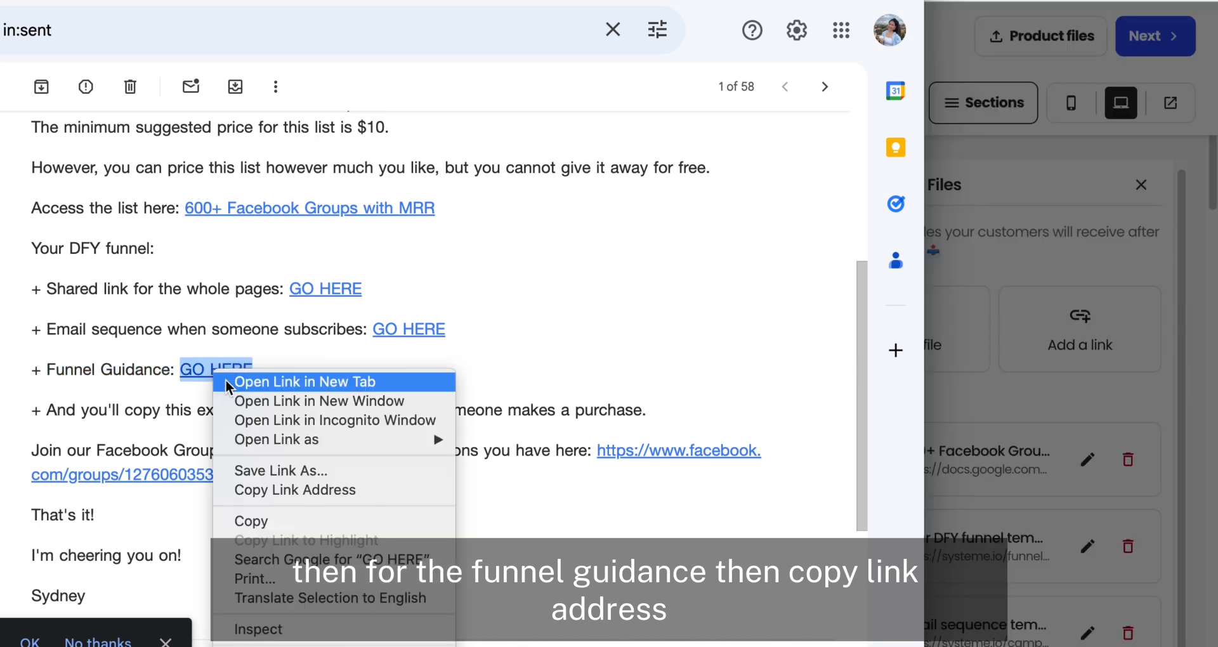
{"action": "left_click", "coordinate": [307, 494]}
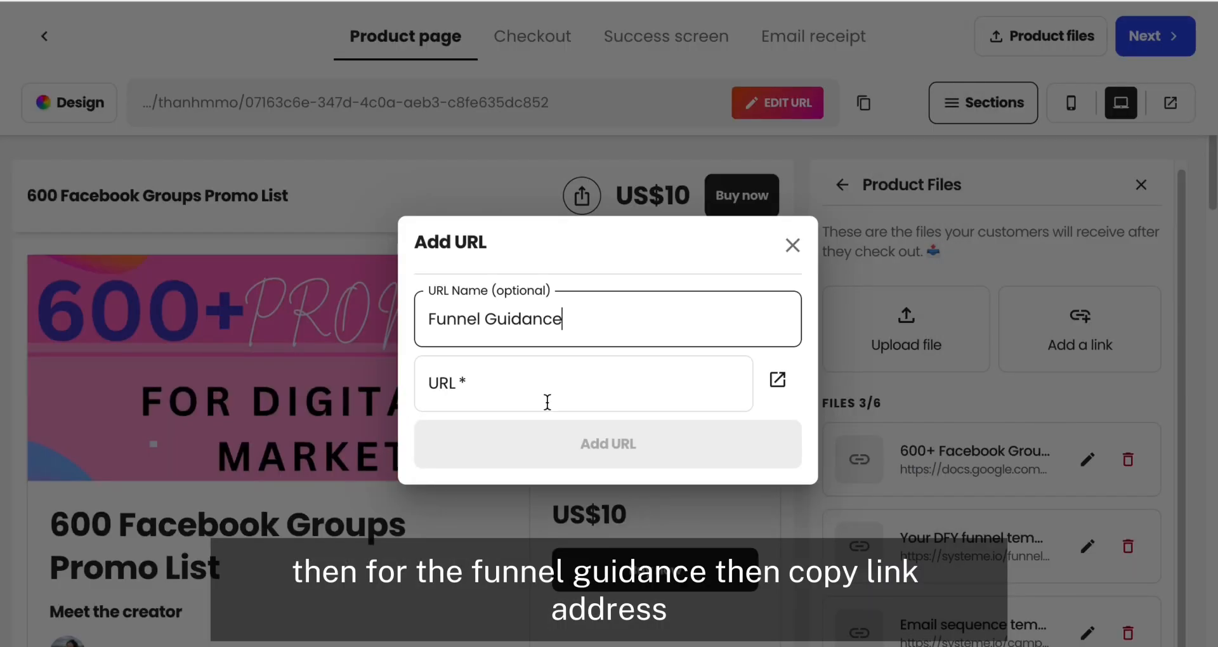
{"action": "left_click", "coordinate": [508, 374]}
{"action": "key", "text": "ctrl+v"}
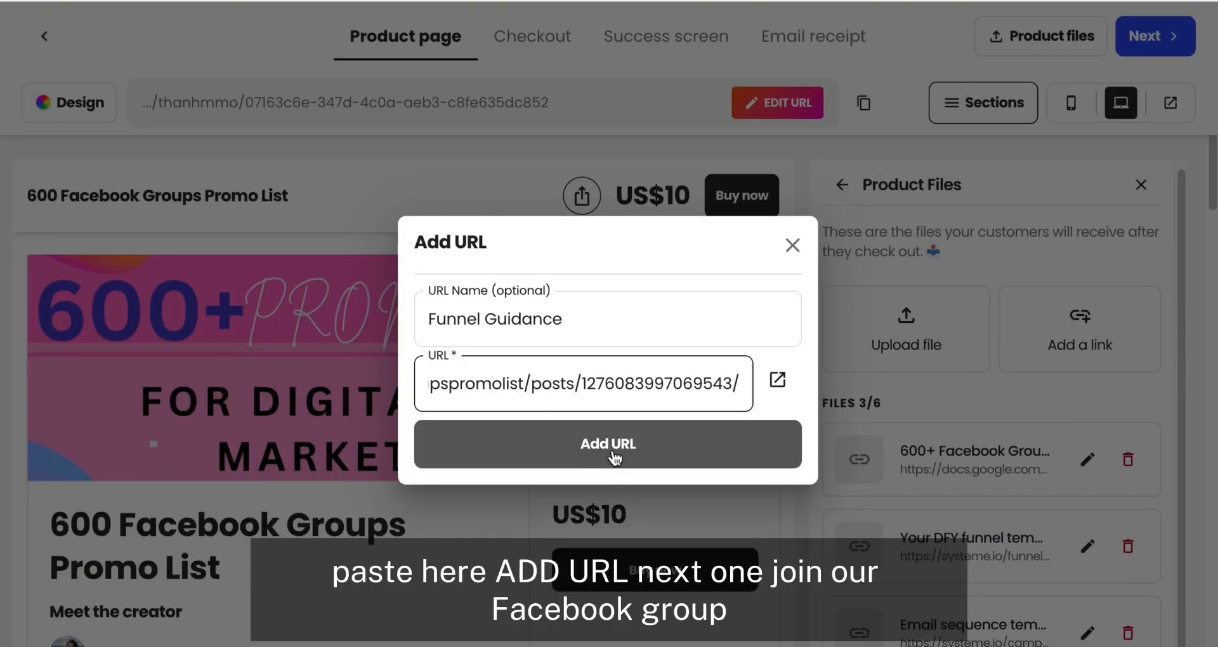
{"action": "left_click", "coordinate": [622, 458]}
Step: Start a fifth product link and name it "Join our Facebook Group" with the text copied from the order email
{"action": "key", "text": "super+Tab"}
{"action": "scroll", "coordinate": [214, 521], "scroll_direction": "down", "scroll_amount": 1}
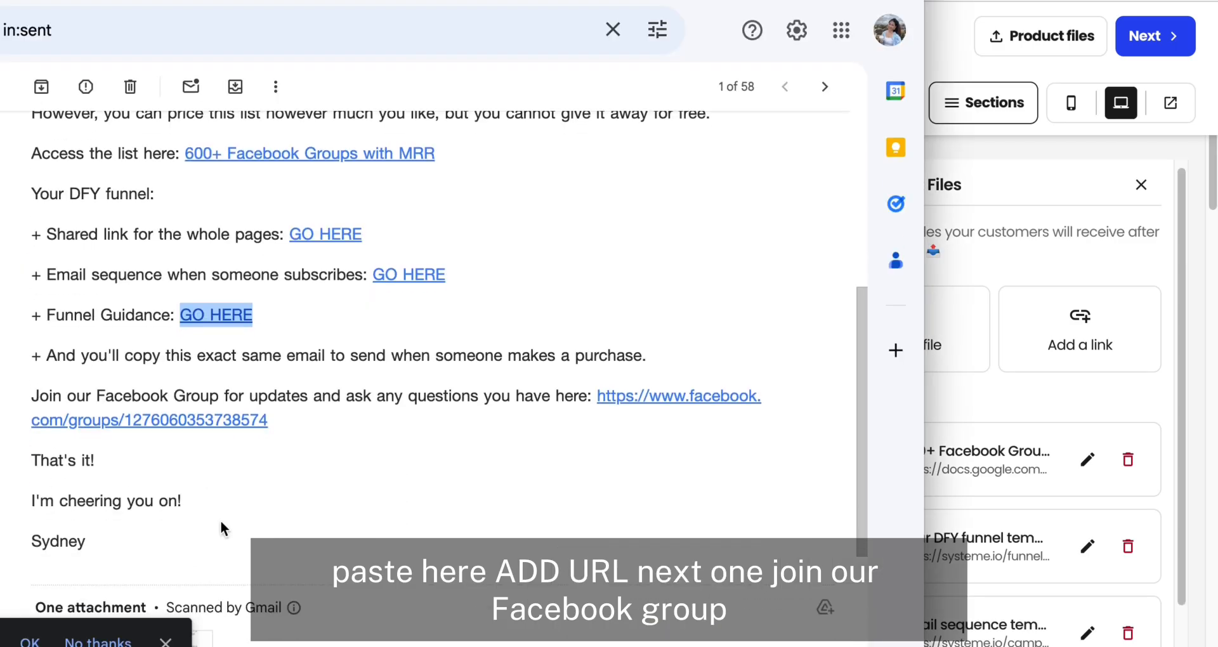
{"action": "left_click", "coordinate": [40, 389]}
{"action": "left_click_drag", "start_coordinate": [40, 389], "coordinate": [218, 395]}
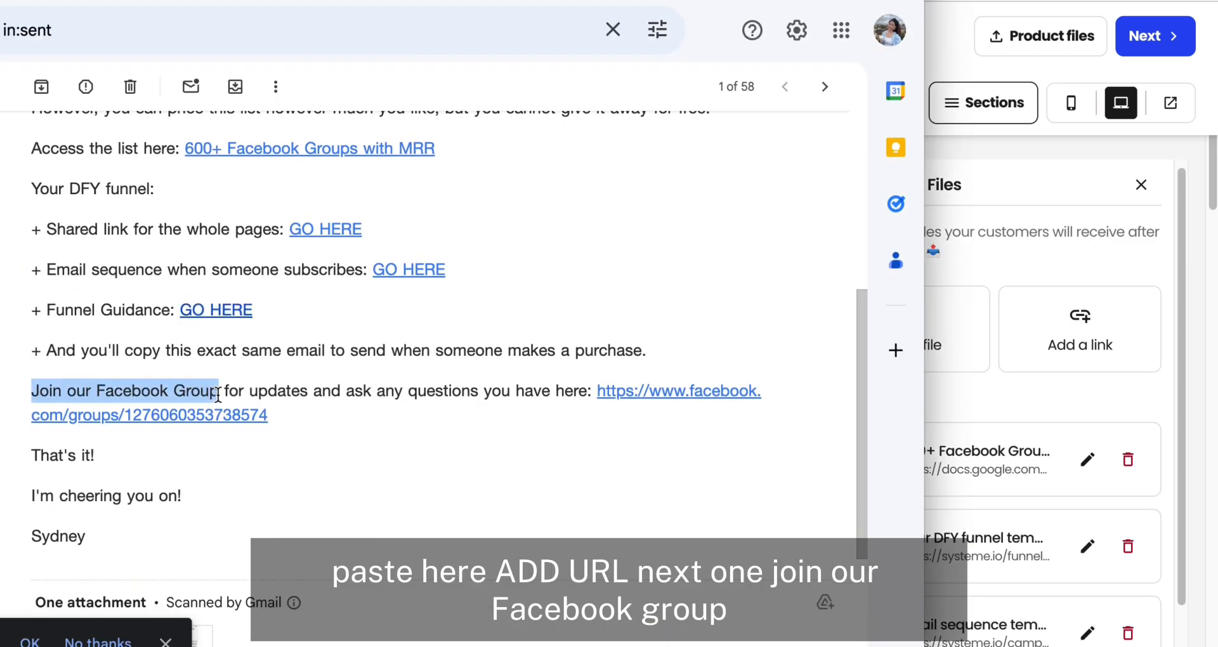
{"action": "right_click", "coordinate": [176, 390]}
{"action": "left_click", "coordinate": [210, 430]}
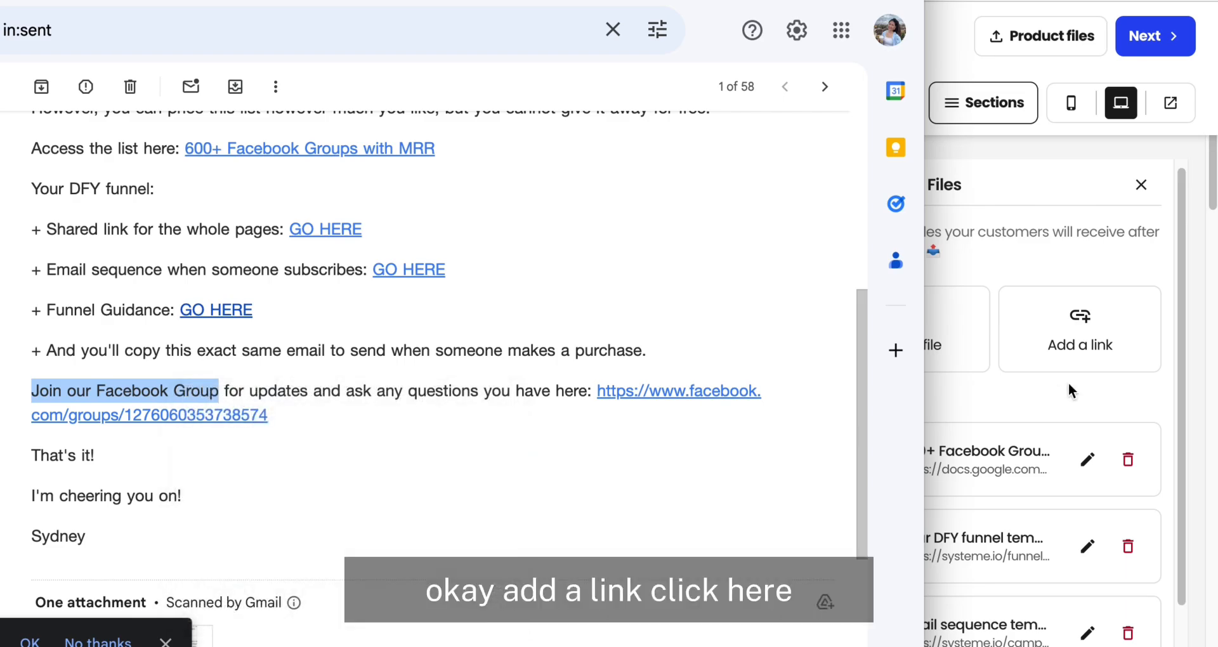
{"action": "left_click", "coordinate": [1068, 390]}
{"action": "left_click", "coordinate": [1100, 345]}
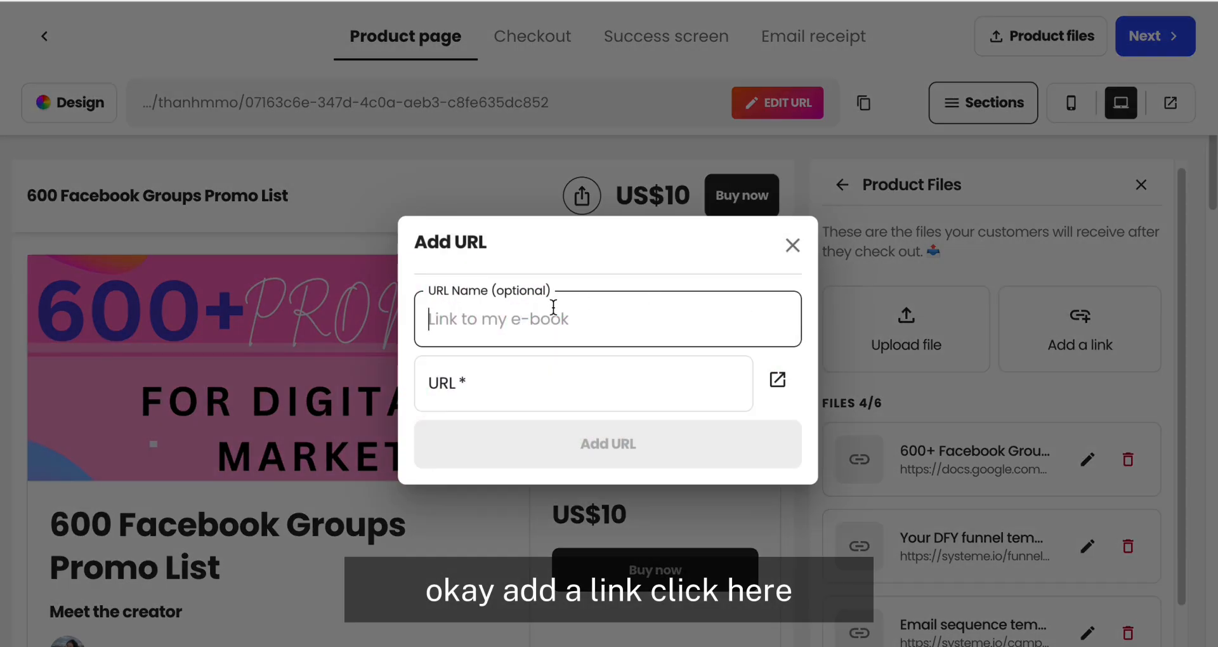
{"action": "key", "text": "ctrl+v"}
Step: Fill the fifth link's URL with the Facebook group address from the order email, add it, and review the product files
{"action": "key", "text": "alt+Tab"}
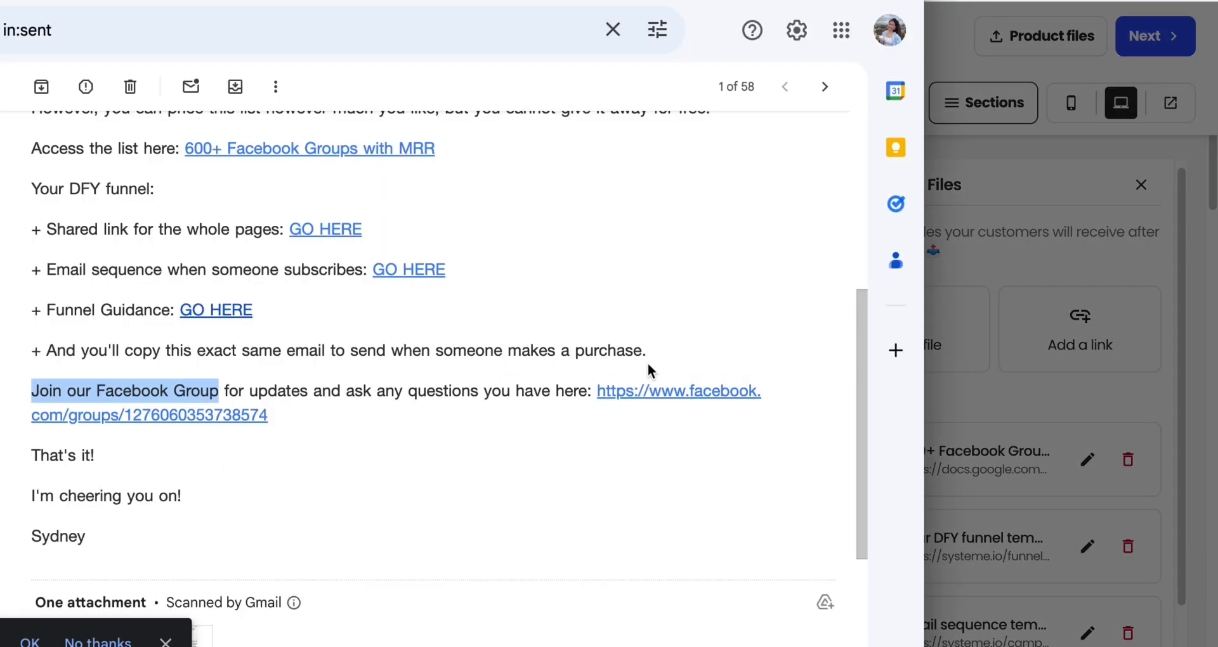
{"action": "left_click", "coordinate": [594, 389]}
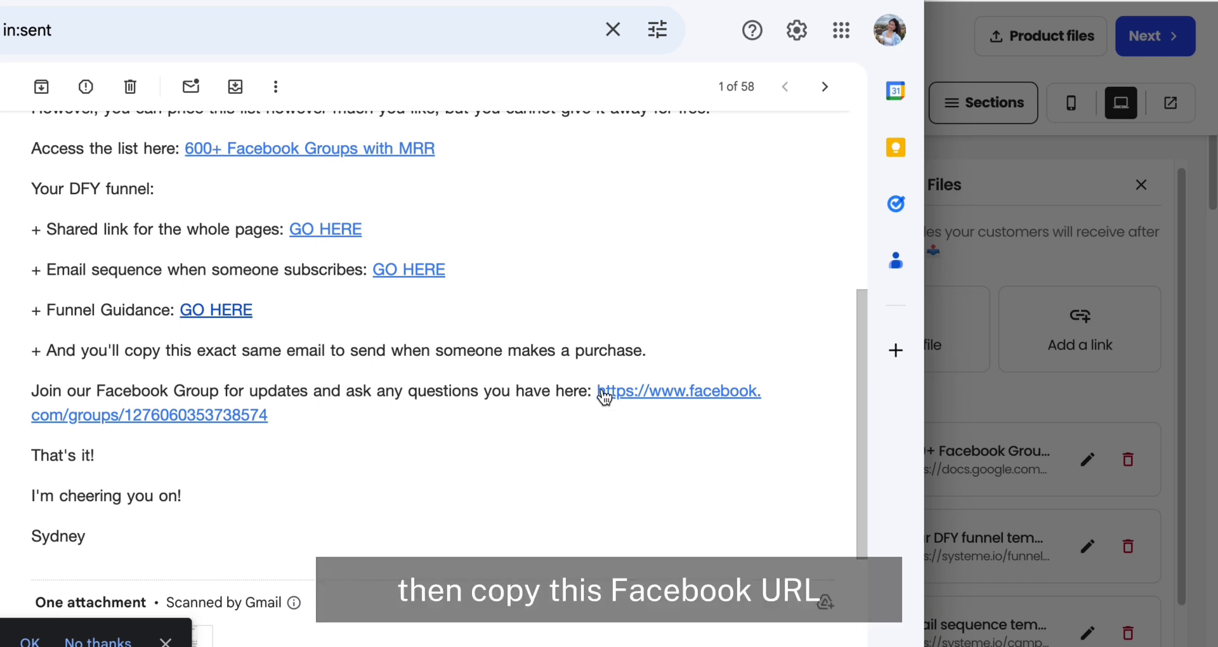
{"action": "left_click_drag", "start_coordinate": [599, 390], "coordinate": [643, 420]}
{"action": "right_click", "coordinate": [630, 401]}
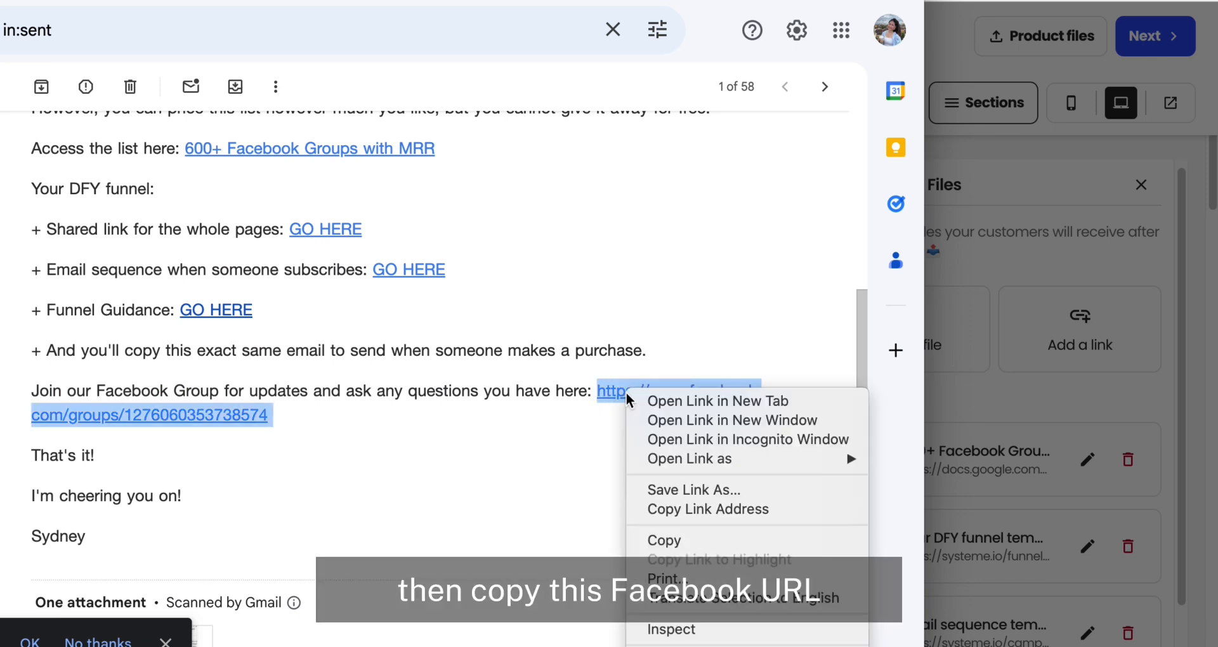
{"action": "left_click", "coordinate": [702, 507]}
{"action": "key", "text": "alt+Tab"}
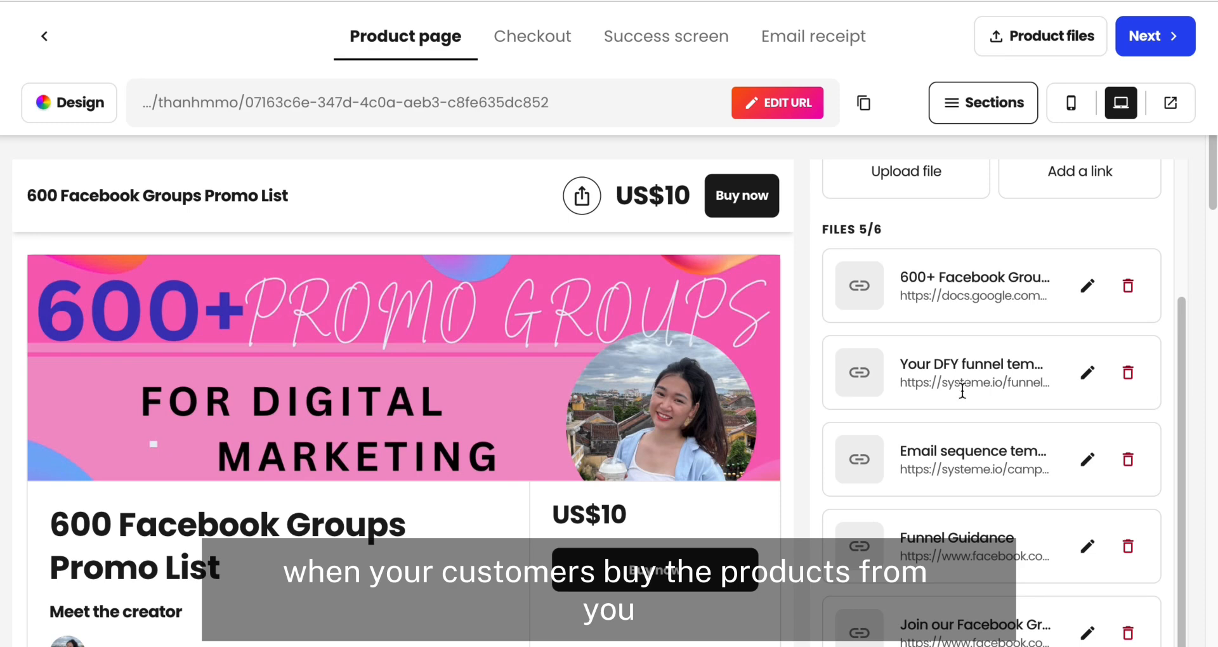
{"action": "scroll", "coordinate": [970, 465], "scroll_direction": "down", "scroll_amount": 7}
{"action": "scroll", "coordinate": [973, 467], "scroll_direction": "up", "scroll_amount": 2}
{"action": "scroll", "coordinate": [973, 467], "scroll_direction": "down", "scroll_amount": 2}
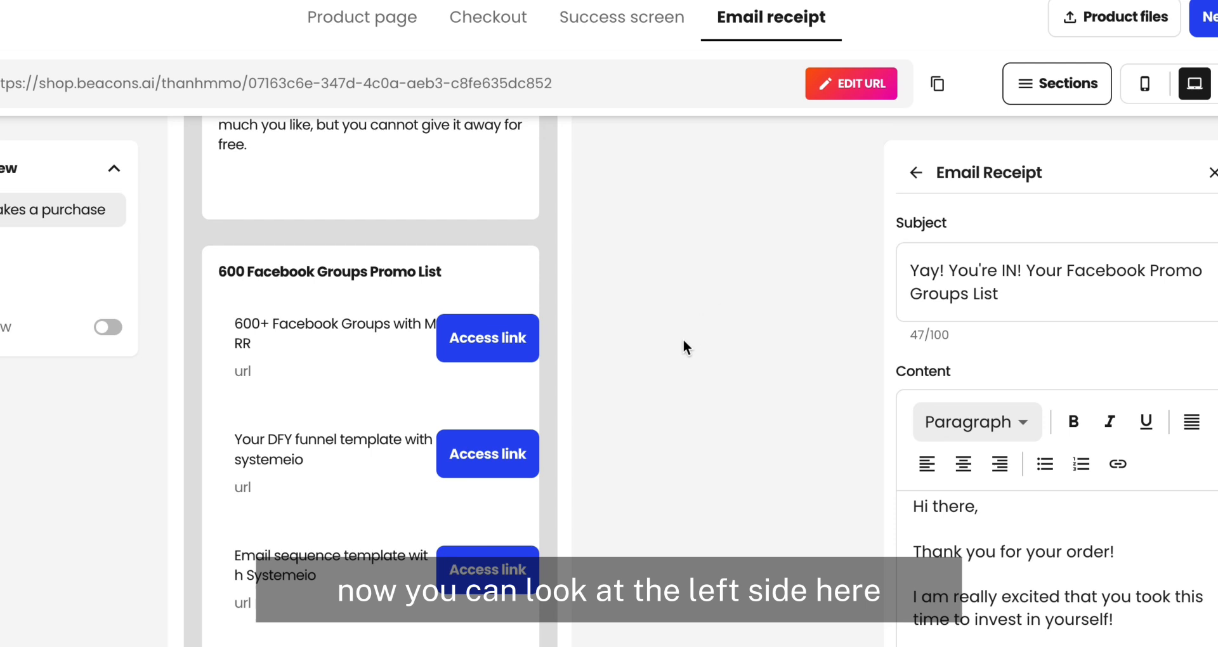
Step: Turn on the automated review request that follows the email receipt 7 days after a purchase
{"action": "scroll", "coordinate": [684, 341], "scroll_direction": "down", "scroll_amount": 1}
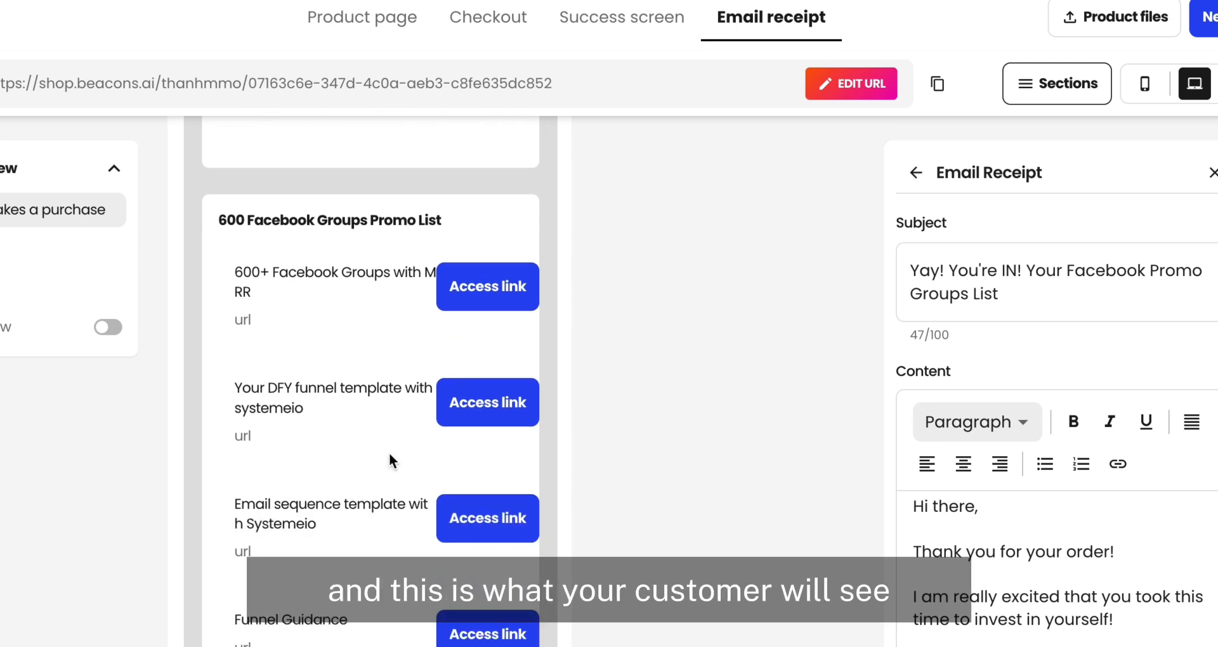
{"action": "scroll", "coordinate": [394, 460], "scroll_direction": "down", "scroll_amount": 10}
{"action": "scroll", "coordinate": [348, 348], "scroll_direction": "down", "scroll_amount": 5}
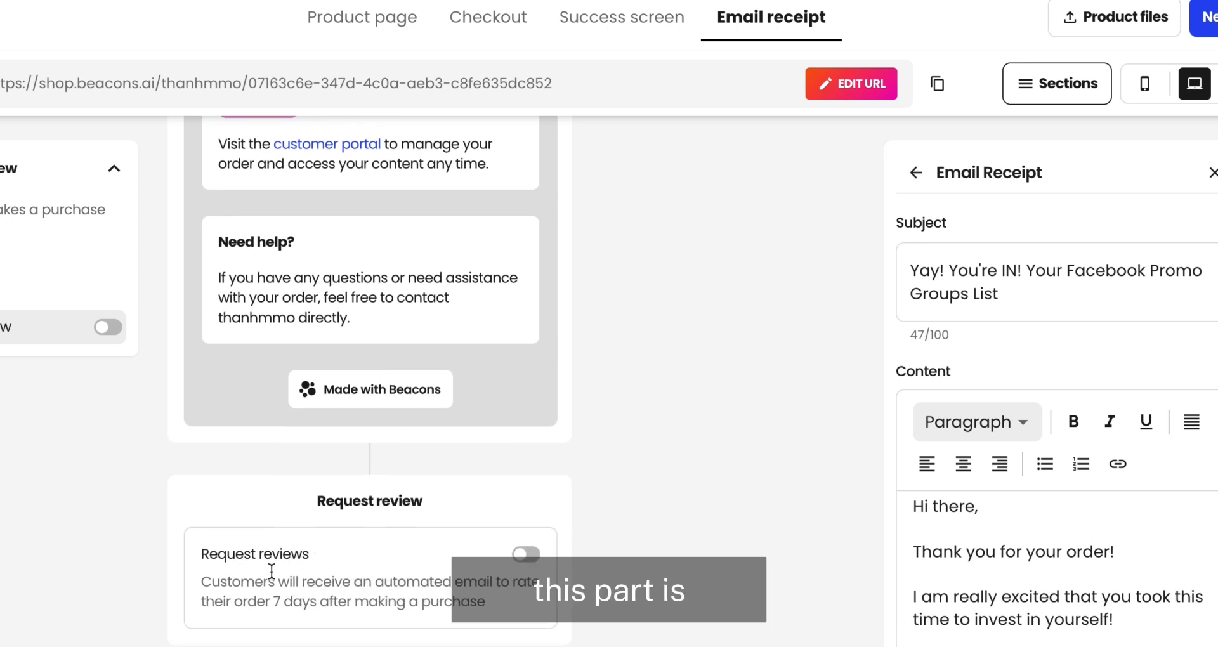
{"action": "scroll", "coordinate": [549, 226], "scroll_direction": "up", "scroll_amount": 3}
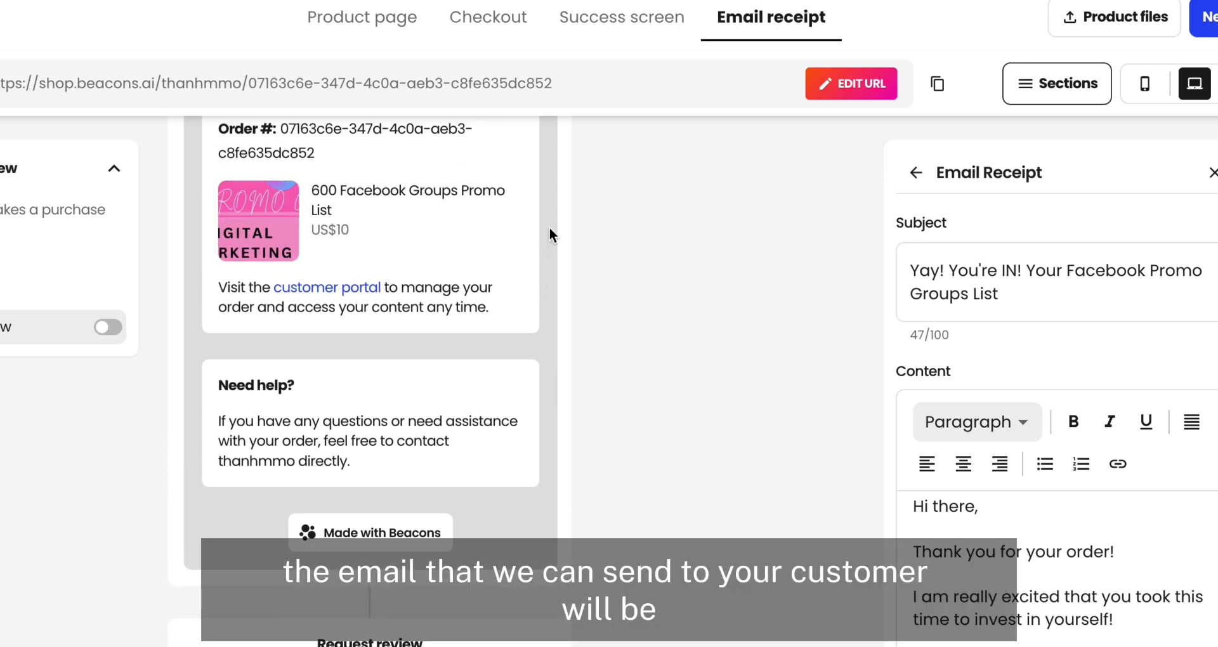
{"action": "scroll", "coordinate": [549, 226], "scroll_direction": "down", "scroll_amount": 3}
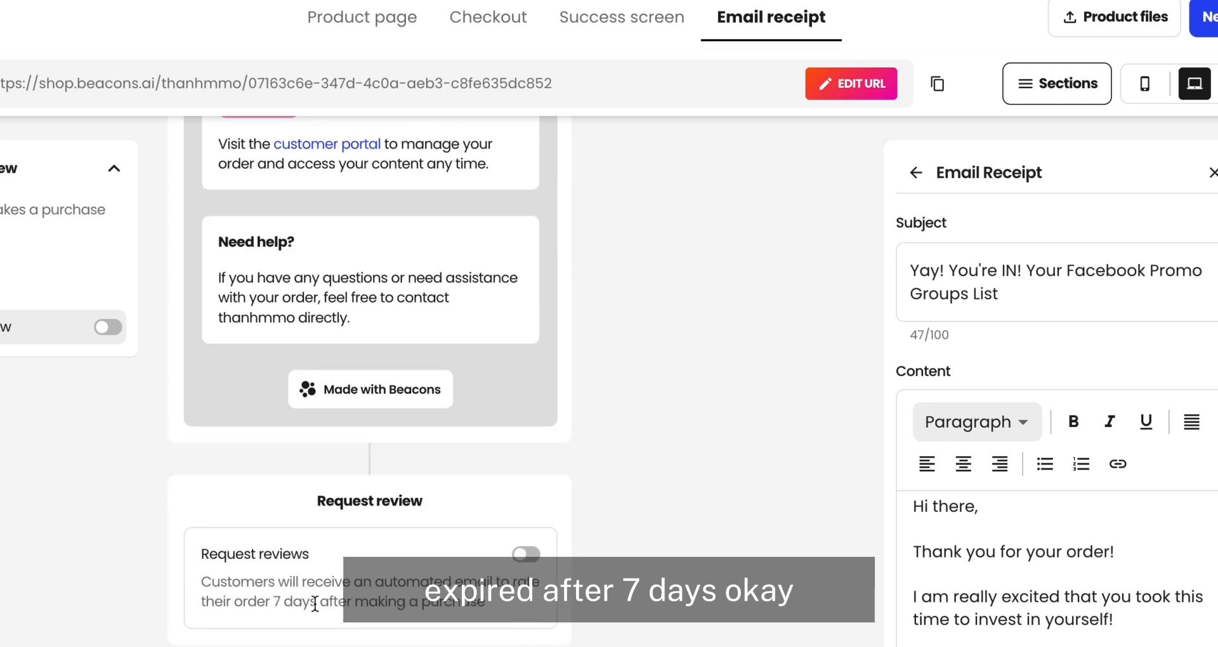
{"action": "left_click_drag", "start_coordinate": [318, 501], "coordinate": [426, 508]}
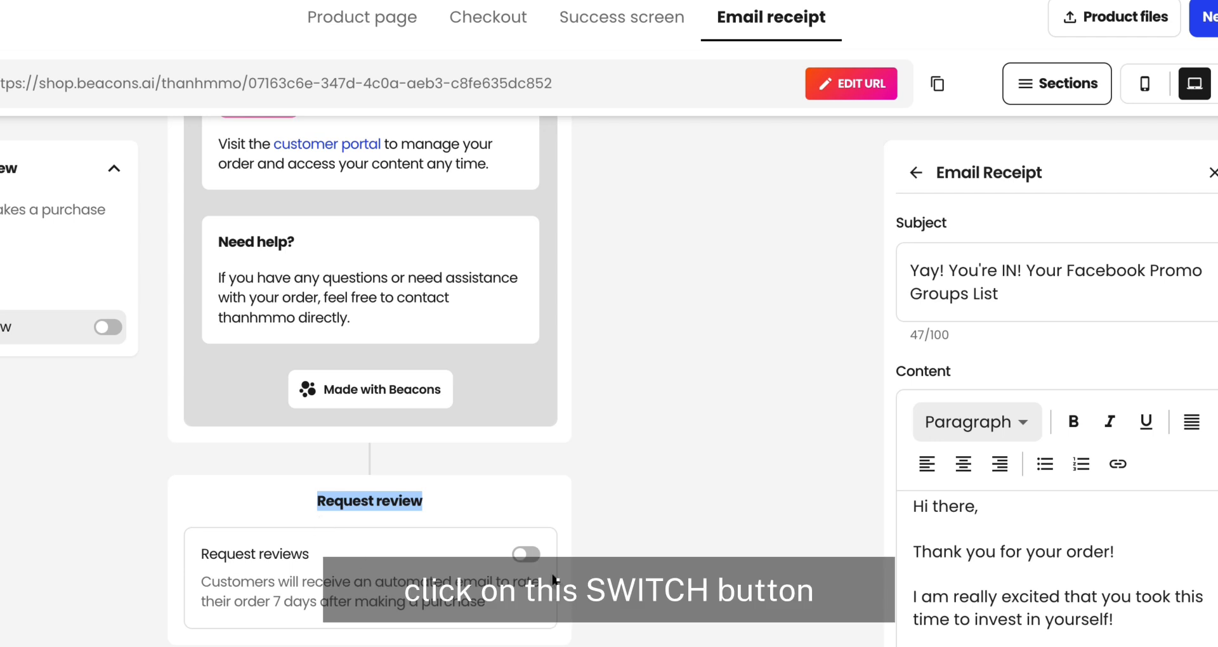
{"action": "left_click", "coordinate": [519, 556]}
{"action": "scroll", "coordinate": [645, 379], "scroll_direction": "down", "scroll_amount": 5}
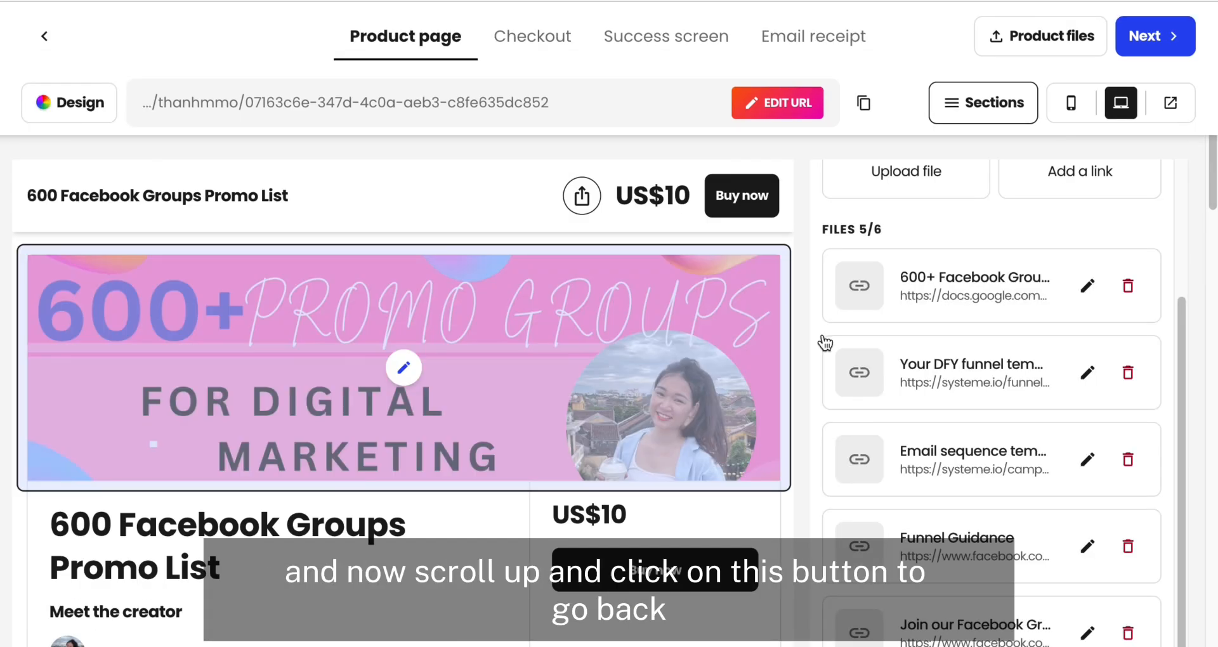
Step: Return from the product files to the section list and open the email receipt settings
{"action": "scroll", "coordinate": [822, 340], "scroll_direction": "up", "scroll_amount": 3}
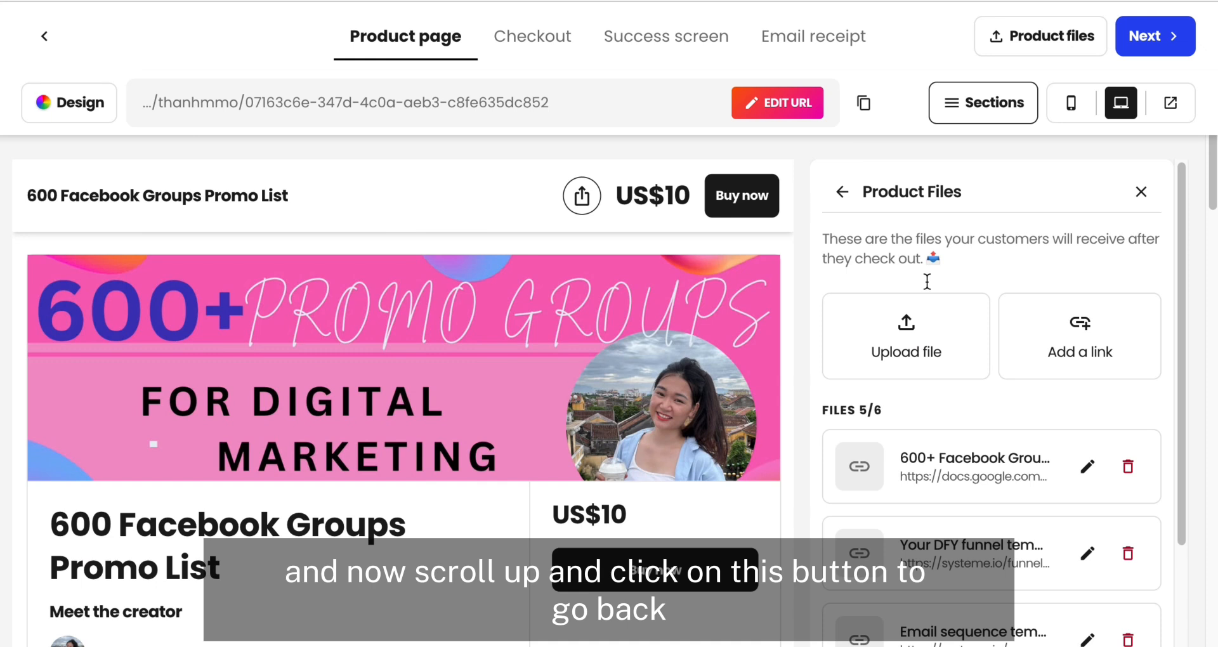
{"action": "left_click", "coordinate": [844, 196]}
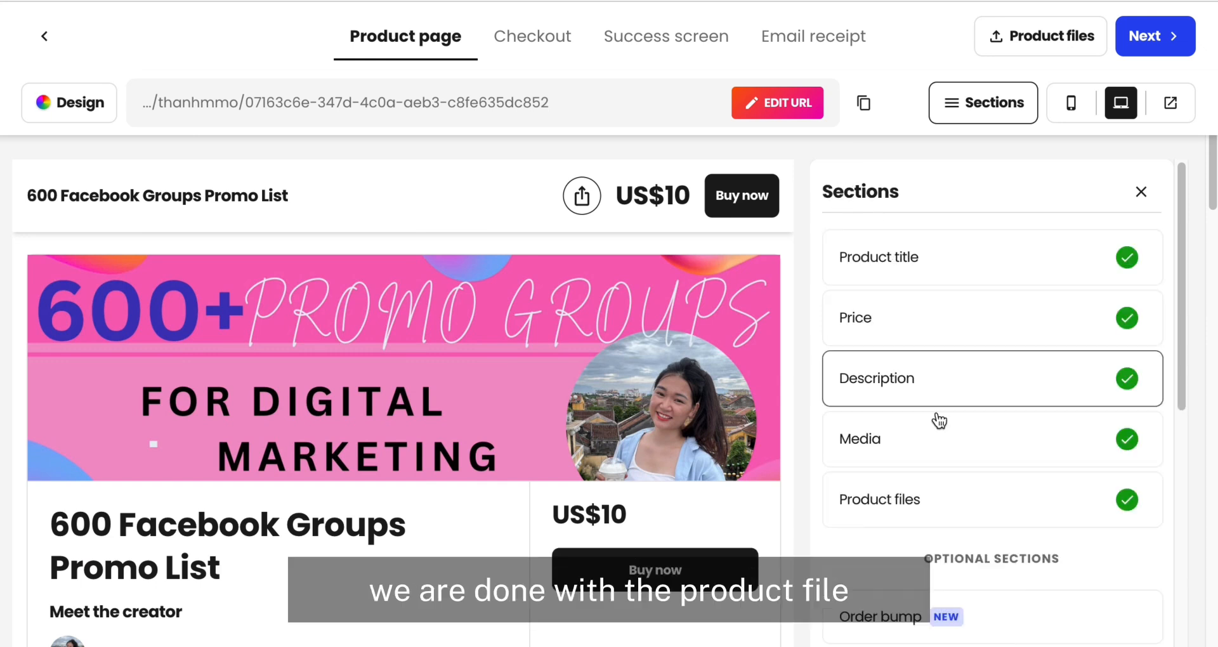
{"action": "scroll", "coordinate": [933, 414], "scroll_direction": "down", "scroll_amount": 3}
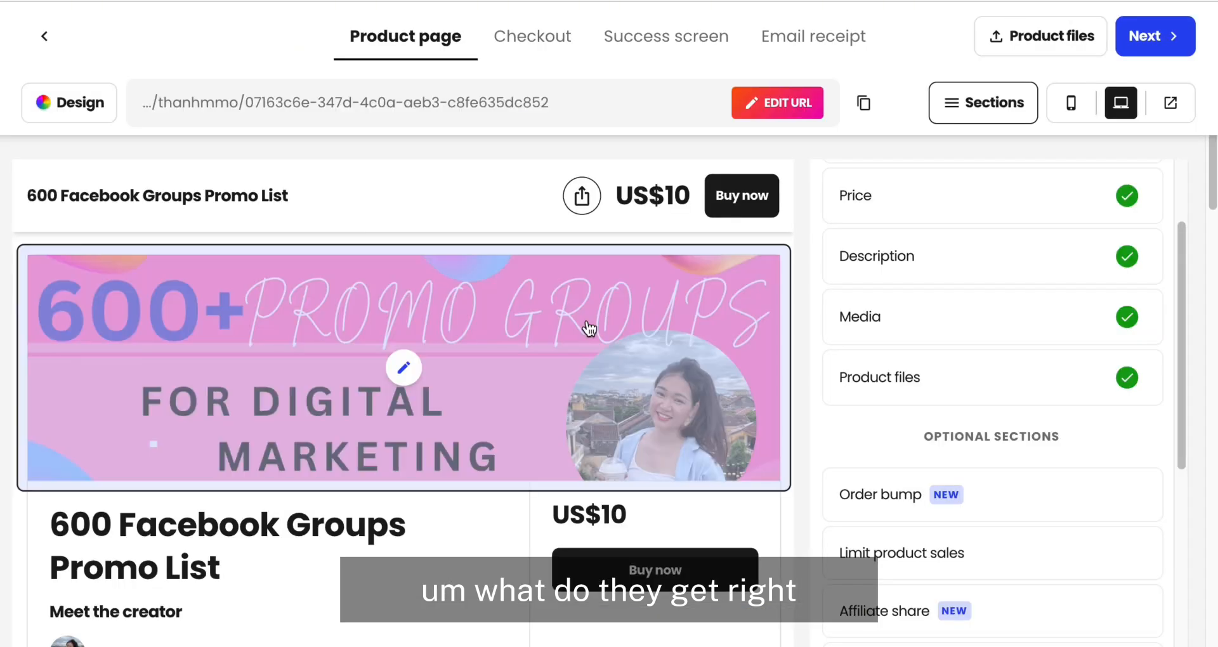
{"action": "scroll", "coordinate": [812, 484], "scroll_direction": "down", "scroll_amount": 5}
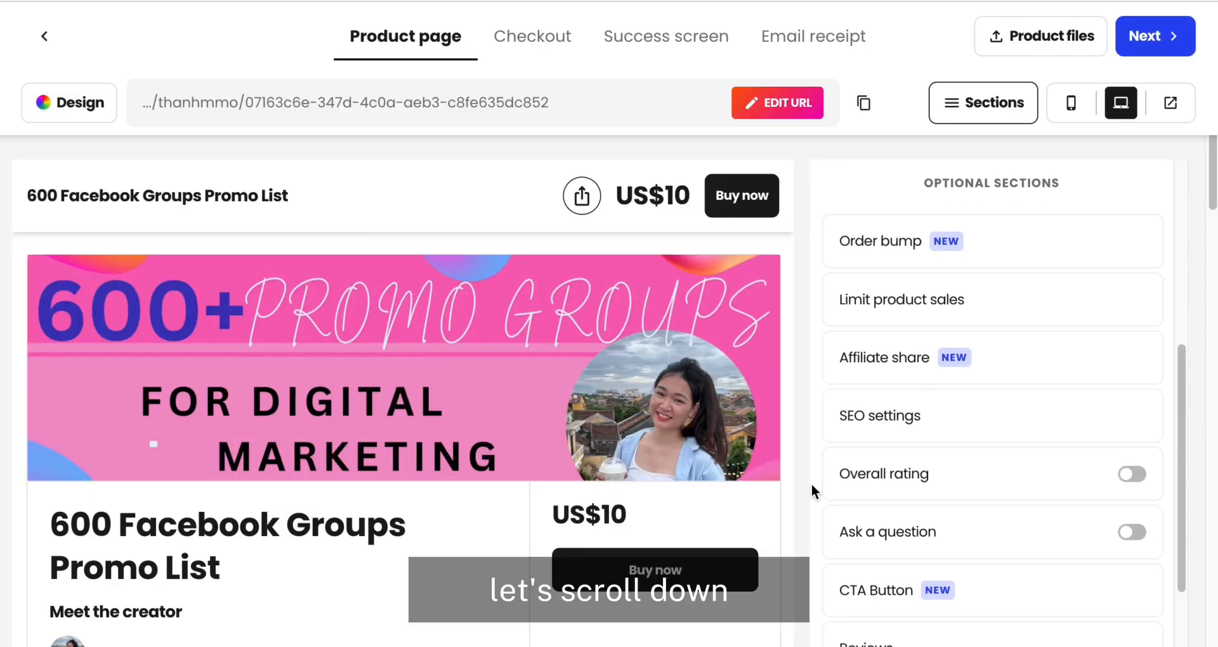
{"action": "scroll", "coordinate": [926, 482], "scroll_direction": "down", "scroll_amount": 2}
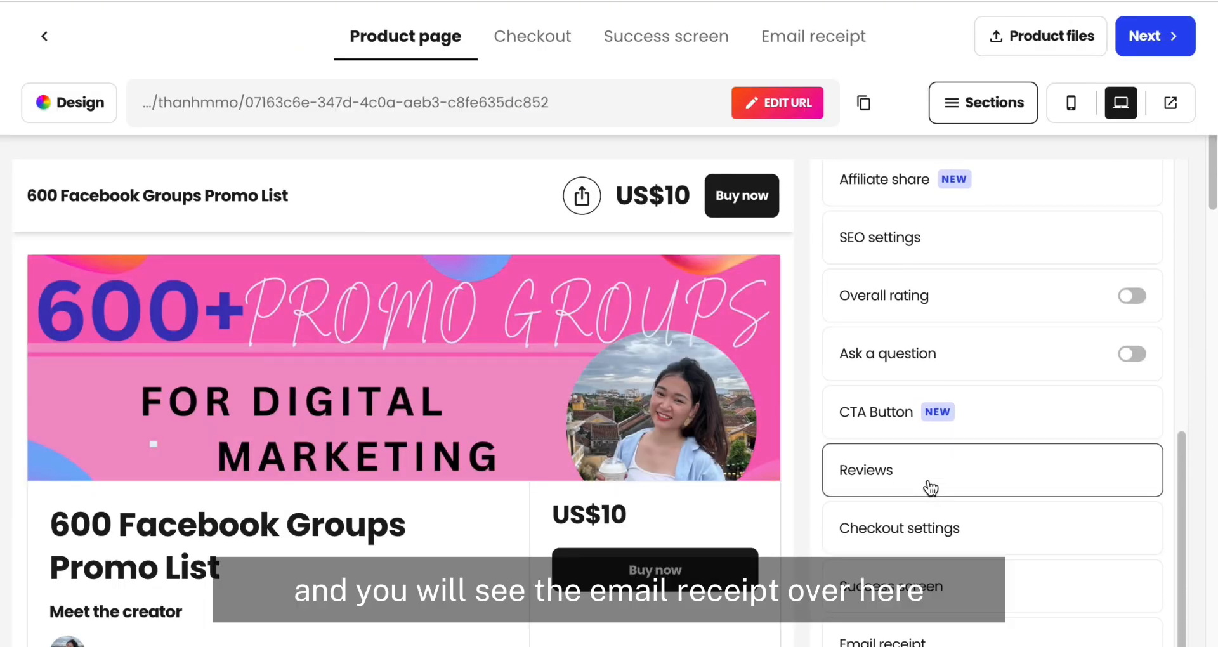
{"action": "left_click", "coordinate": [892, 641]}
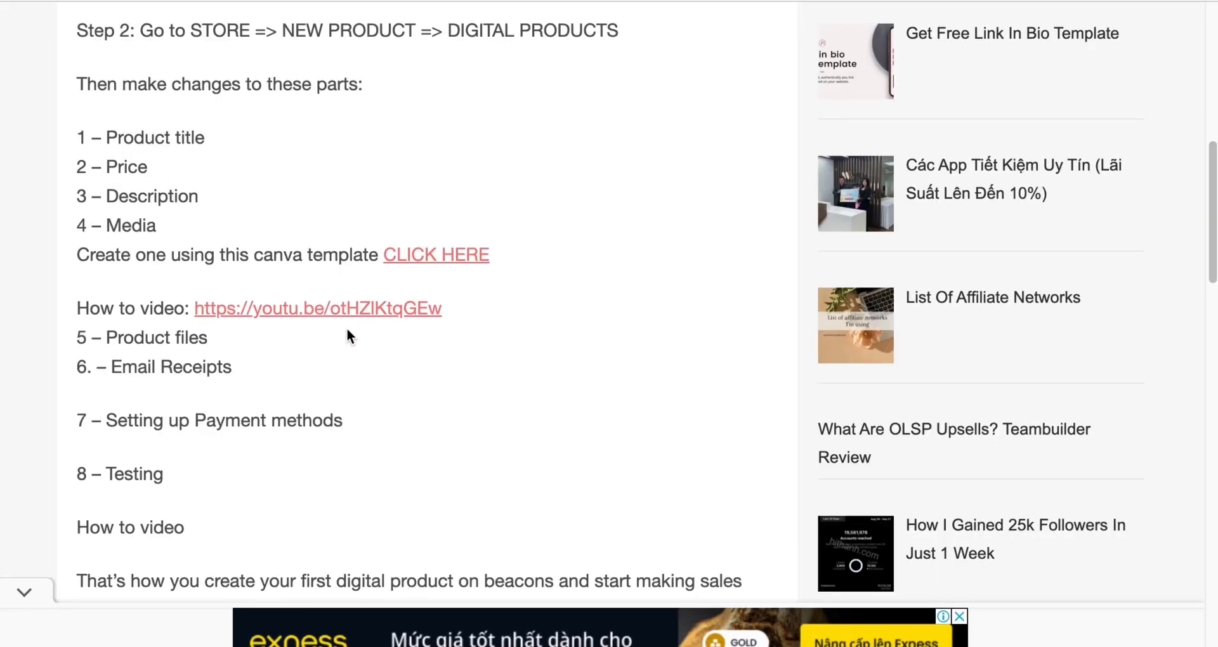
Step: Set the email receipt's subject to "Yay! You're IN! Your Facebook Promo Groups List", copied from the order email's title
{"action": "scroll", "coordinate": [406, 318], "scroll_direction": "down", "scroll_amount": 1}
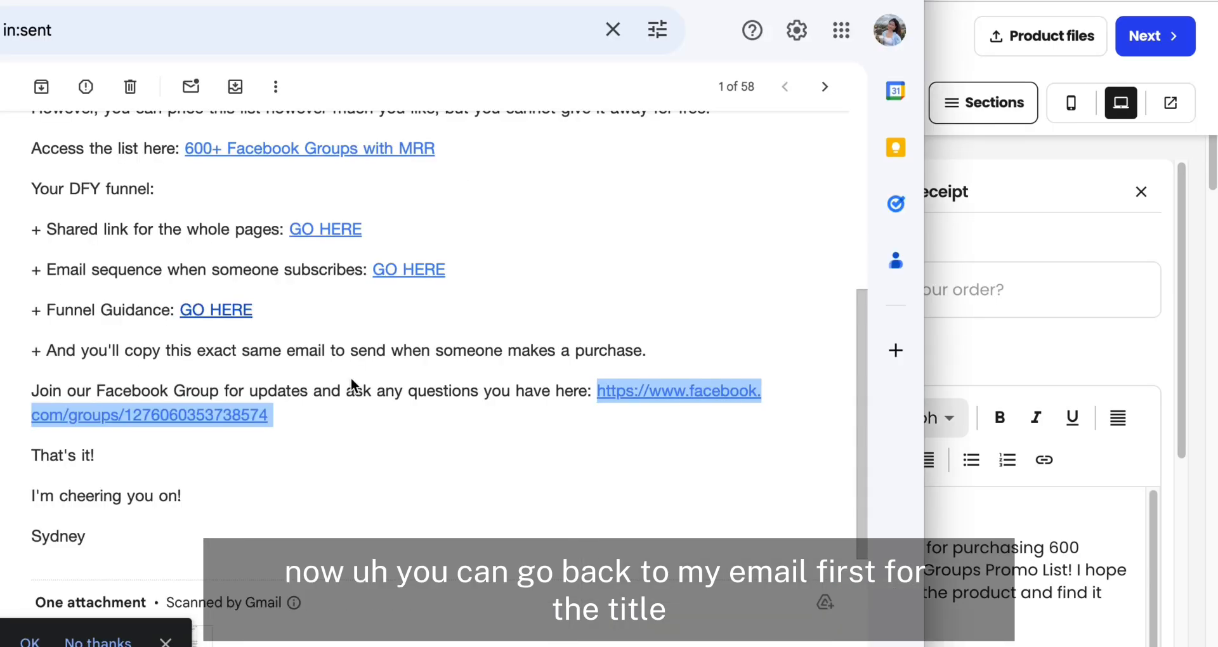
{"action": "scroll", "coordinate": [351, 381], "scroll_direction": "up", "scroll_amount": 6}
{"action": "triple_click", "coordinate": [38, 131]}
{"action": "key", "text": "ctrl+c"}
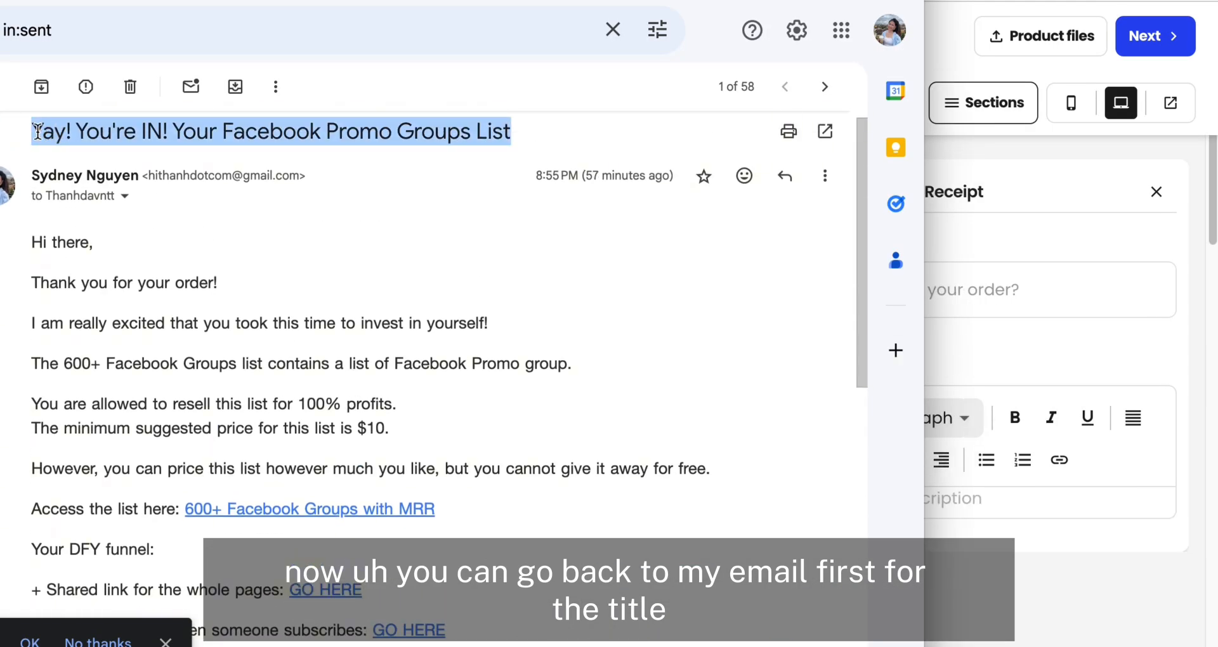
{"action": "left_click", "coordinate": [965, 279]}
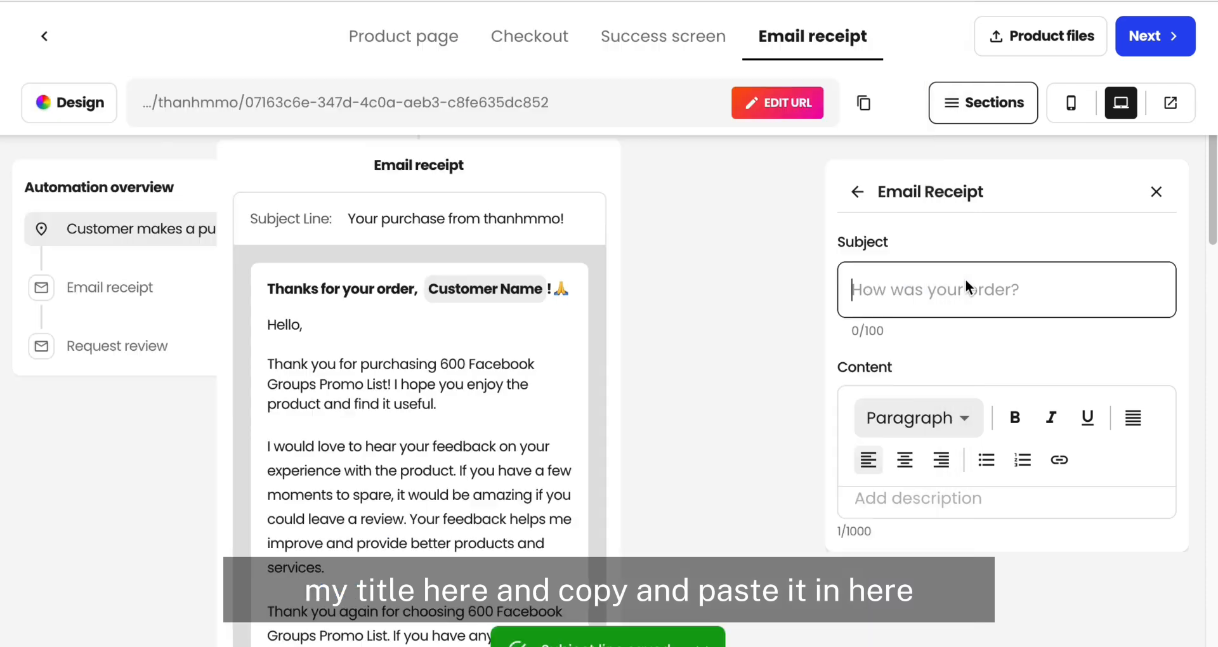
{"action": "key", "text": "ctrl+v"}
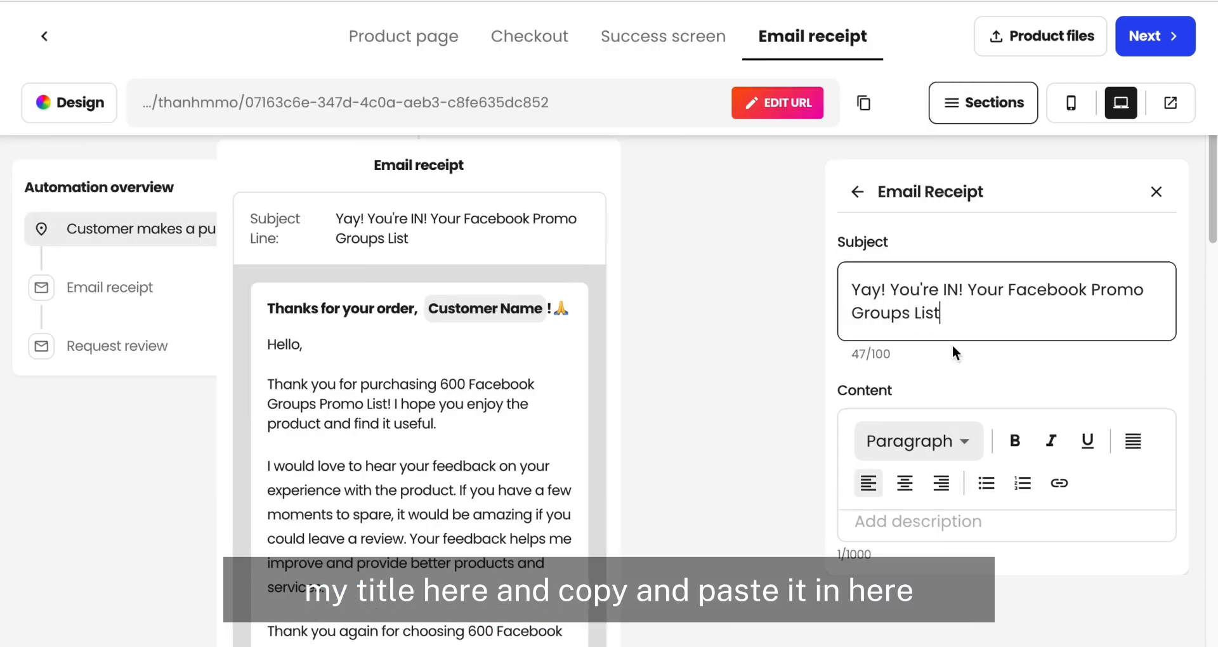
Step: Fill the email receipt's content with the order email's text from "Hi there," through "you cannot give it away for free."
{"action": "scroll", "coordinate": [940, 451], "scroll_direction": "down", "scroll_amount": 1}
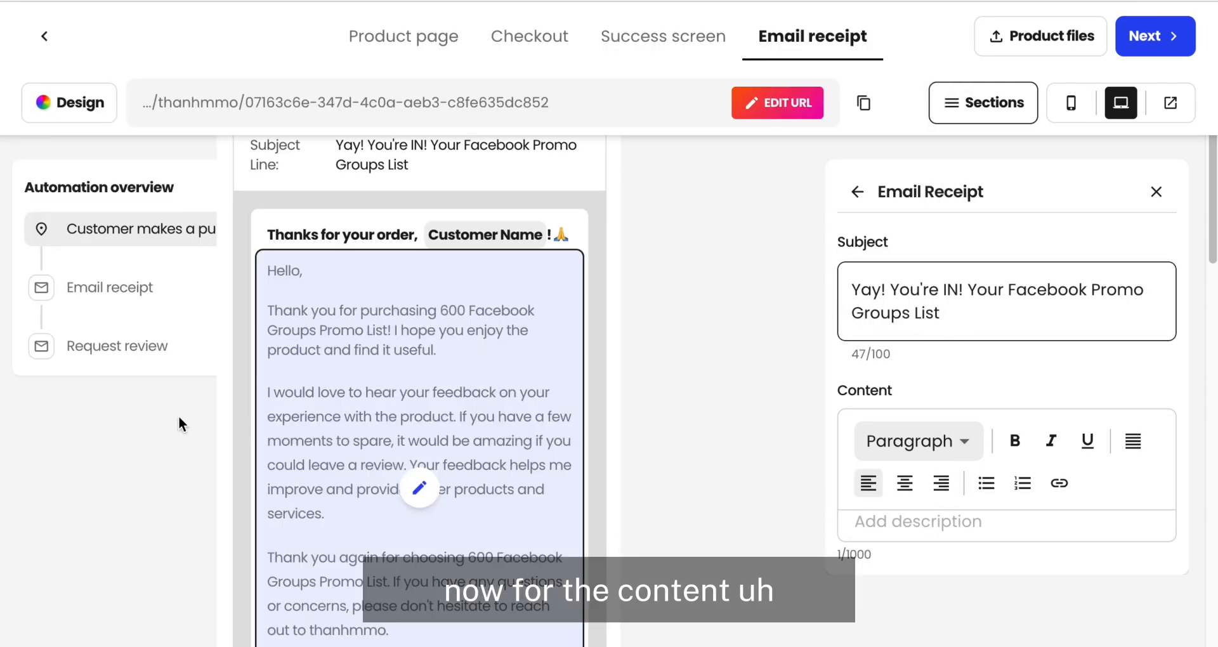
{"action": "left_click", "coordinate": [2, 439]}
{"action": "scroll", "coordinate": [315, 387], "scroll_direction": "down", "scroll_amount": 2}
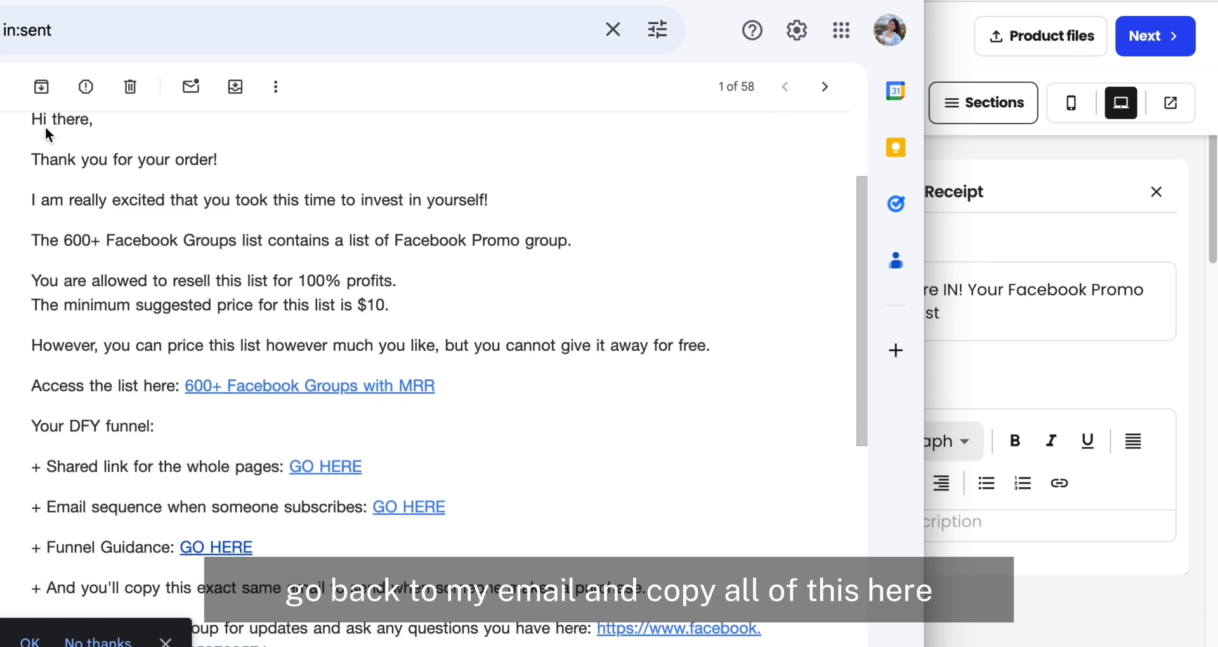
{"action": "scroll", "coordinate": [45, 136], "scroll_direction": "up", "scroll_amount": 1}
{"action": "left_click_drag", "start_coordinate": [32, 155], "coordinate": [655, 384]}
{"action": "key", "text": "ctrl+c"}
{"action": "left_click", "coordinate": [984, 485]}
{"action": "left_click", "coordinate": [916, 520]}
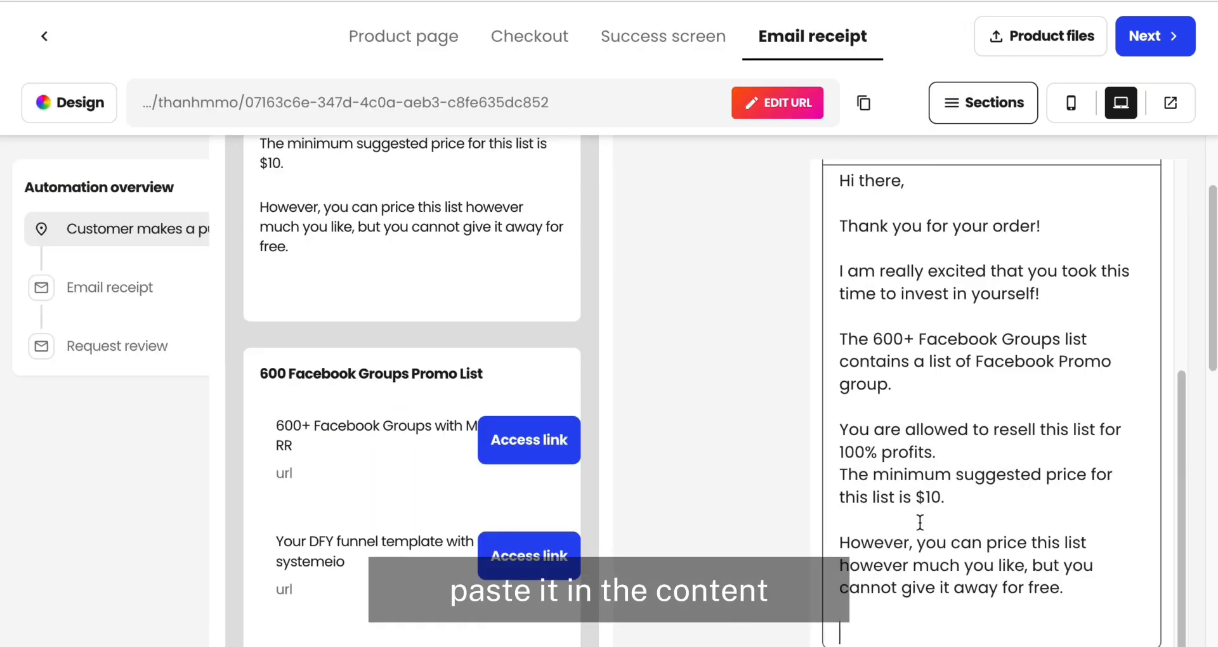
Step: Append the order email's closing, "I'm cheering you on!" and the sender's name, to the end of the email receipt's content
{"action": "key", "text": "ctrl+v"}
{"action": "key", "text": "alt+Tab"}
{"action": "scroll", "coordinate": [94, 441], "scroll_direction": "down", "scroll_amount": 5}
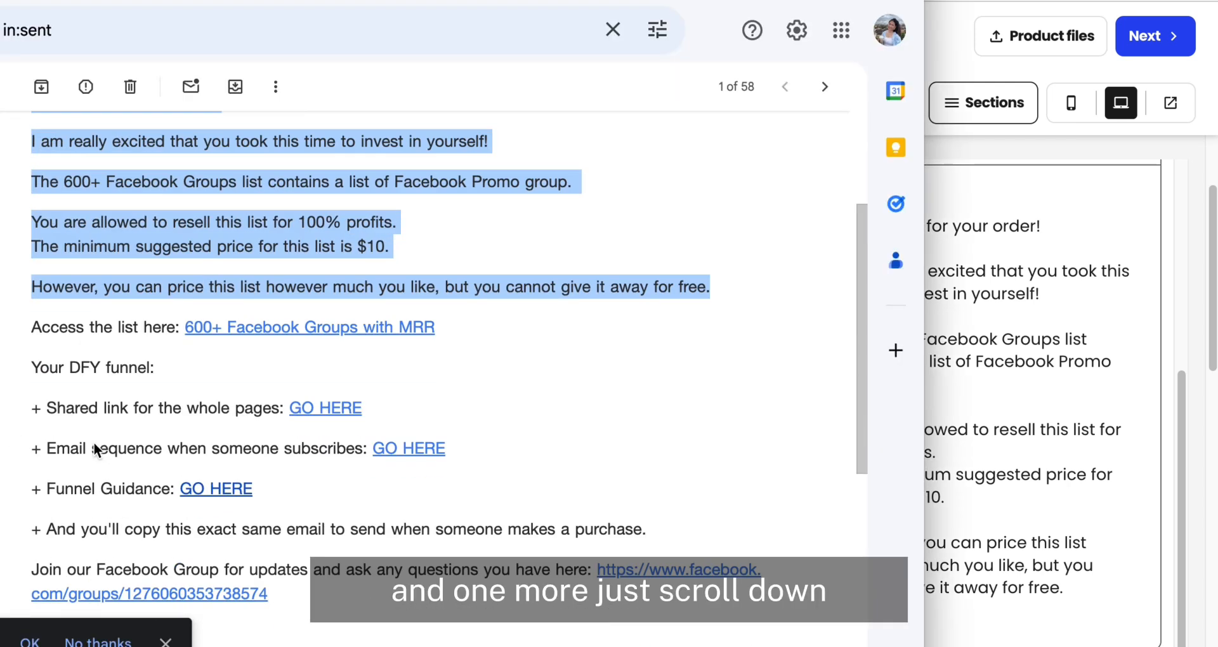
{"action": "scroll", "coordinate": [325, 250], "scroll_direction": "down", "scroll_amount": 1}
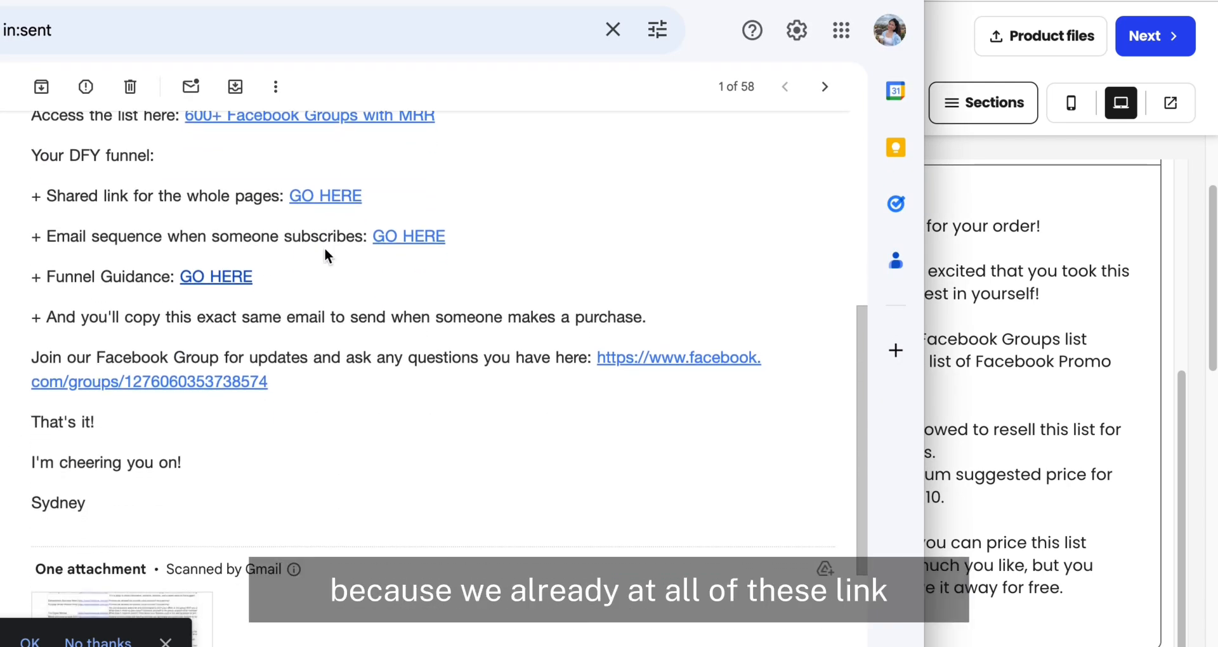
{"action": "scroll", "coordinate": [248, 296], "scroll_direction": "down", "scroll_amount": 1}
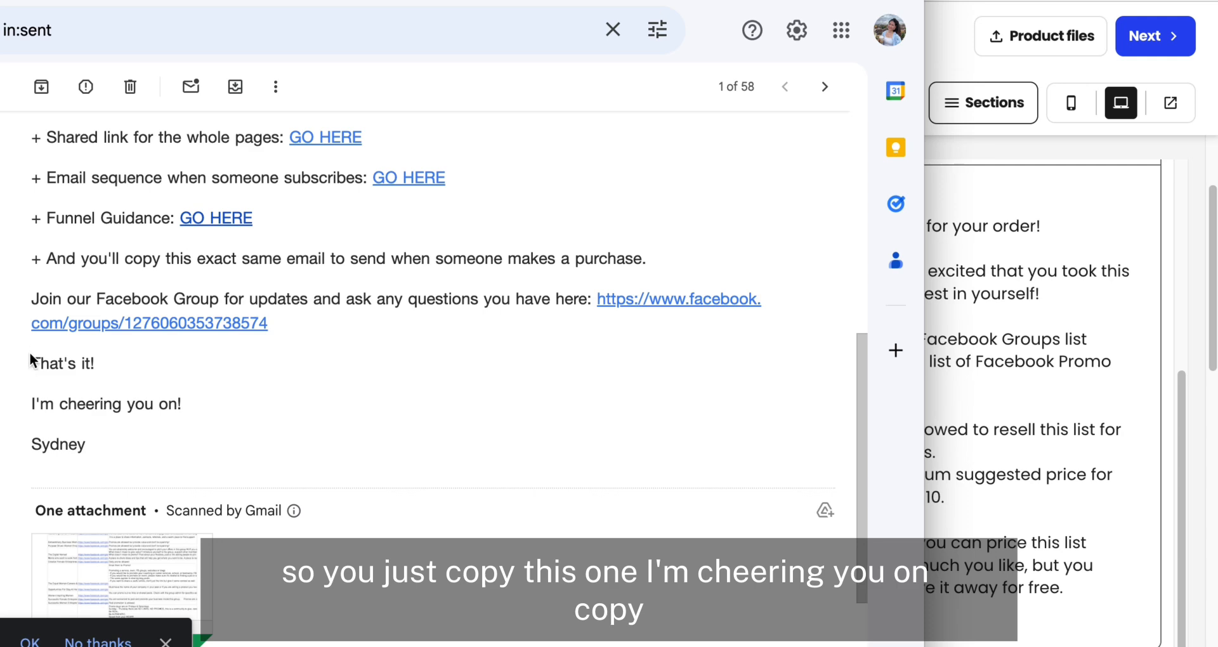
{"action": "left_click_drag", "start_coordinate": [29, 403], "coordinate": [120, 440]}
{"action": "right_click", "coordinate": [106, 402]}
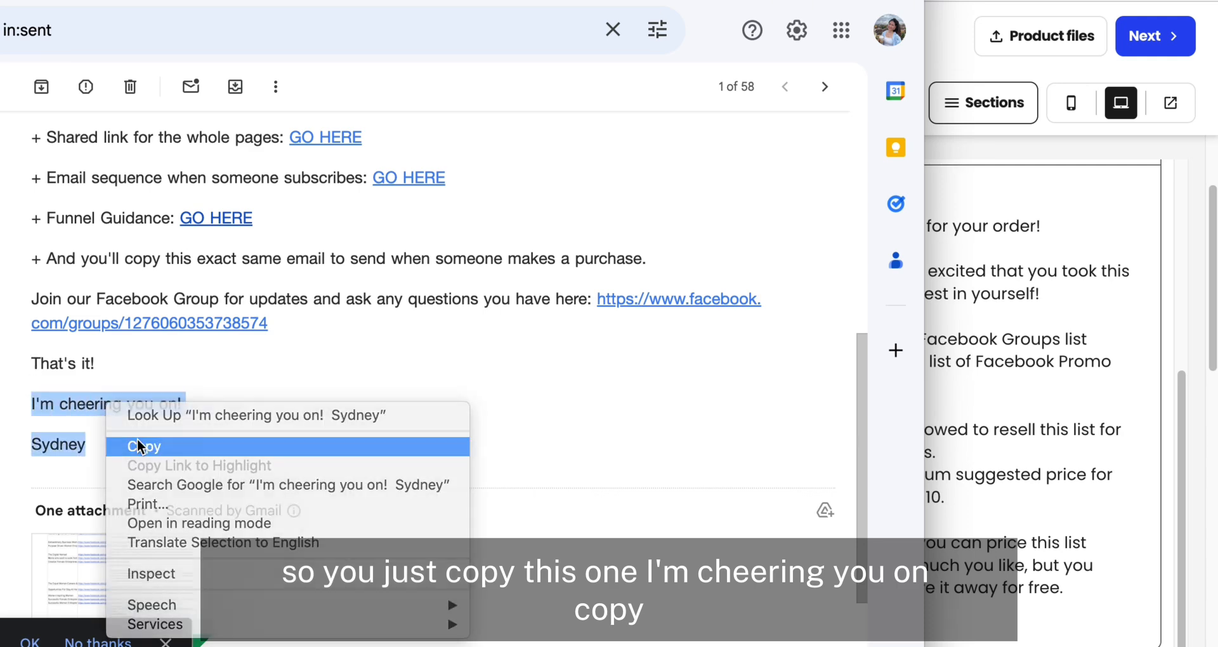
{"action": "left_click", "coordinate": [135, 446]}
{"action": "left_click", "coordinate": [1001, 505]}
{"action": "key", "text": "ctrl+v"}
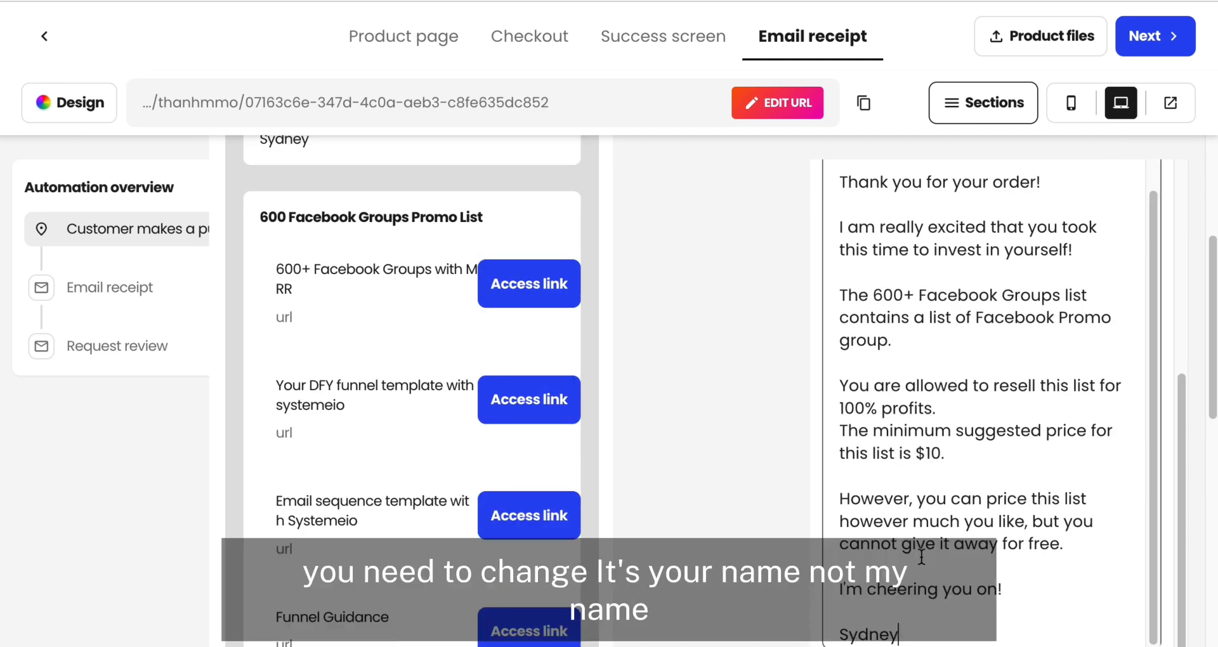
Step: Check the email receipt's content and preview, and return from its settings to the section list
{"action": "left_click_drag", "start_coordinate": [913, 631], "coordinate": [842, 630]}
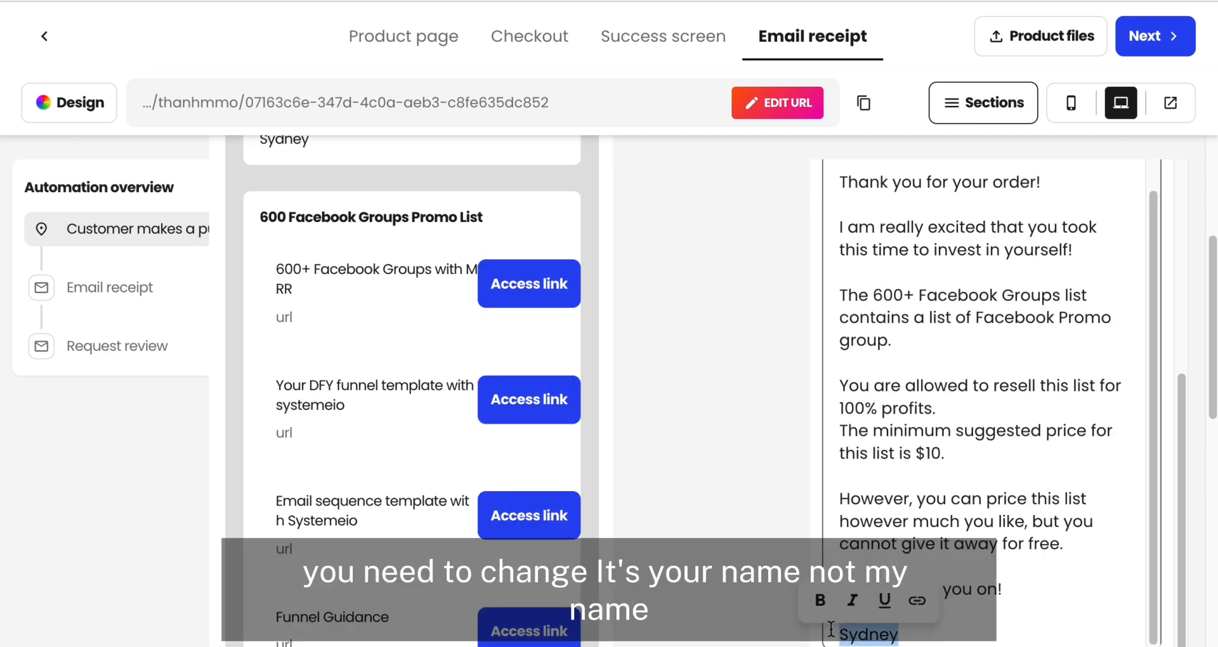
{"action": "scroll", "coordinate": [765, 370], "scroll_direction": "up", "scroll_amount": 1}
{"action": "scroll", "coordinate": [765, 361], "scroll_direction": "up", "scroll_amount": 5}
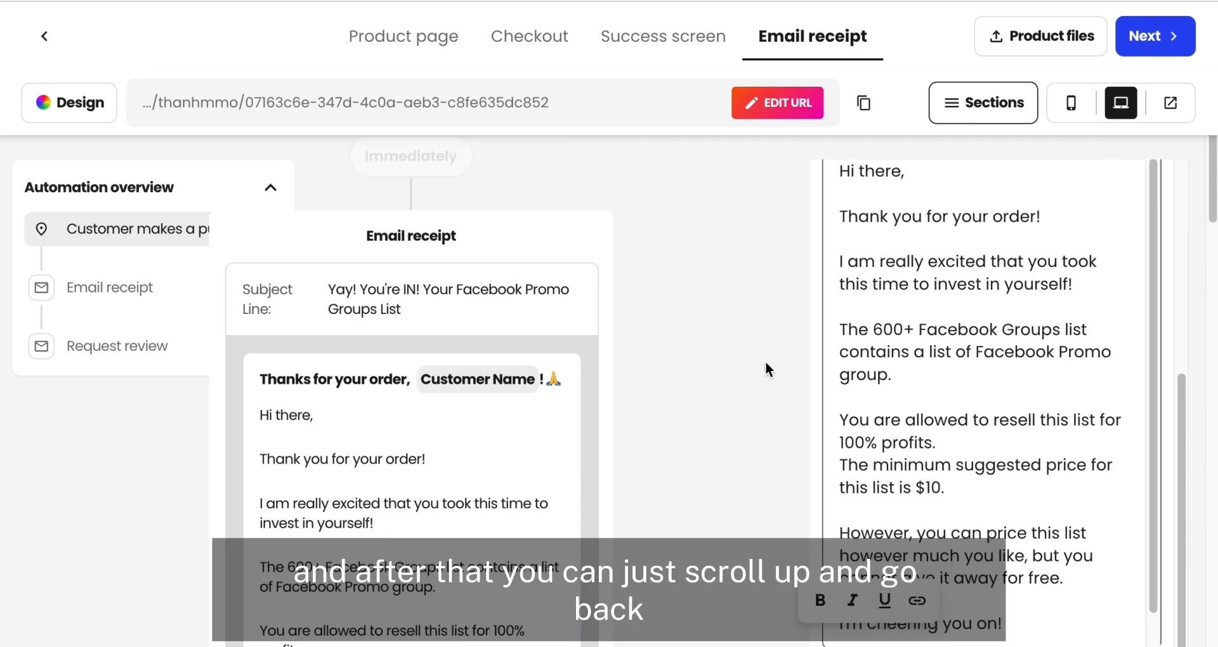
{"action": "scroll", "coordinate": [849, 175], "scroll_direction": "down", "scroll_amount": 5}
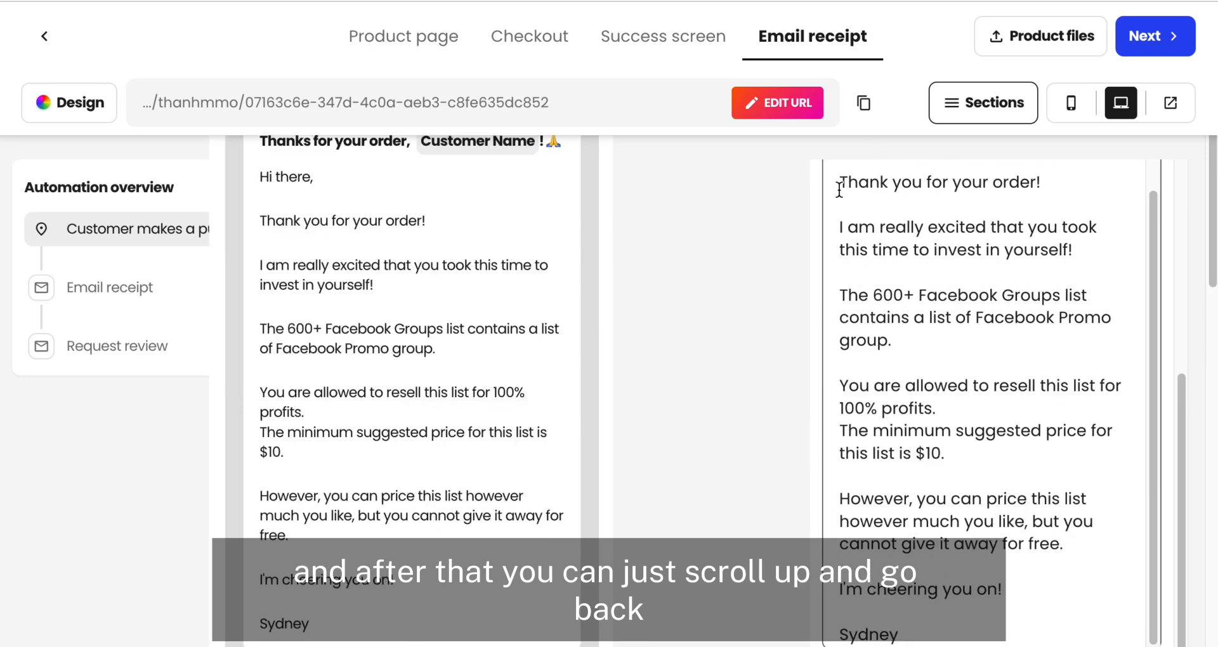
{"action": "scroll", "coordinate": [845, 352], "scroll_direction": "up", "scroll_amount": 5}
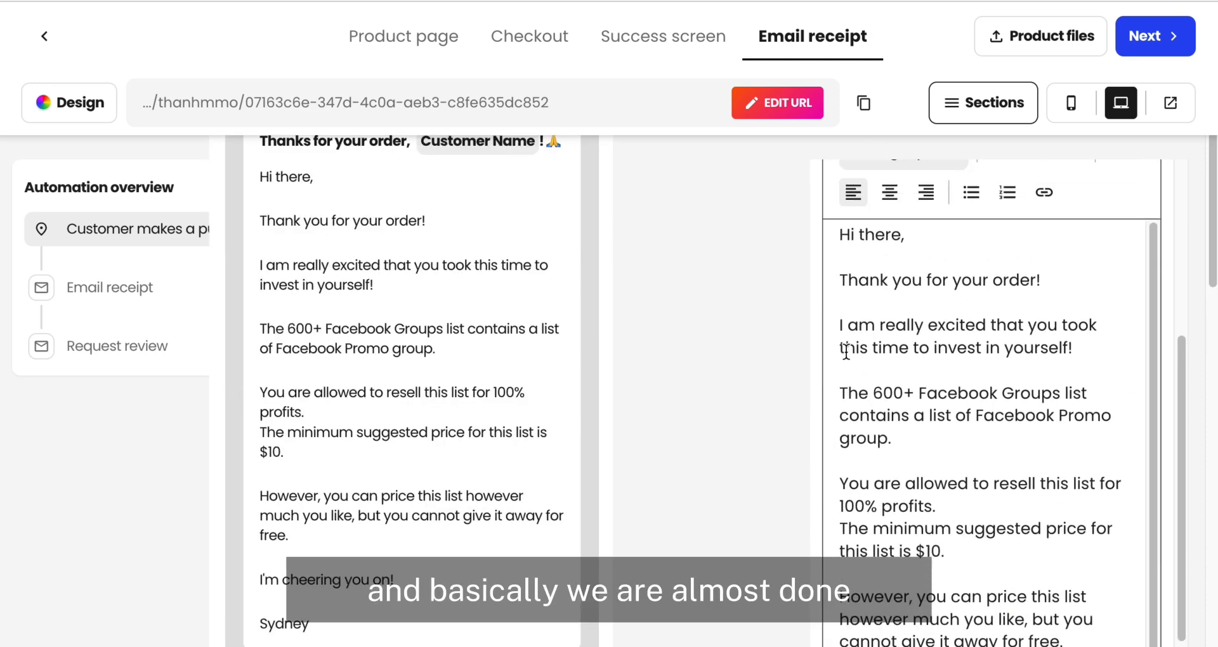
{"action": "left_click", "coordinate": [843, 197]}
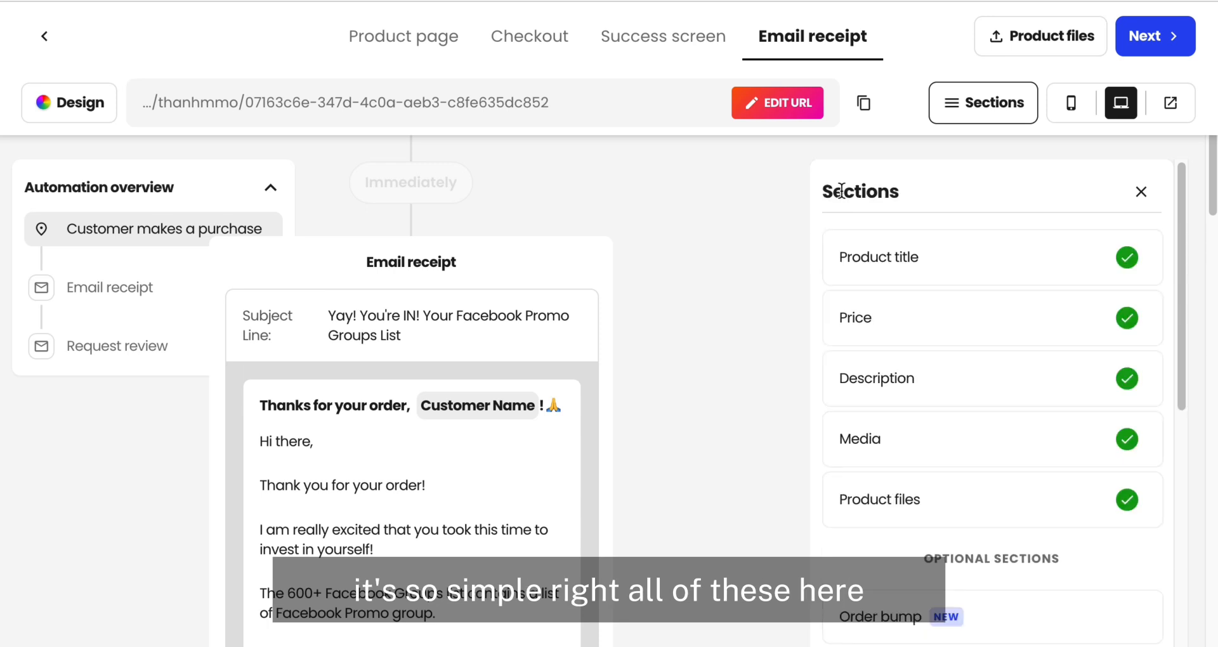
Step: Finish the product setup and skip listing the product on the Link in Bio store for now
{"action": "scroll", "coordinate": [949, 402], "scroll_direction": "down", "scroll_amount": 3}
{"action": "scroll", "coordinate": [948, 406], "scroll_direction": "down", "scroll_amount": 6}
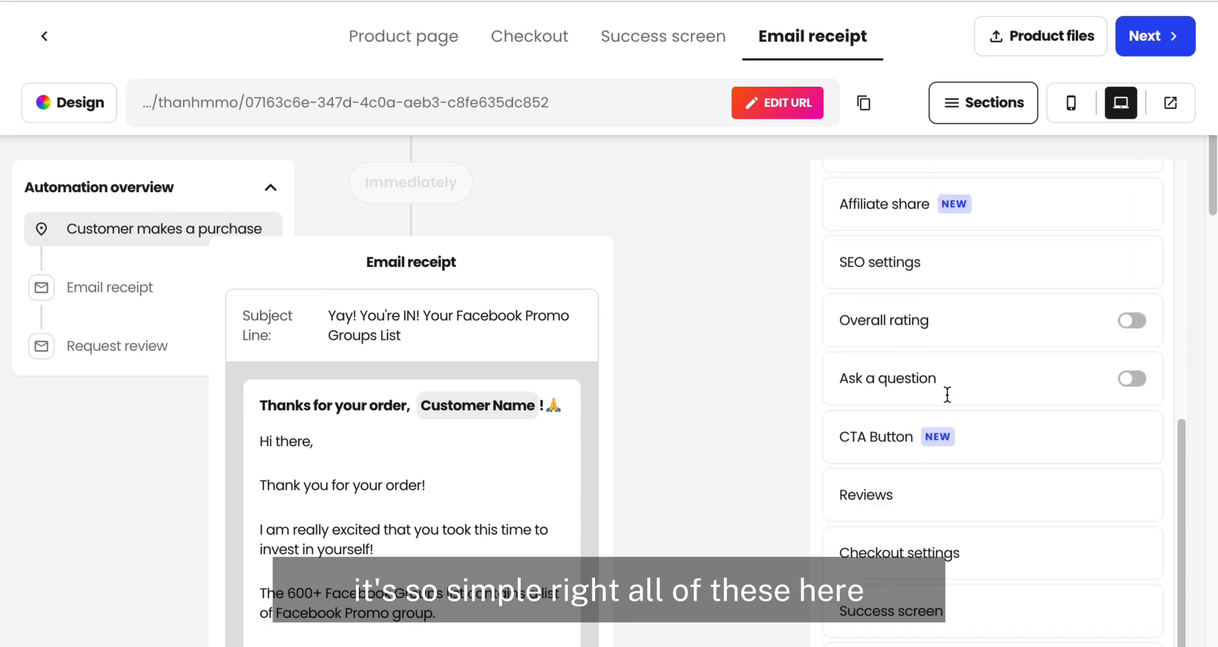
{"action": "scroll", "coordinate": [945, 402], "scroll_direction": "up", "scroll_amount": 10}
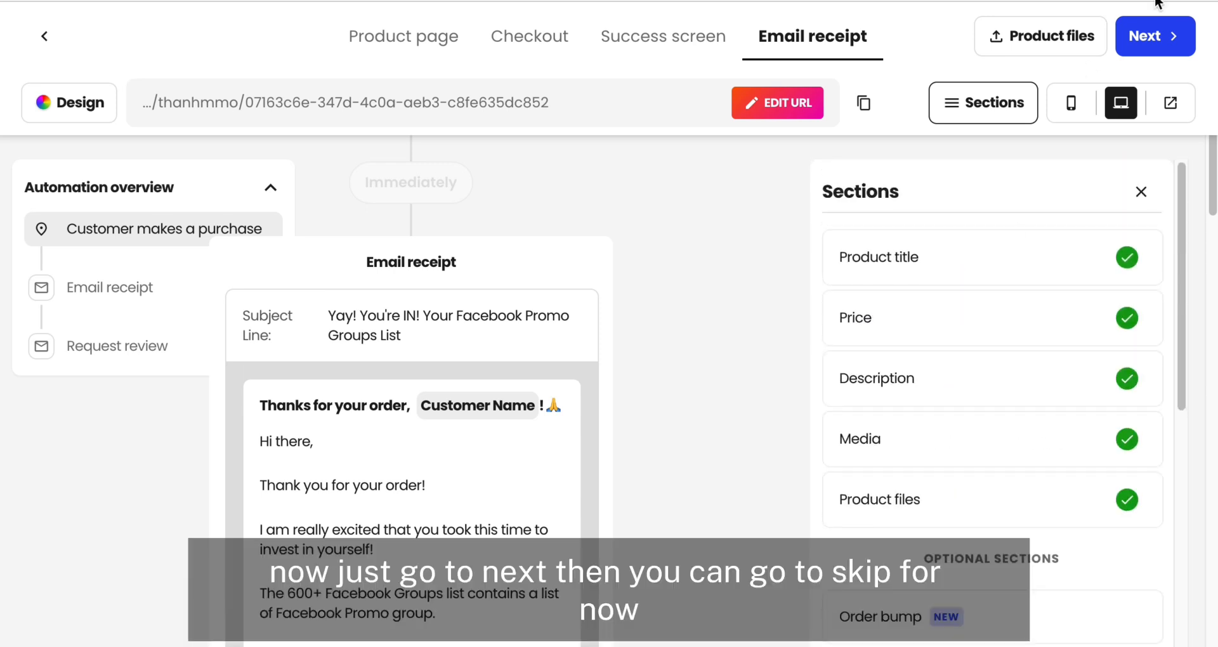
{"action": "left_click", "coordinate": [1156, 36]}
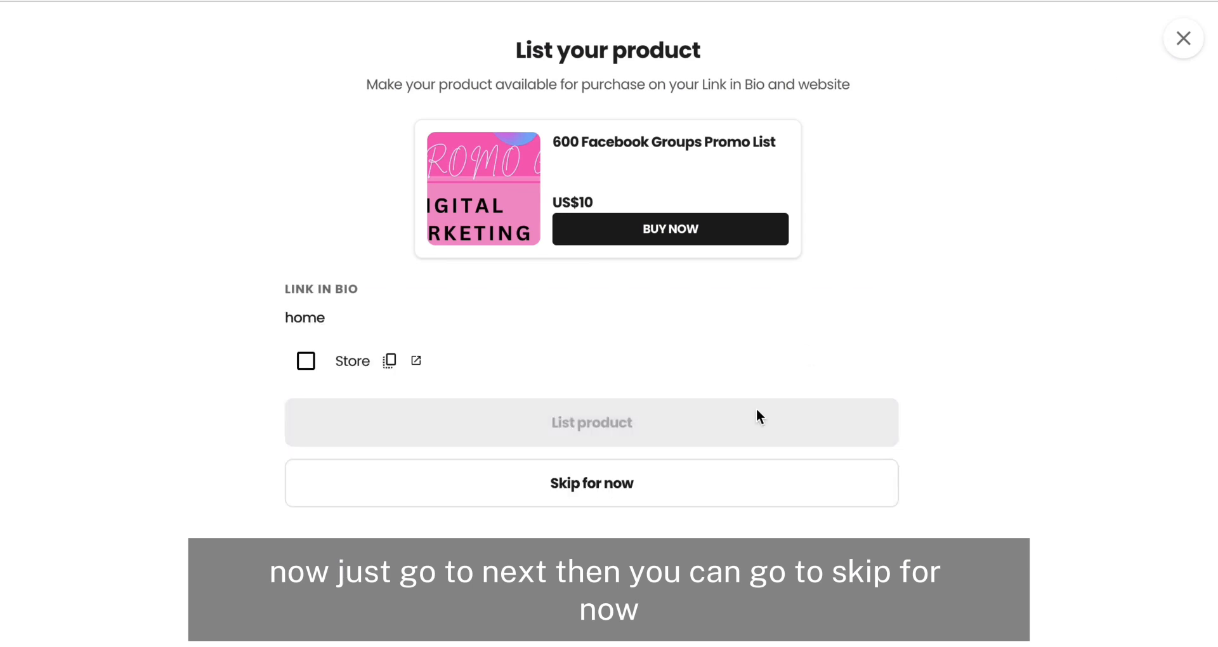
{"action": "left_click", "coordinate": [637, 492]}
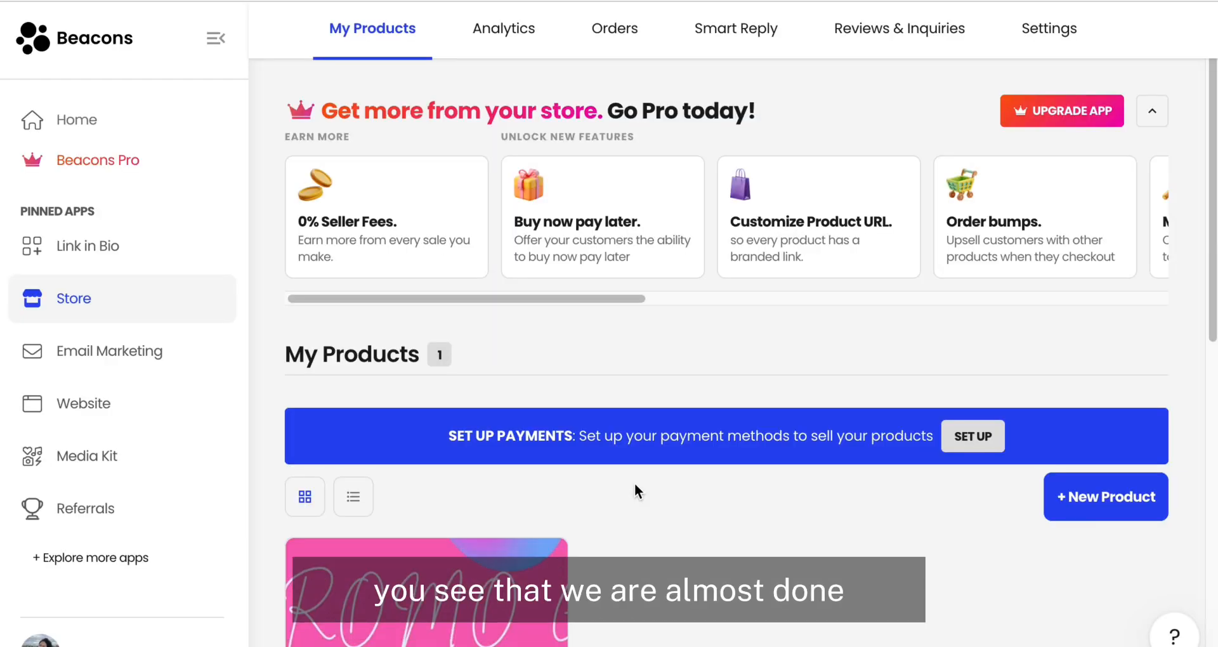
Step: Set up payments by connecting the PayPal account with Vietnam as country, allow Beacons AI Inc. access, and return to the store
{"action": "left_click", "coordinate": [977, 446]}
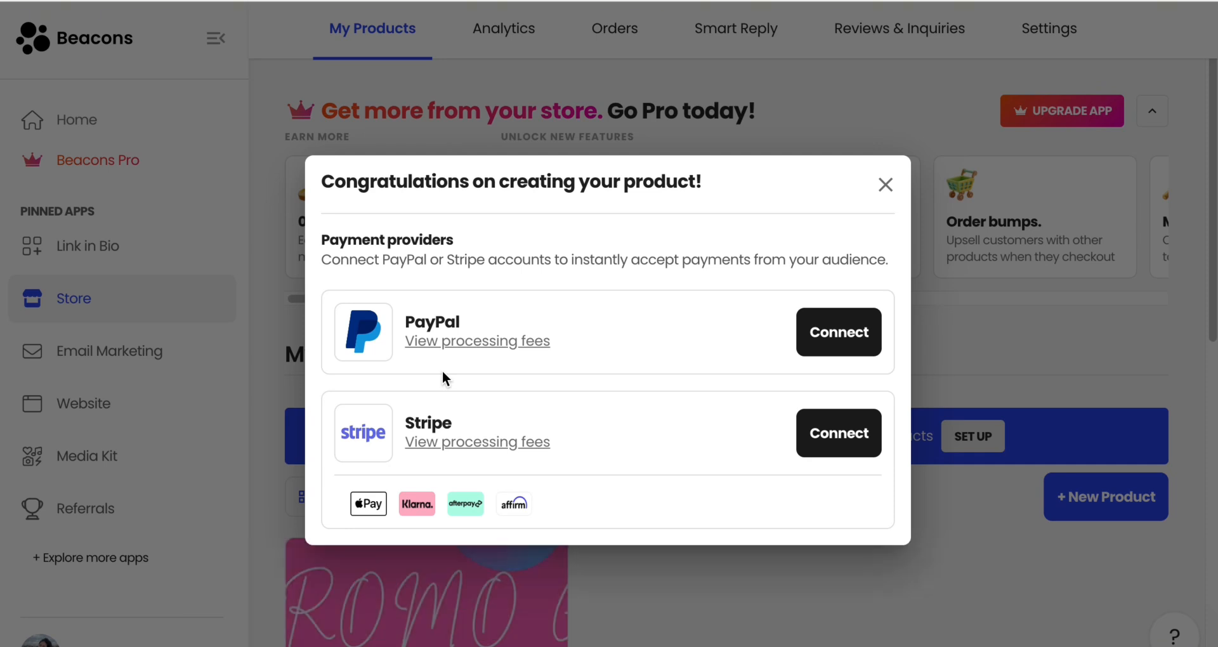
{"action": "left_click", "coordinate": [847, 329]}
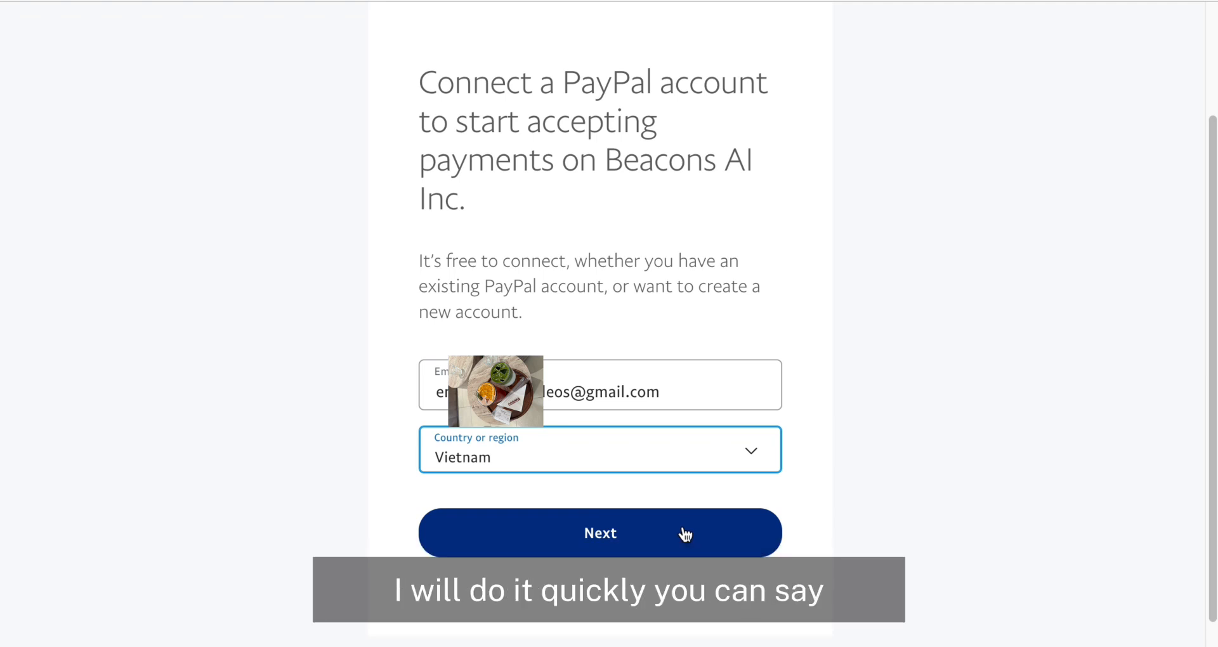
{"action": "left_click", "coordinate": [684, 534]}
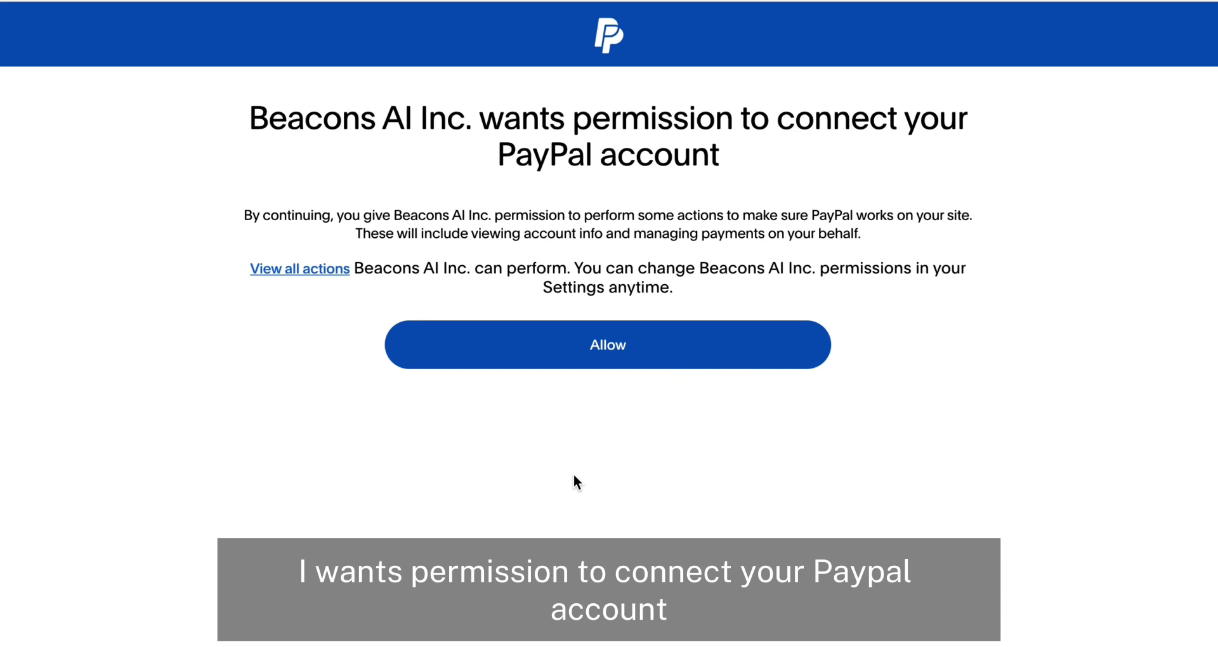
{"action": "left_click", "coordinate": [696, 361]}
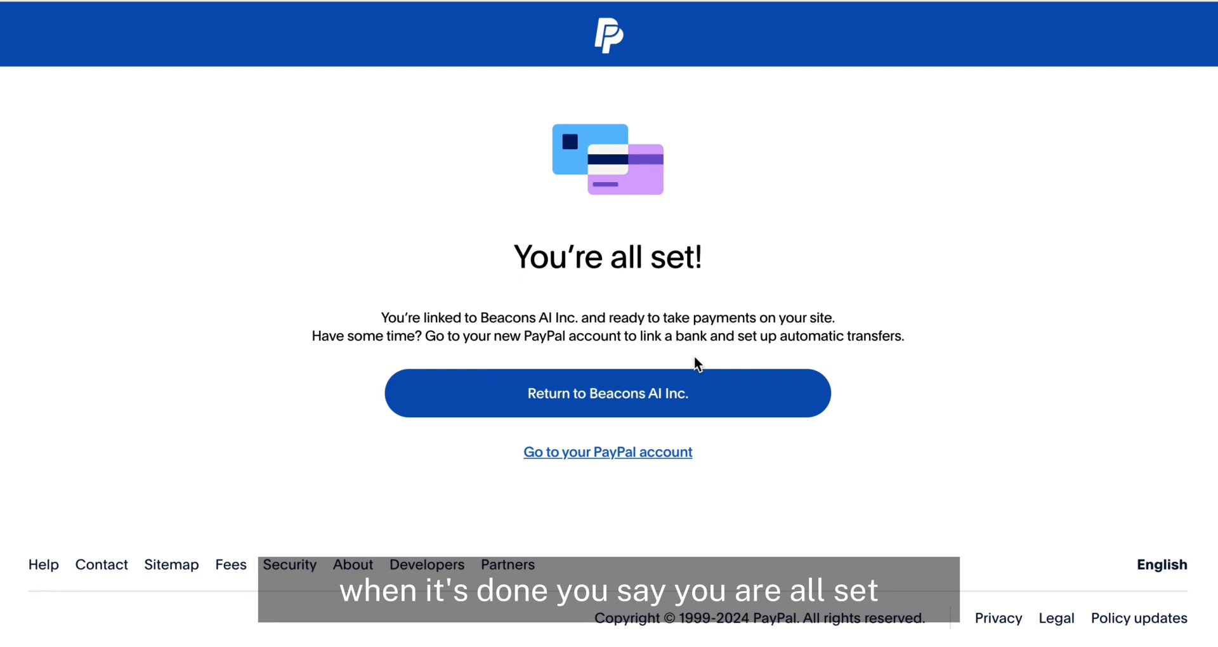
{"action": "left_click", "coordinate": [617, 406]}
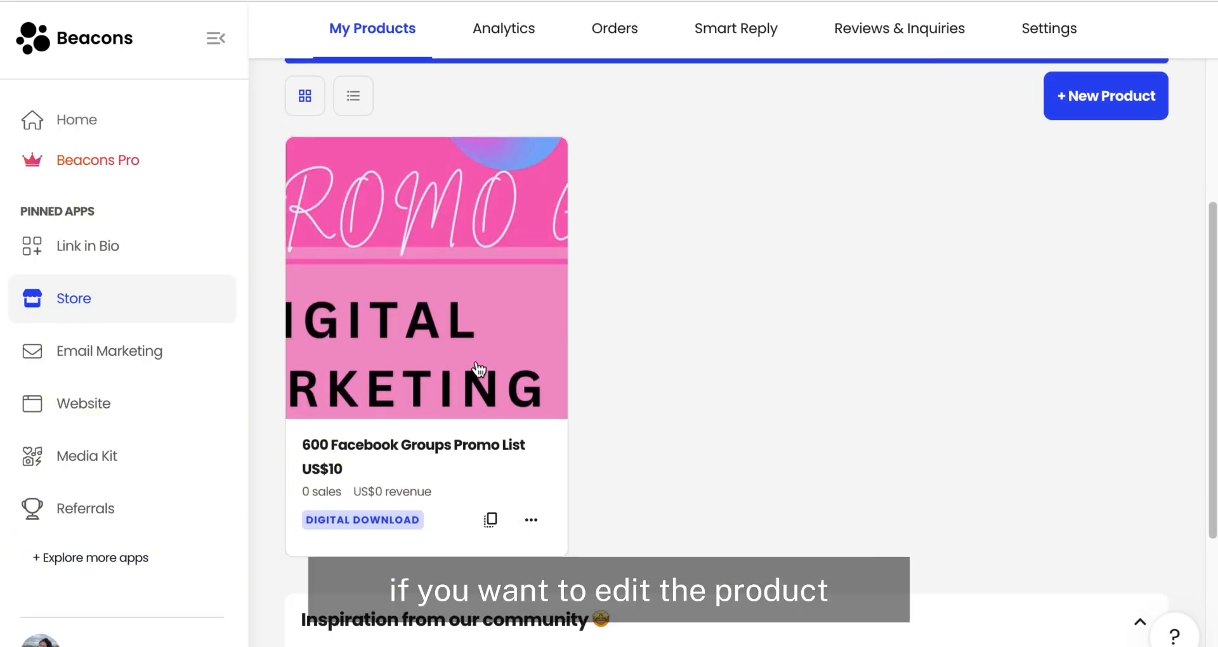
Step: Copy the 600 Facebook Groups Promo List product's share link and open it in the browser
{"action": "left_click", "coordinate": [438, 366]}
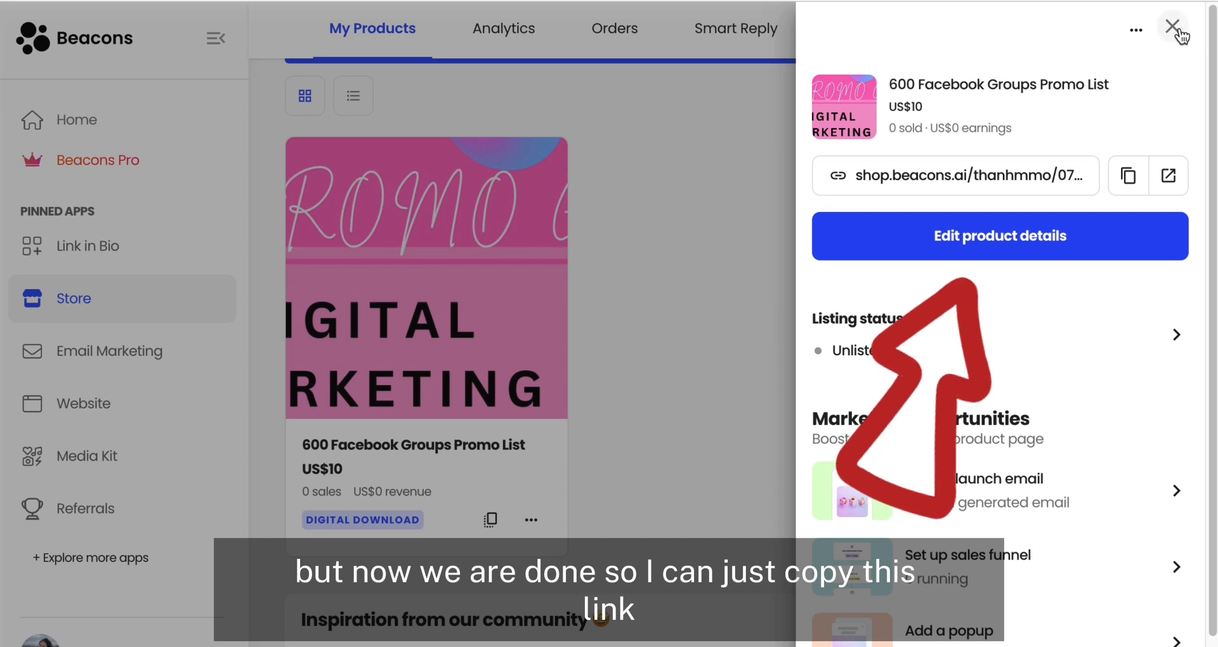
{"action": "left_click", "coordinate": [1132, 183]}
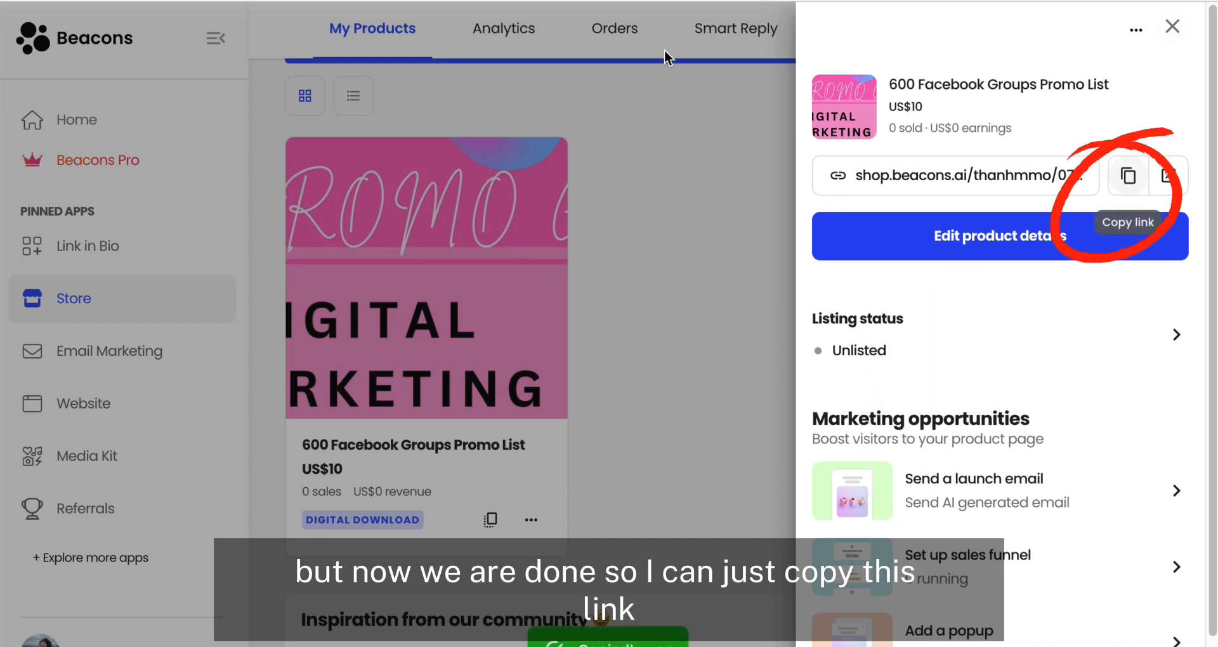
{"action": "key", "text": "super+v"}
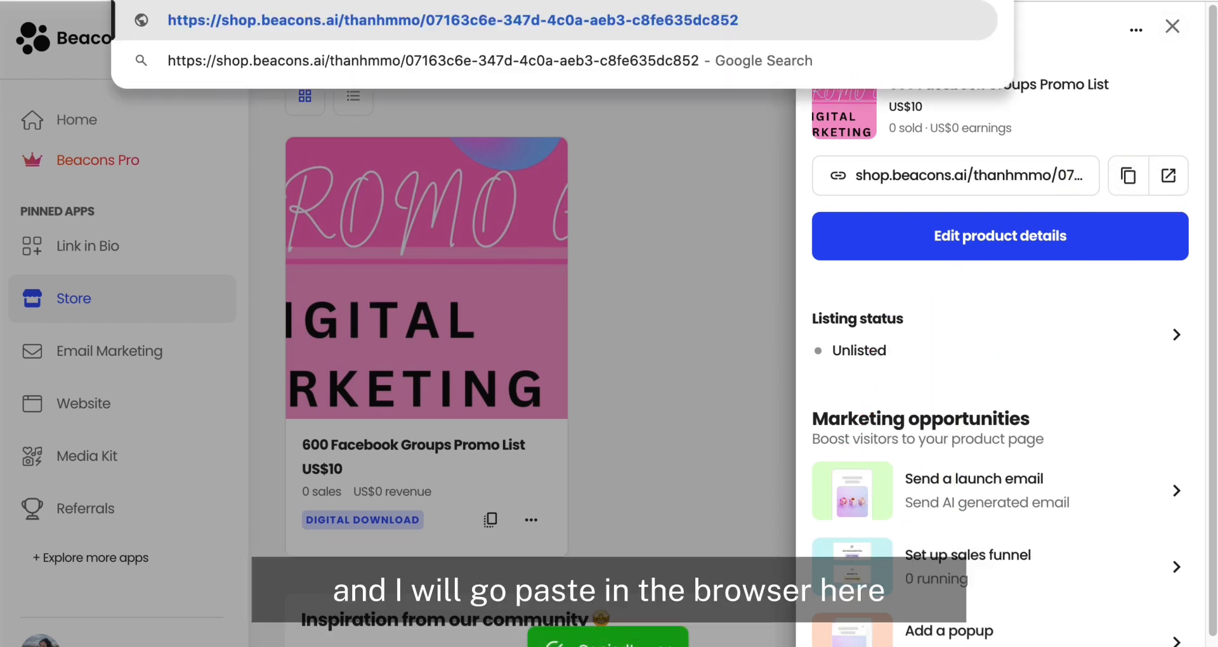
{"action": "key", "text": "Return"}
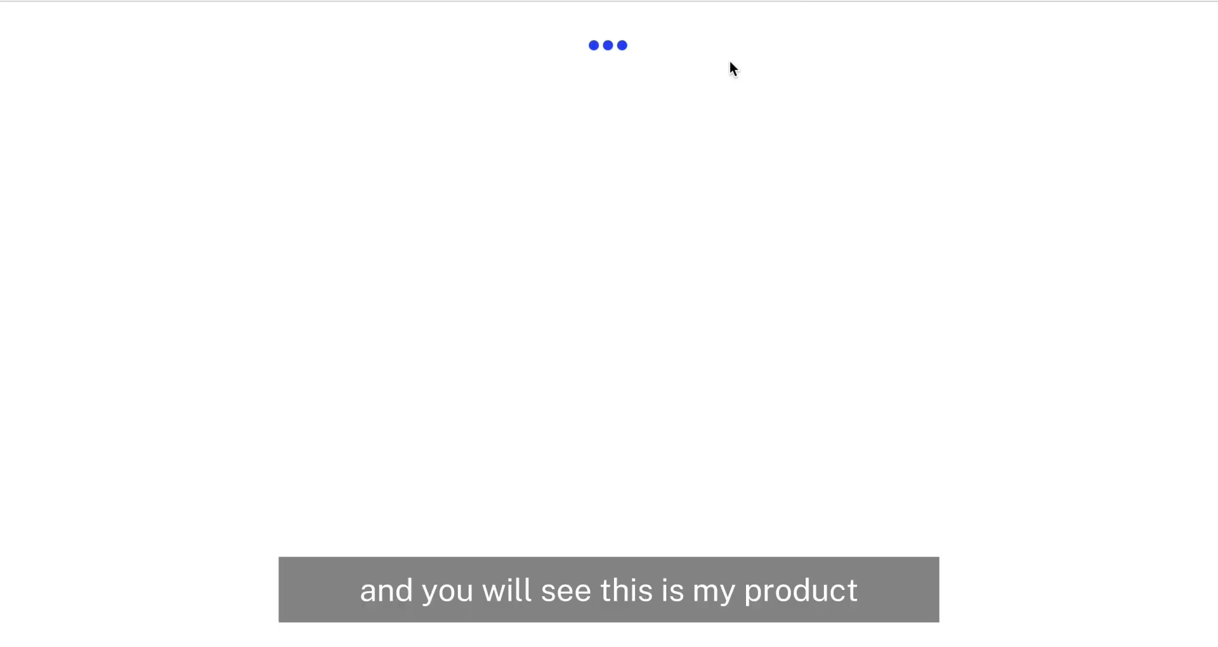
Step: Look over the live product page, open its checkout and examine the customer name, email and payment options
{"action": "scroll", "coordinate": [667, 307], "scroll_direction": "down", "scroll_amount": 10}
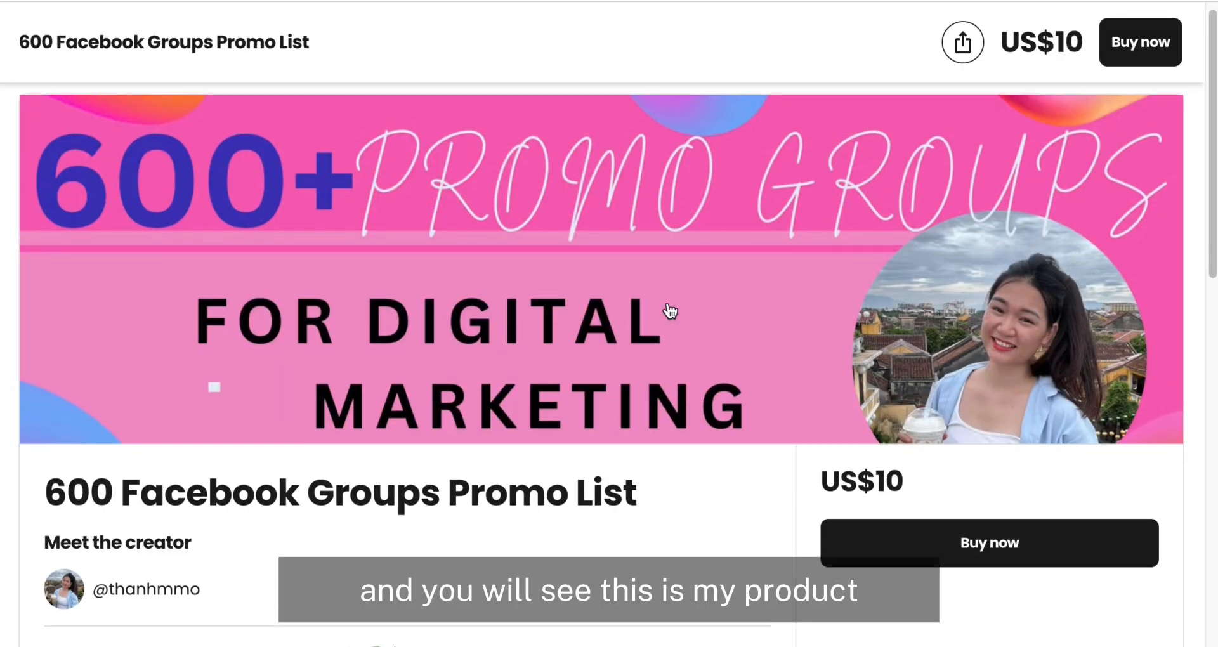
{"action": "scroll", "coordinate": [669, 309], "scroll_direction": "up", "scroll_amount": 8}
{"action": "scroll", "coordinate": [668, 308], "scroll_direction": "up", "scroll_amount": 2}
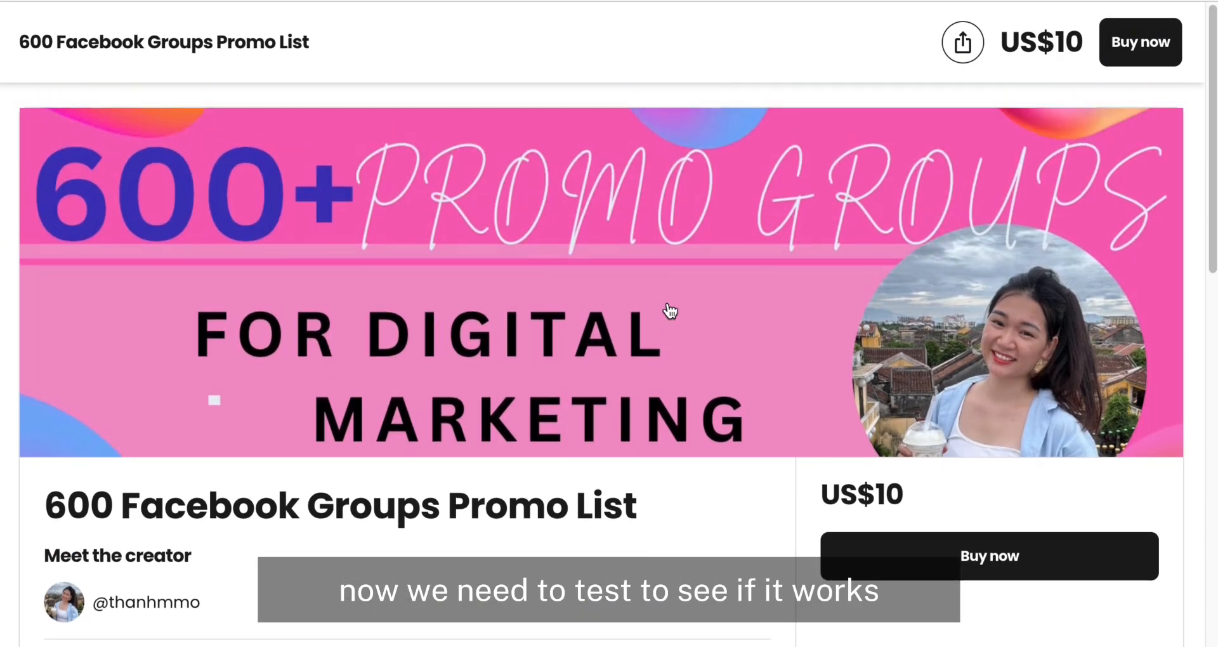
{"action": "scroll", "coordinate": [666, 312], "scroll_direction": "down", "scroll_amount": 2}
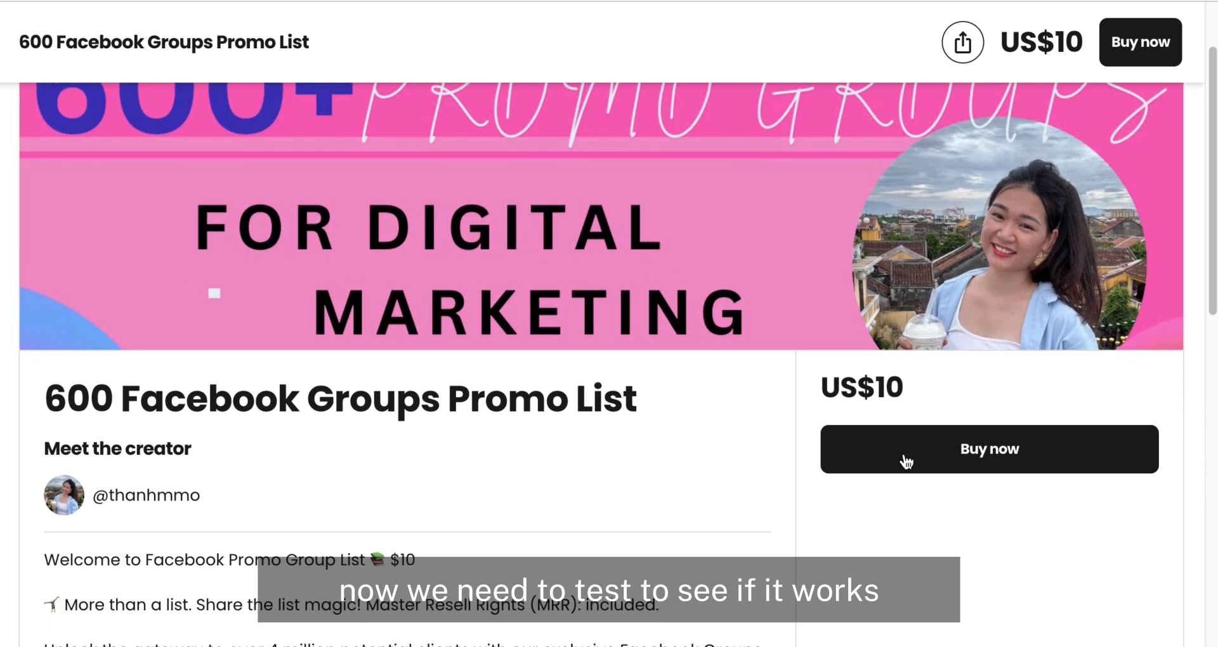
{"action": "left_click", "coordinate": [889, 456]}
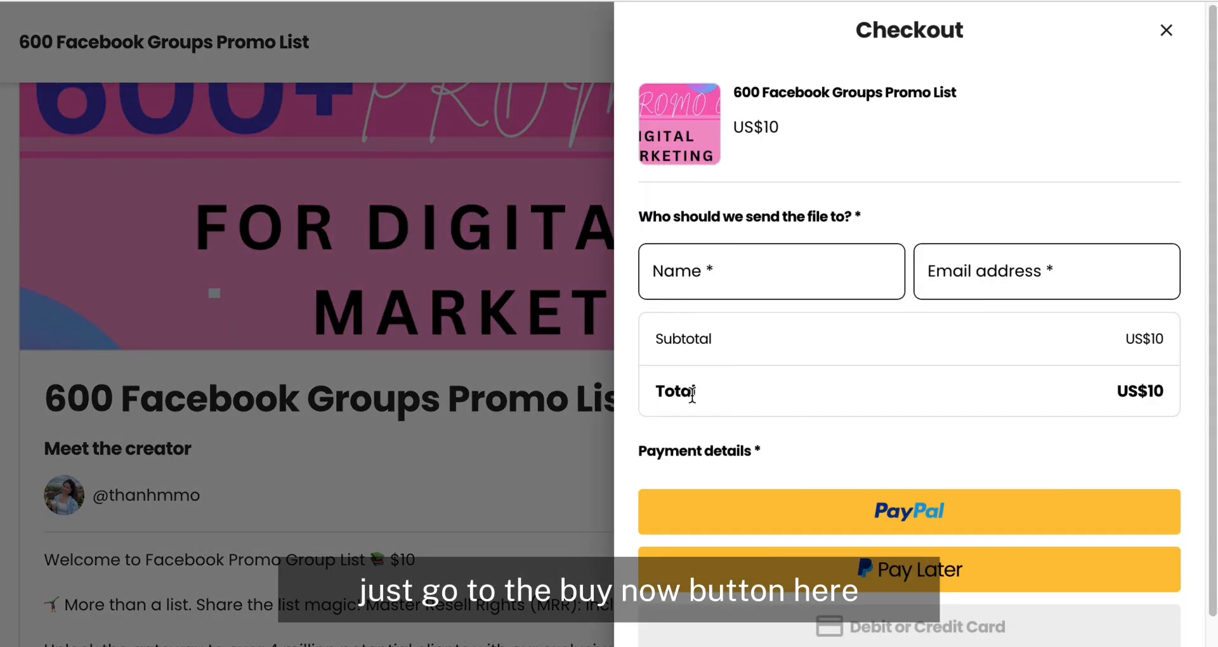
{"action": "scroll", "coordinate": [860, 412], "scroll_direction": "down", "scroll_amount": 2}
{"action": "scroll", "coordinate": [894, 422], "scroll_direction": "up", "scroll_amount": 2}
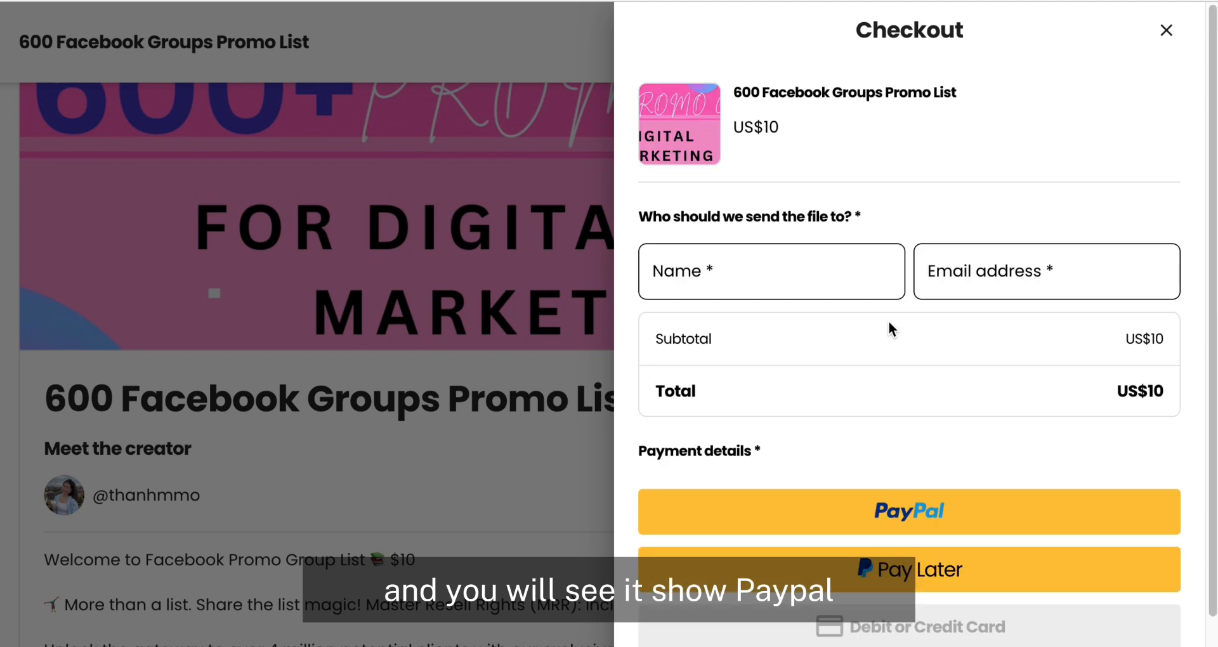
{"action": "left_click", "coordinate": [735, 273]}
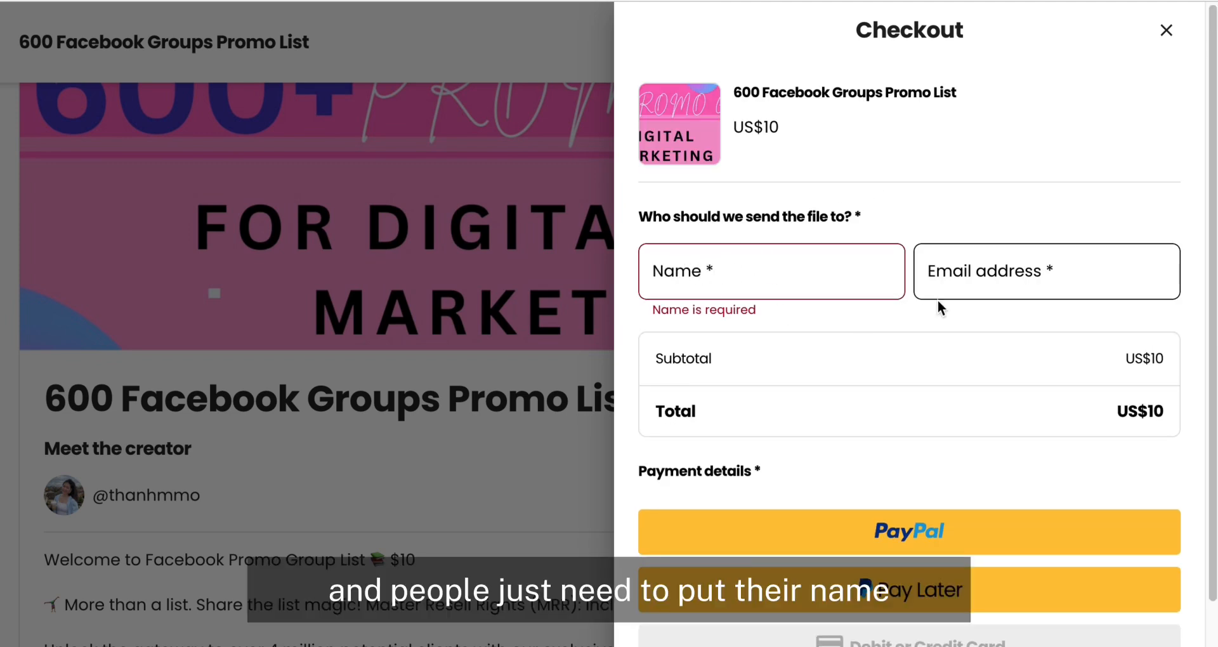
{"action": "scroll", "coordinate": [938, 302], "scroll_direction": "down", "scroll_amount": 1}
{"action": "scroll", "coordinate": [938, 299], "scroll_direction": "up", "scroll_amount": 1}
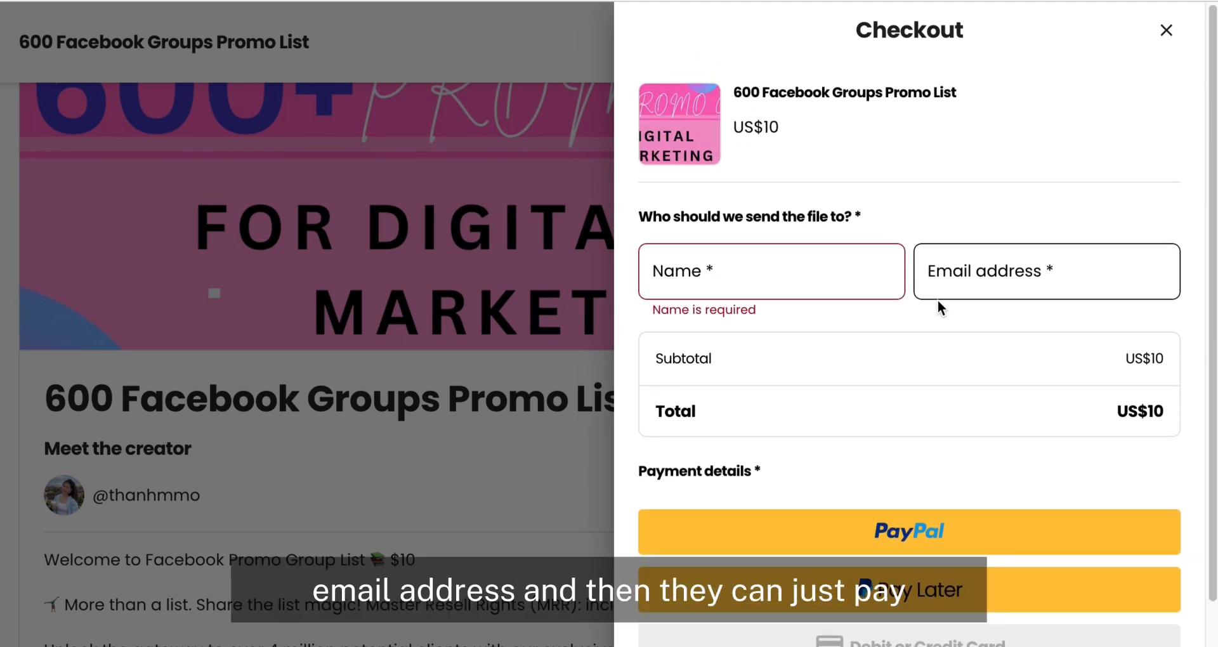
{"action": "scroll", "coordinate": [937, 299], "scroll_direction": "down", "scroll_amount": 2}
{"action": "scroll", "coordinate": [938, 299], "scroll_direction": "up", "scroll_amount": 2}
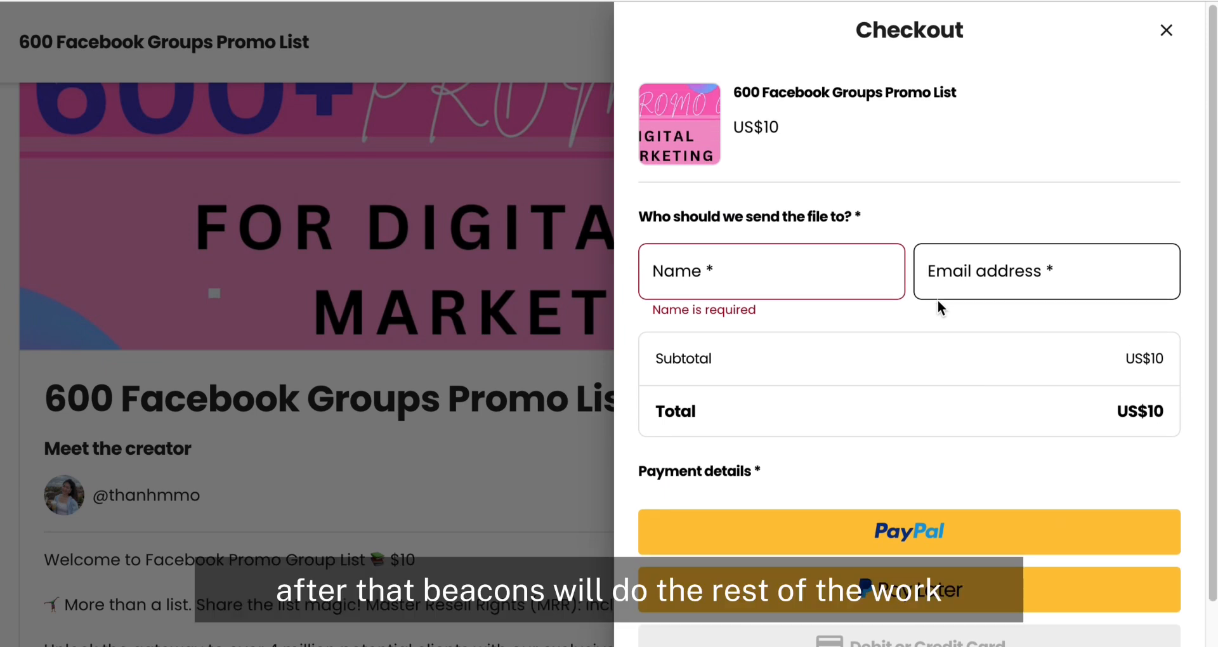